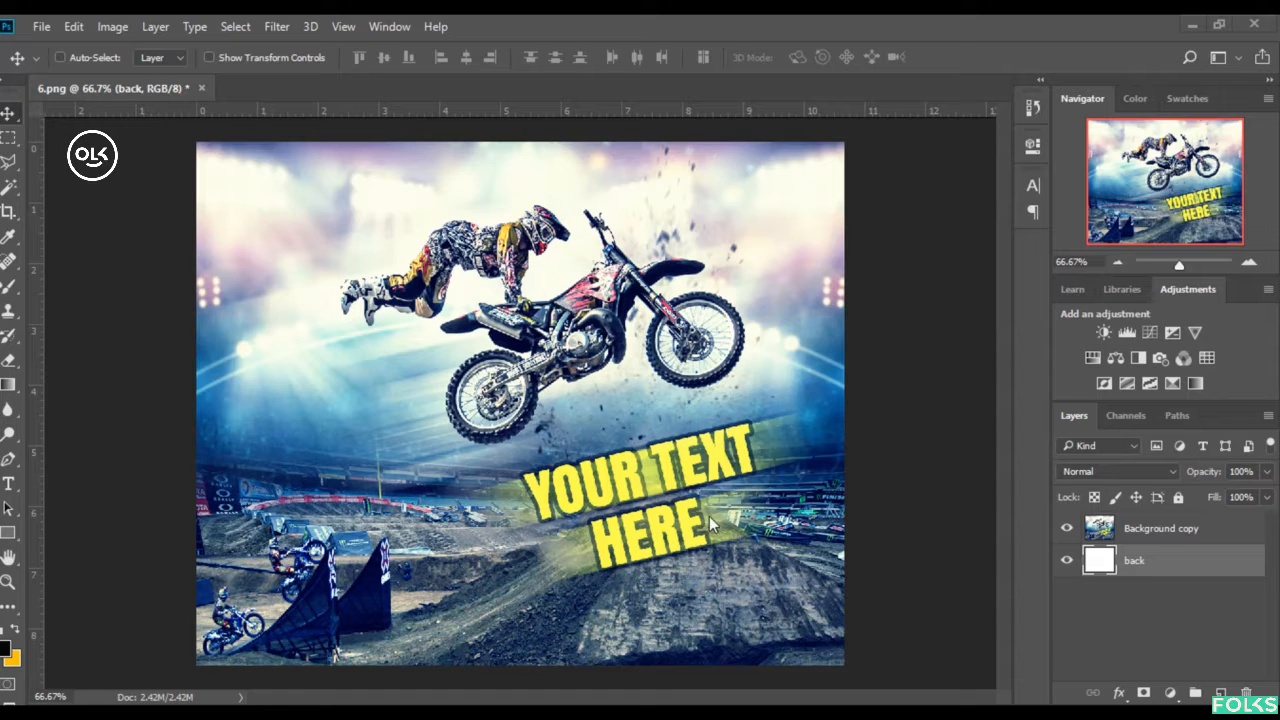
- Delete the Background copy layer, leaving only the white back layer in 6.png
click(1201, 540)
key(Delete)
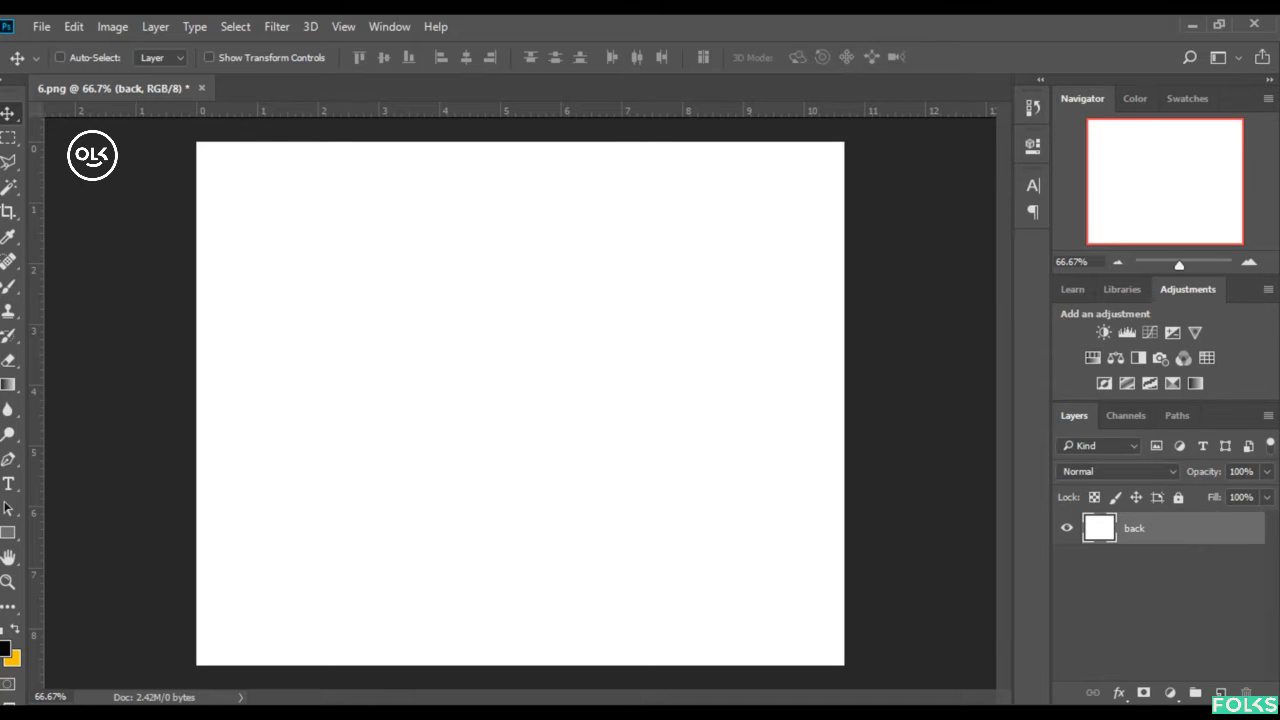
- Switch to the File Explorer folder 6 with the source images and preview the download image
click(320, 714)
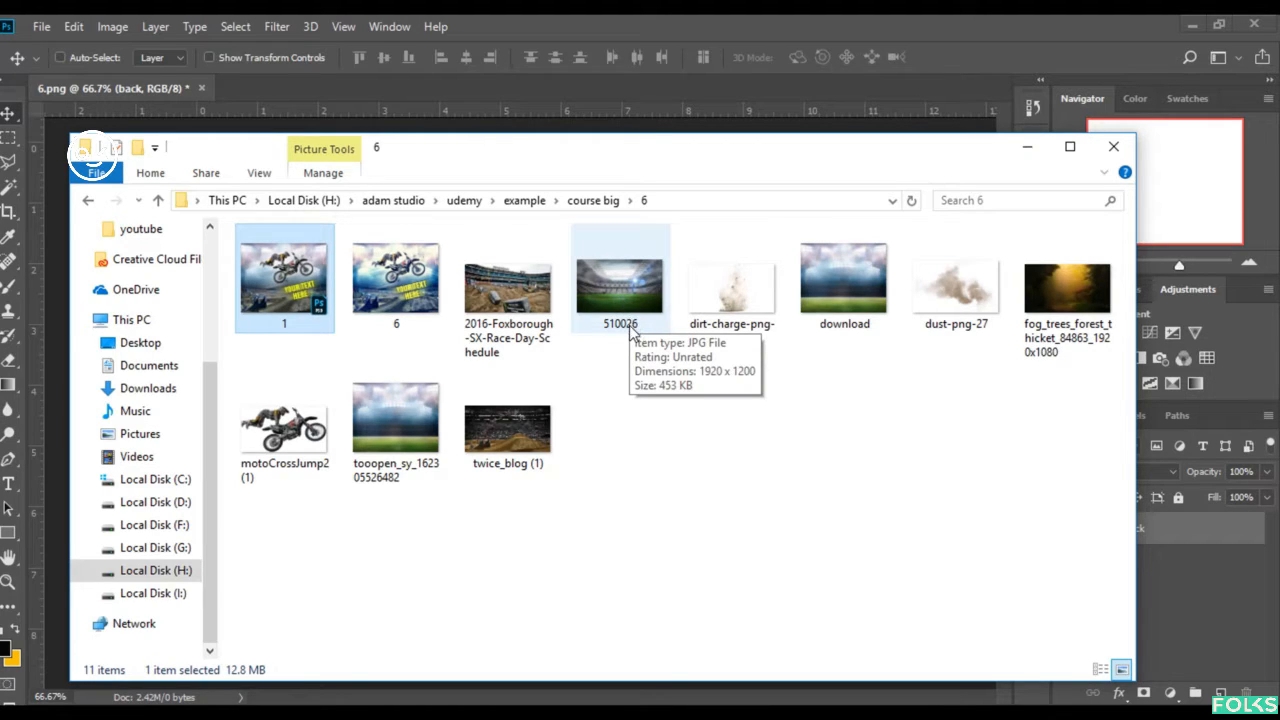
click(852, 305)
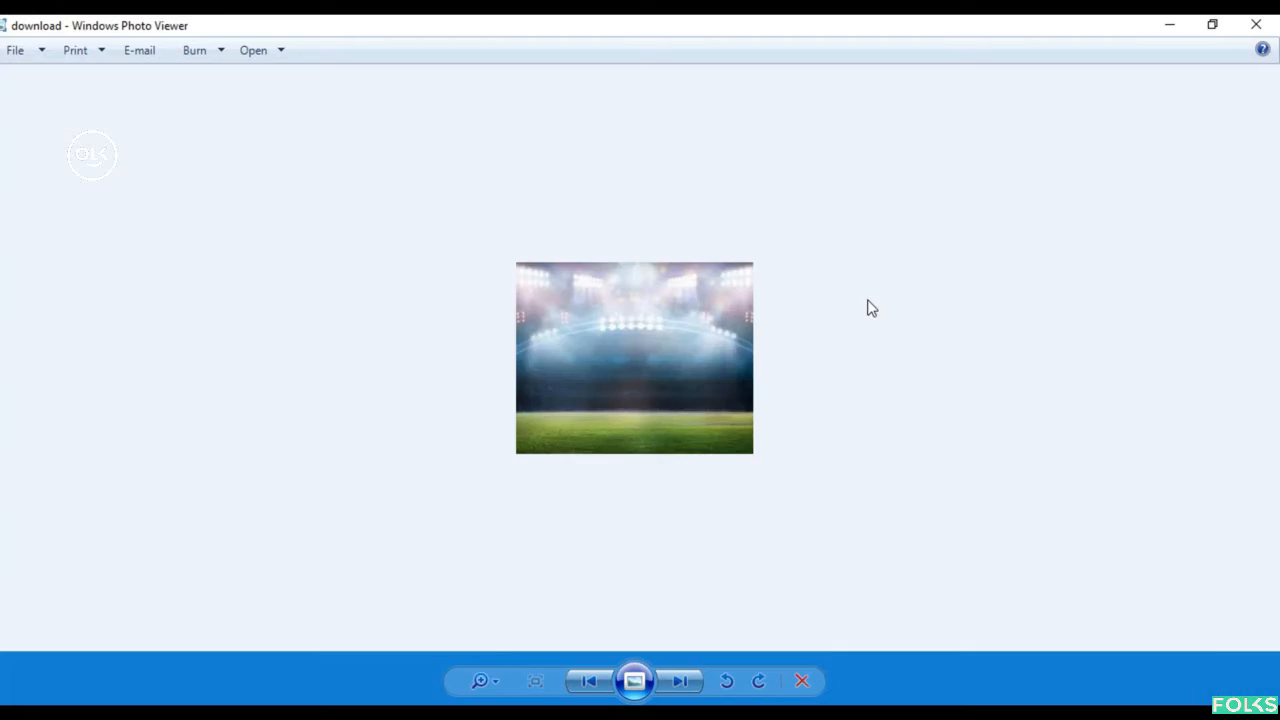
click(1256, 24)
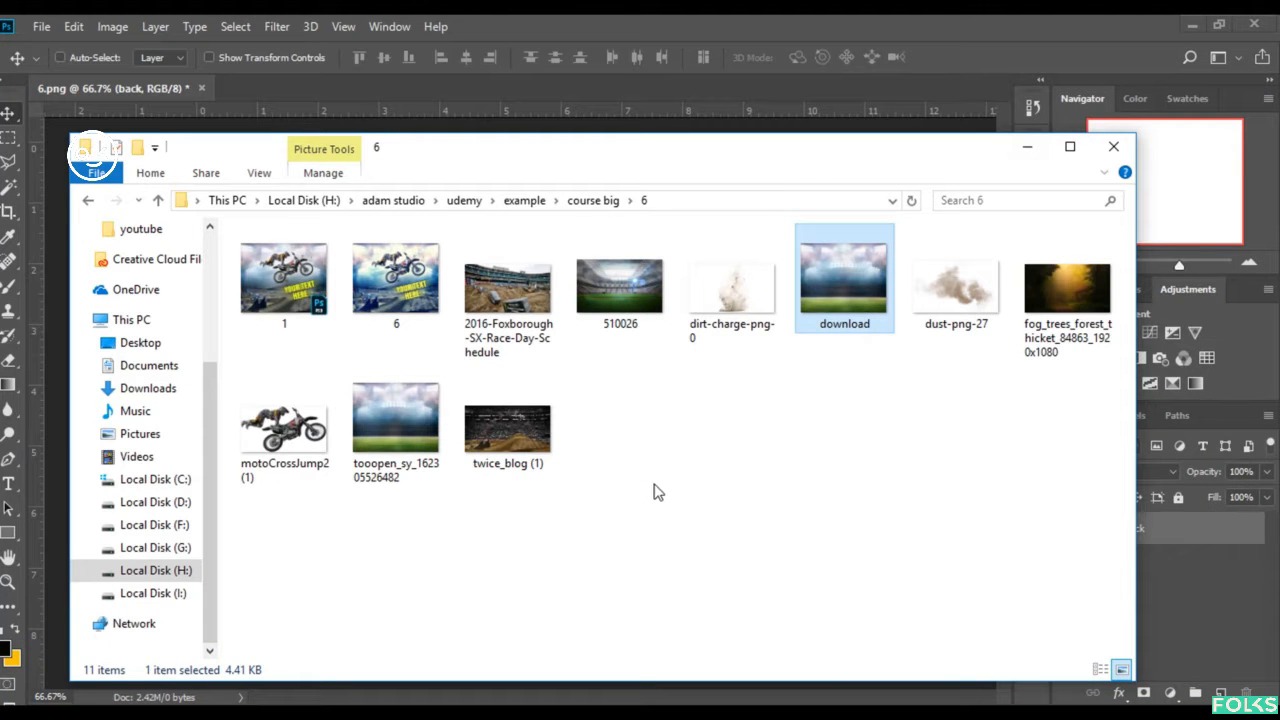
click(420, 440)
double_click(418, 440)
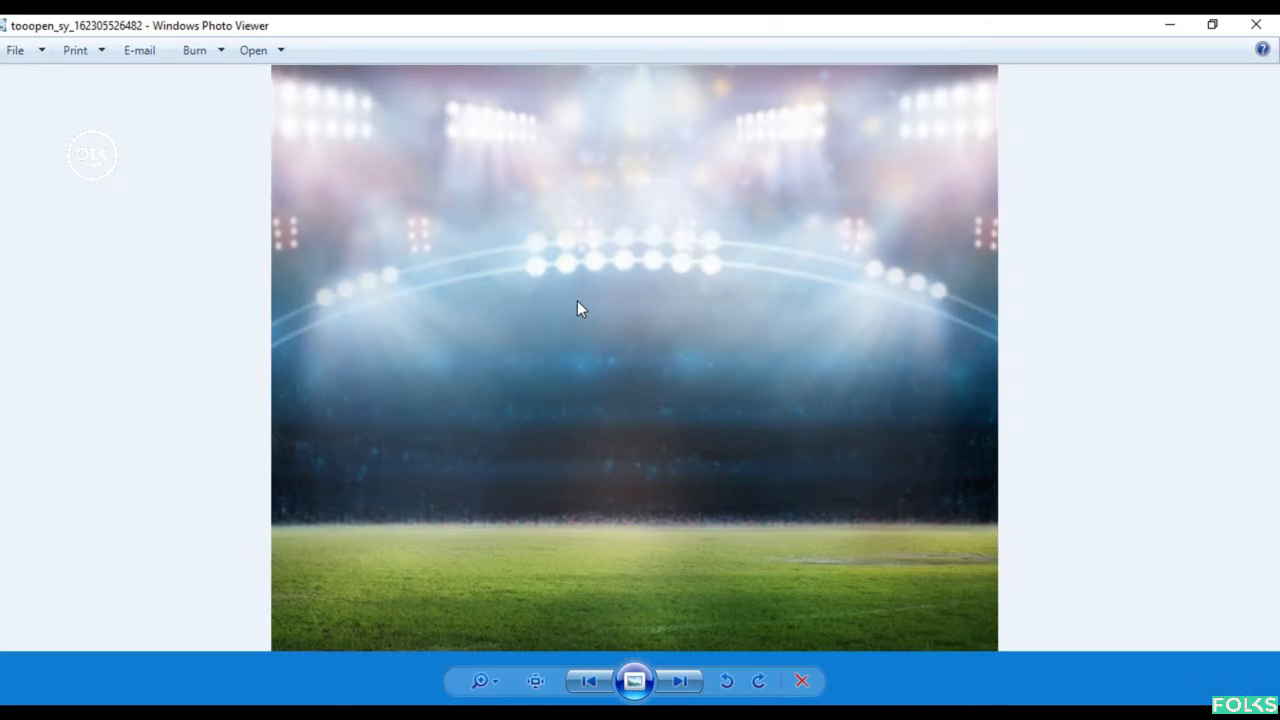
right_click(577, 301)
mouse_move(717, 313)
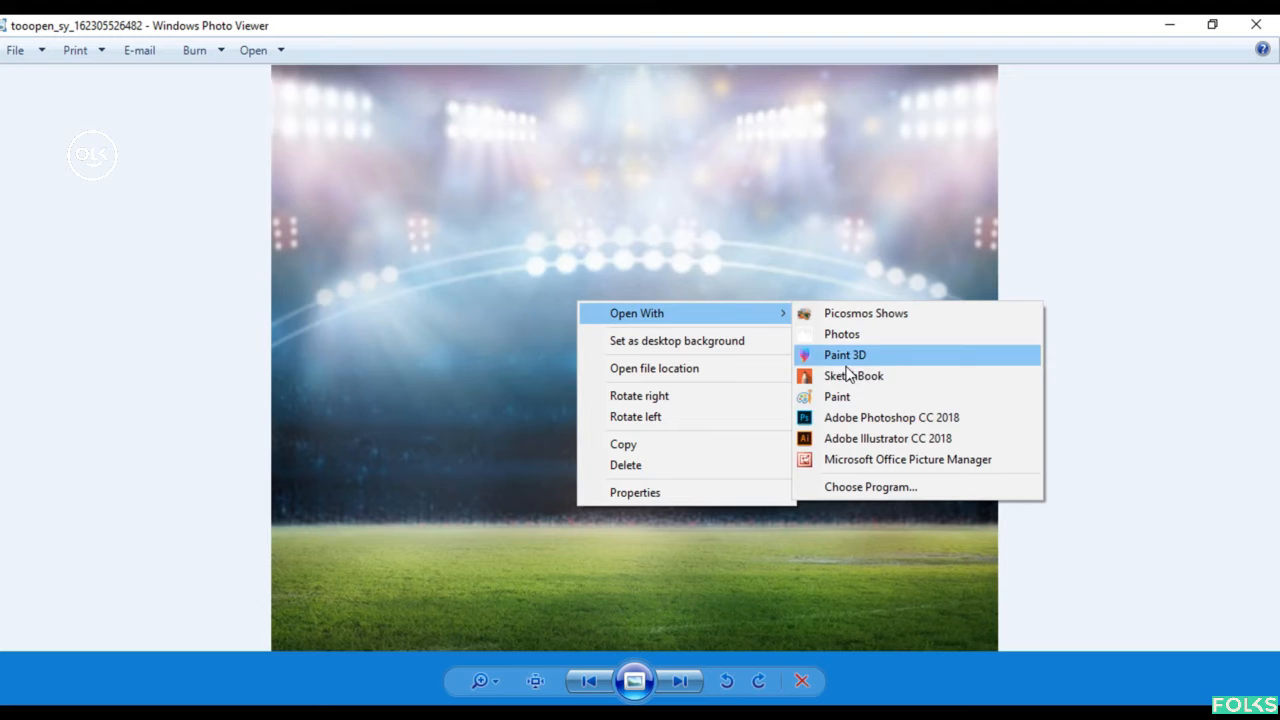
click(852, 417)
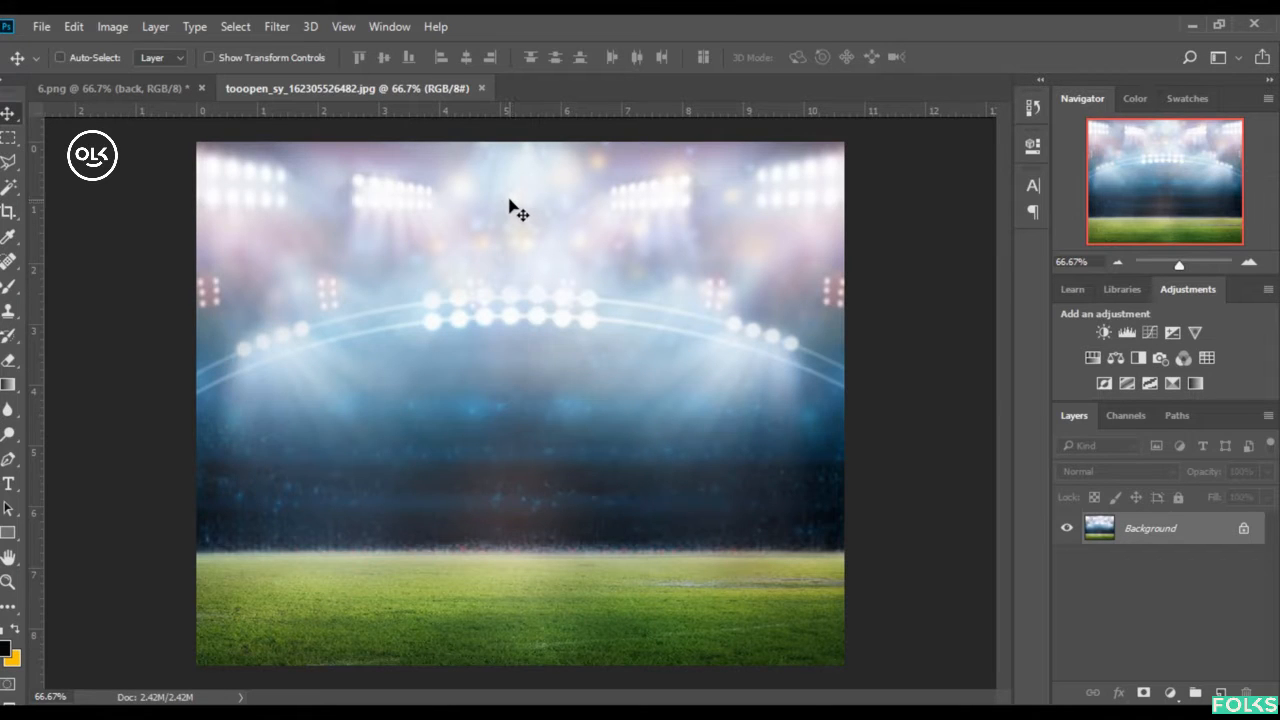
drag(160, 93, 560, 354)
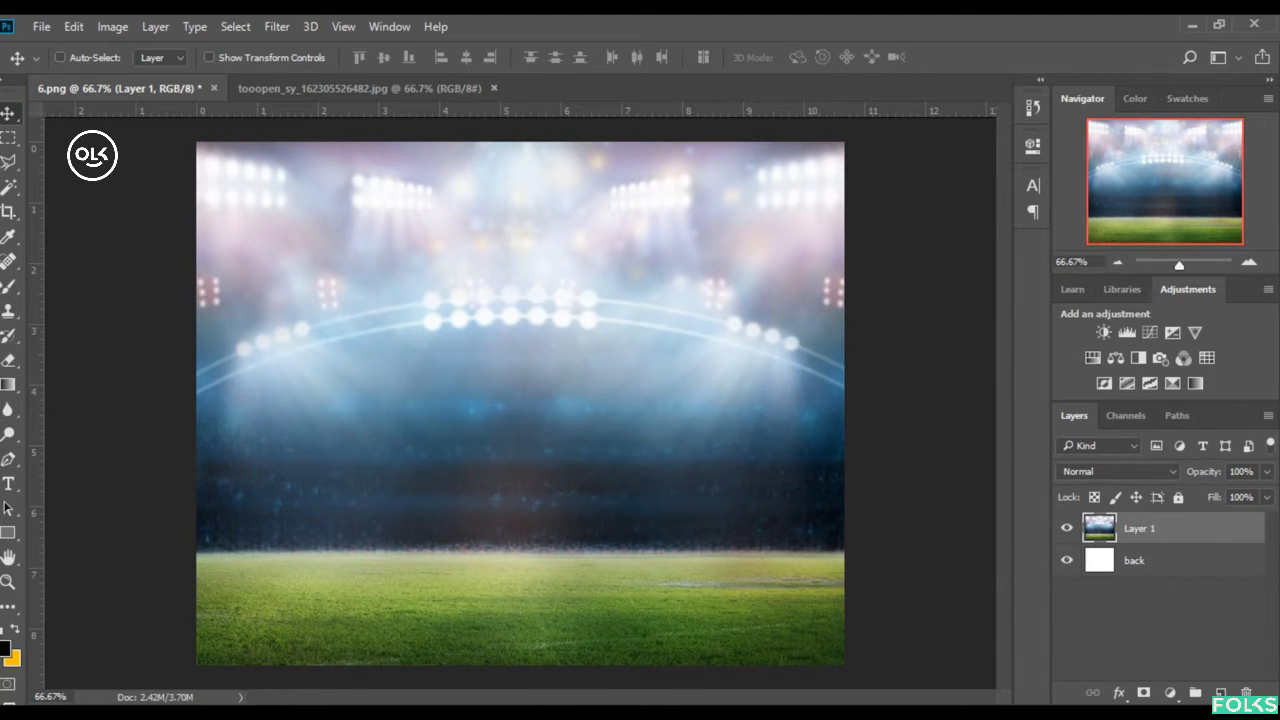
- Open 2016-Foxborough-SX-Race-Day-Schedule from the source folder in Photoshop and place it in 6.png over the lower part of the canvas
click(312, 713)
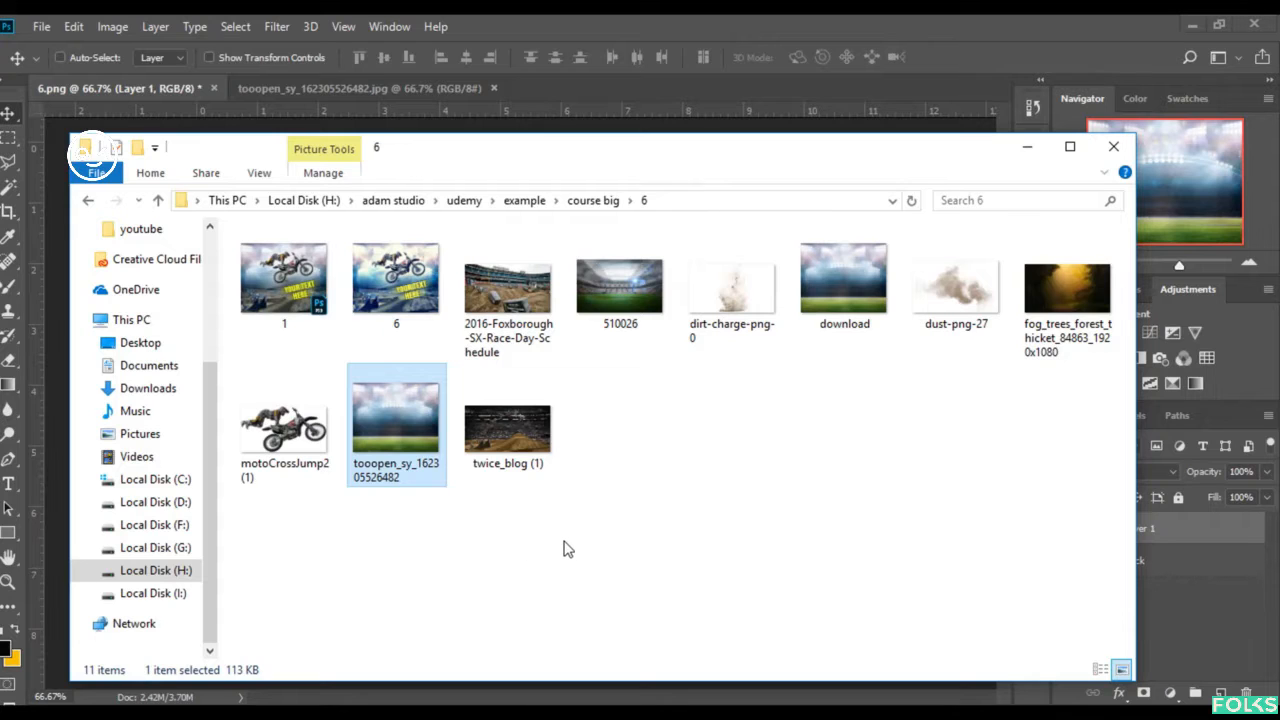
double_click(507, 295)
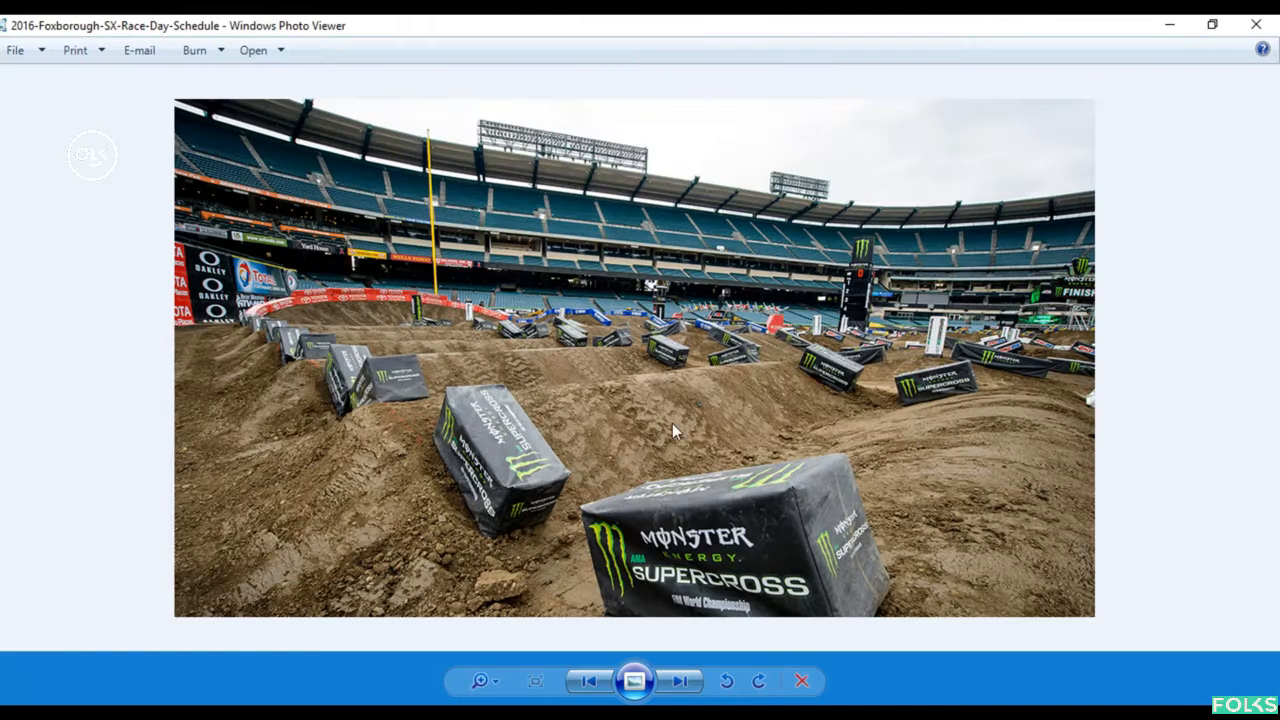
right_click(587, 338)
mouse_move(720, 354)
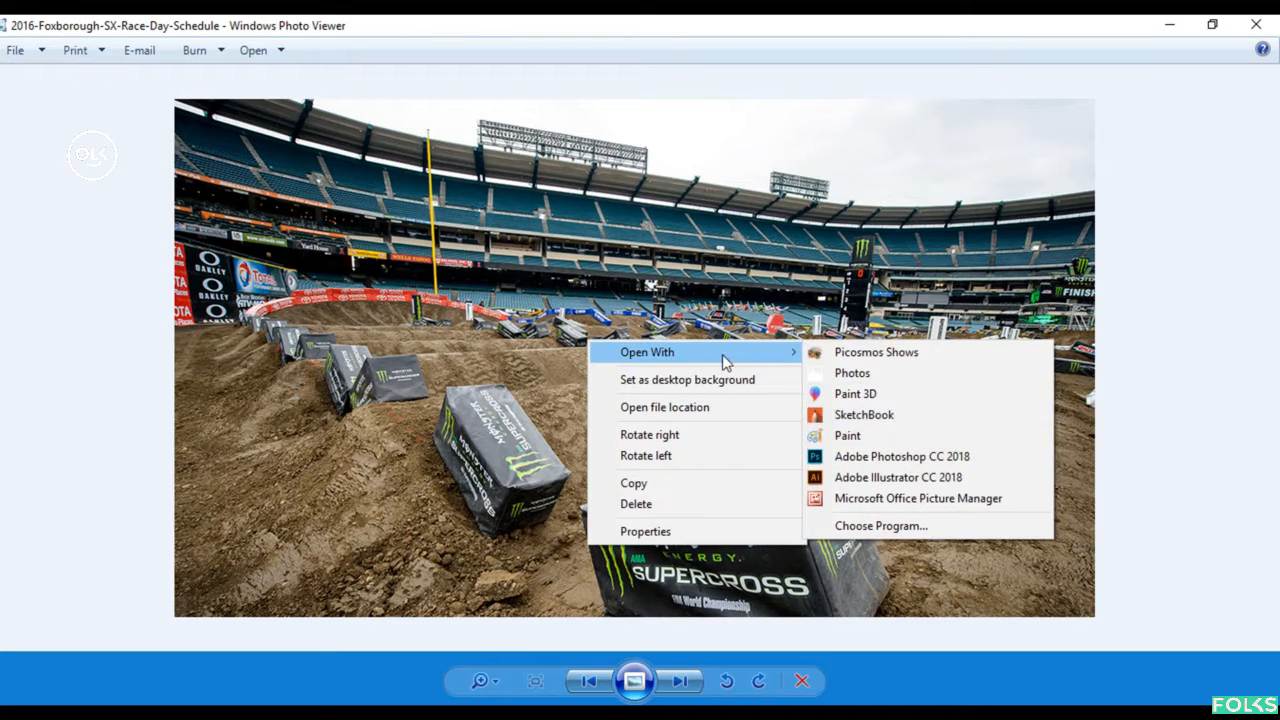
click(948, 460)
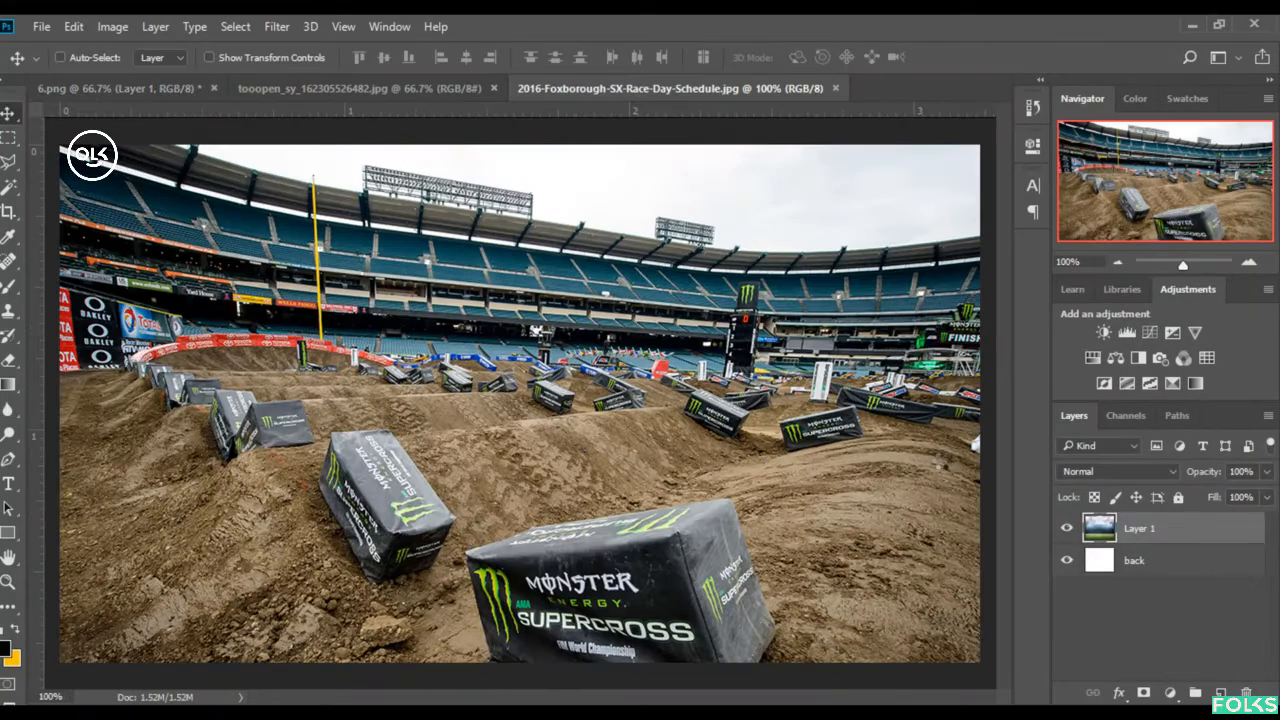
click(158, 87)
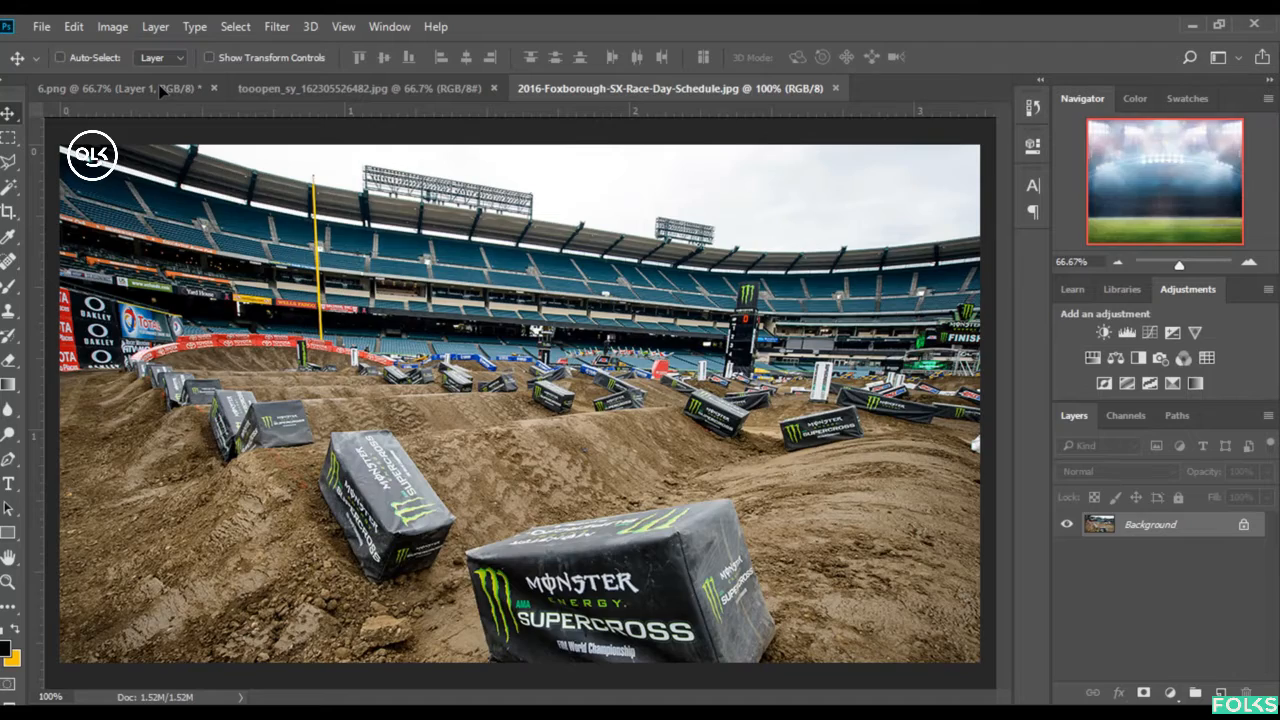
drag(552, 421, 570, 480)
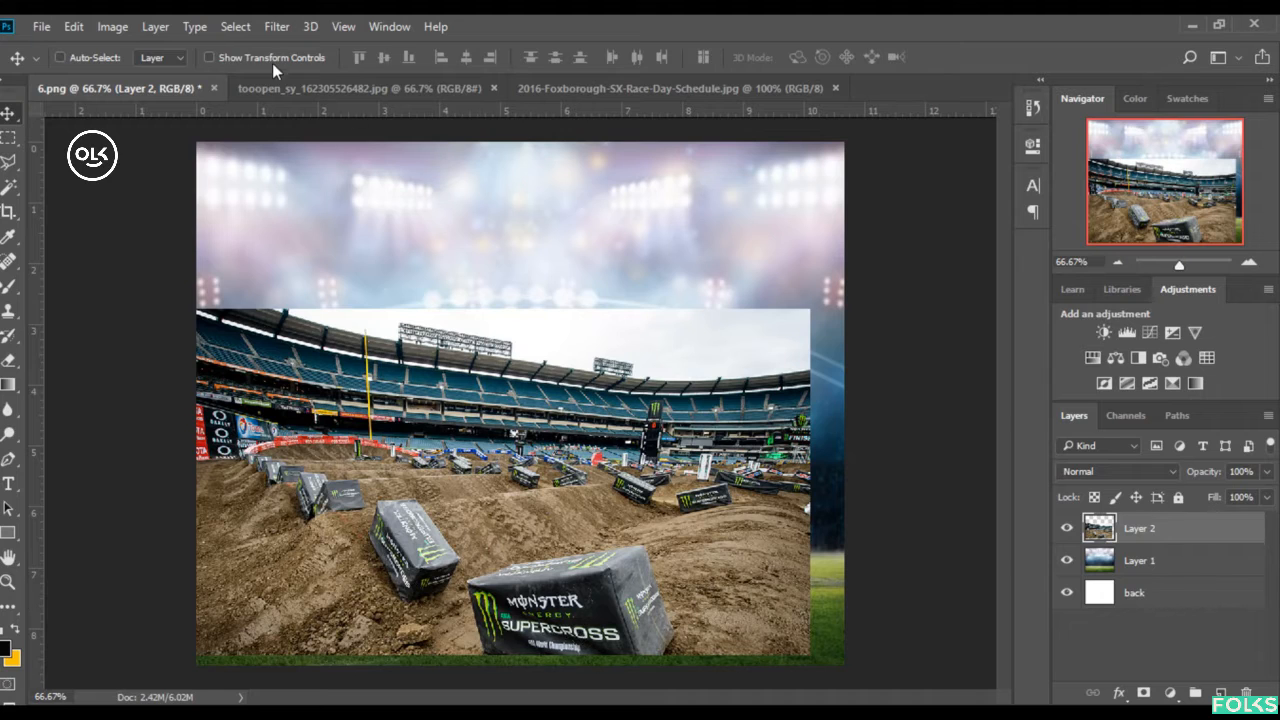
- Transform the dirt track layer to span the canvas width and reach its lower edge, lowering its upper edge slightly
key(ctrl+t)
drag(810, 482, 848, 484)
drag(520, 654, 522, 665)
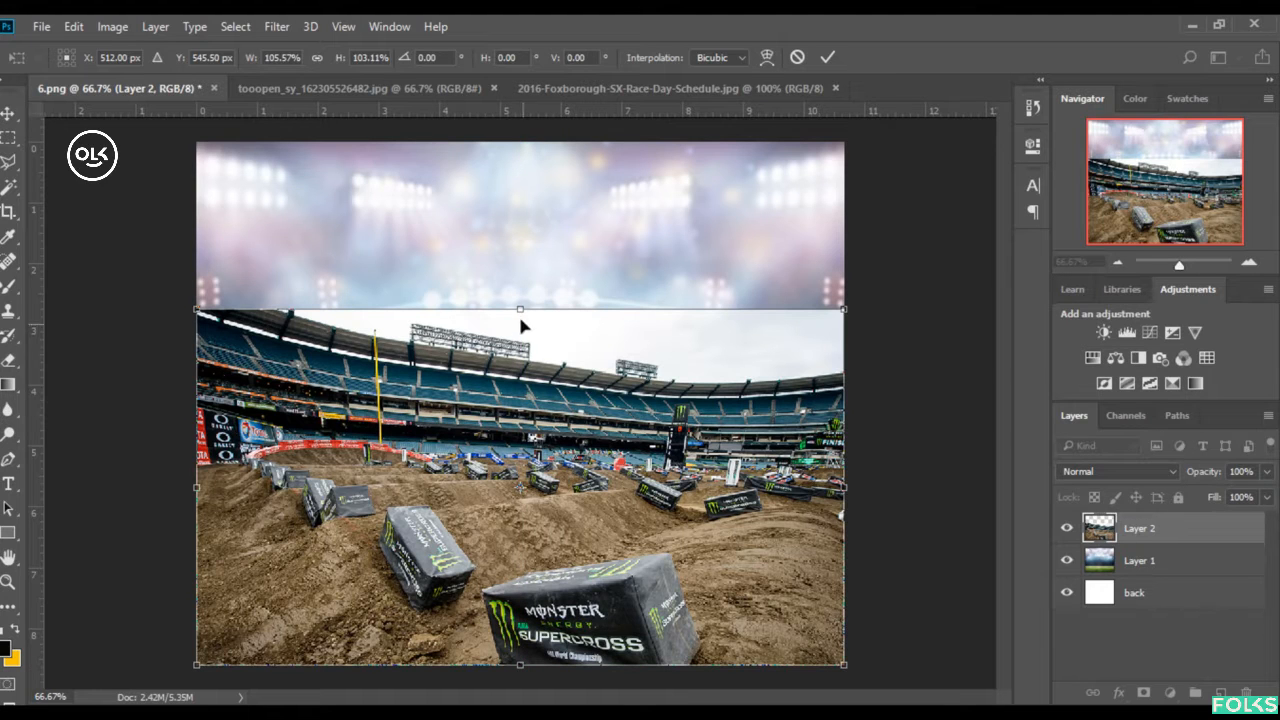
drag(517, 311, 512, 329)
key(Return)
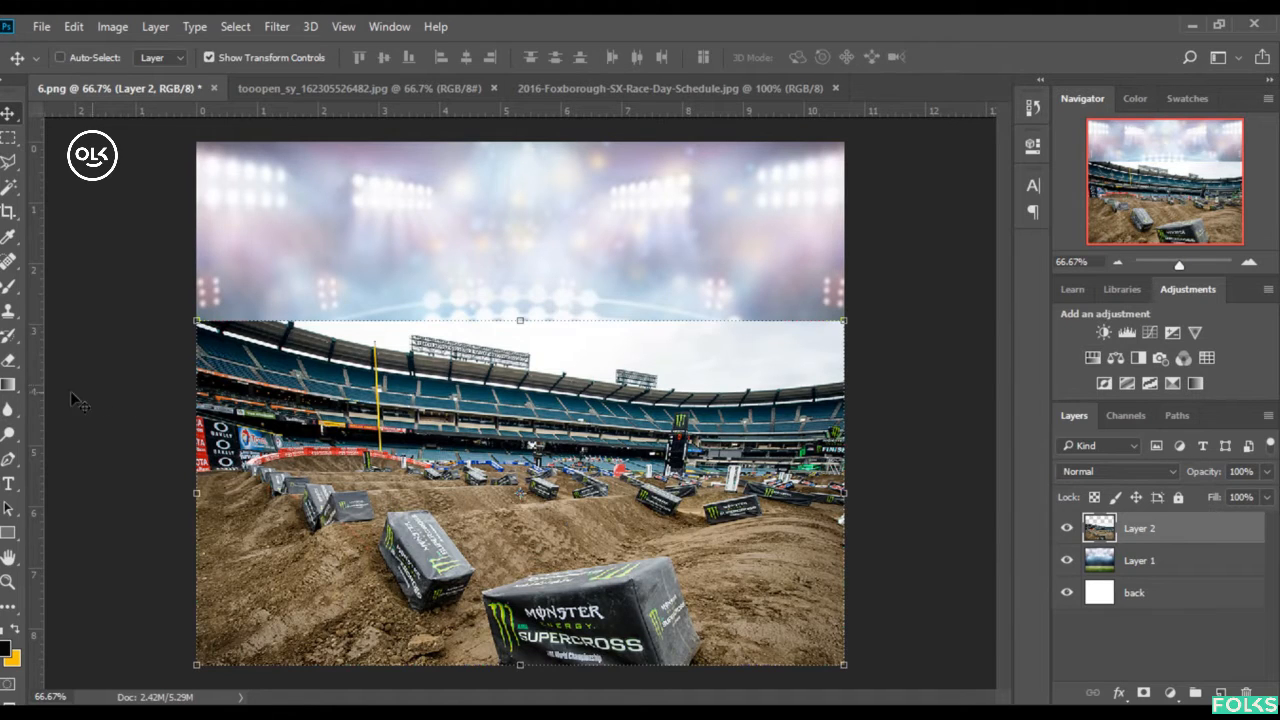
- Erase the sky and upper stands of the dirt track layer with a soft 495 px Eraser to blend it into the stadium lights
key(e)
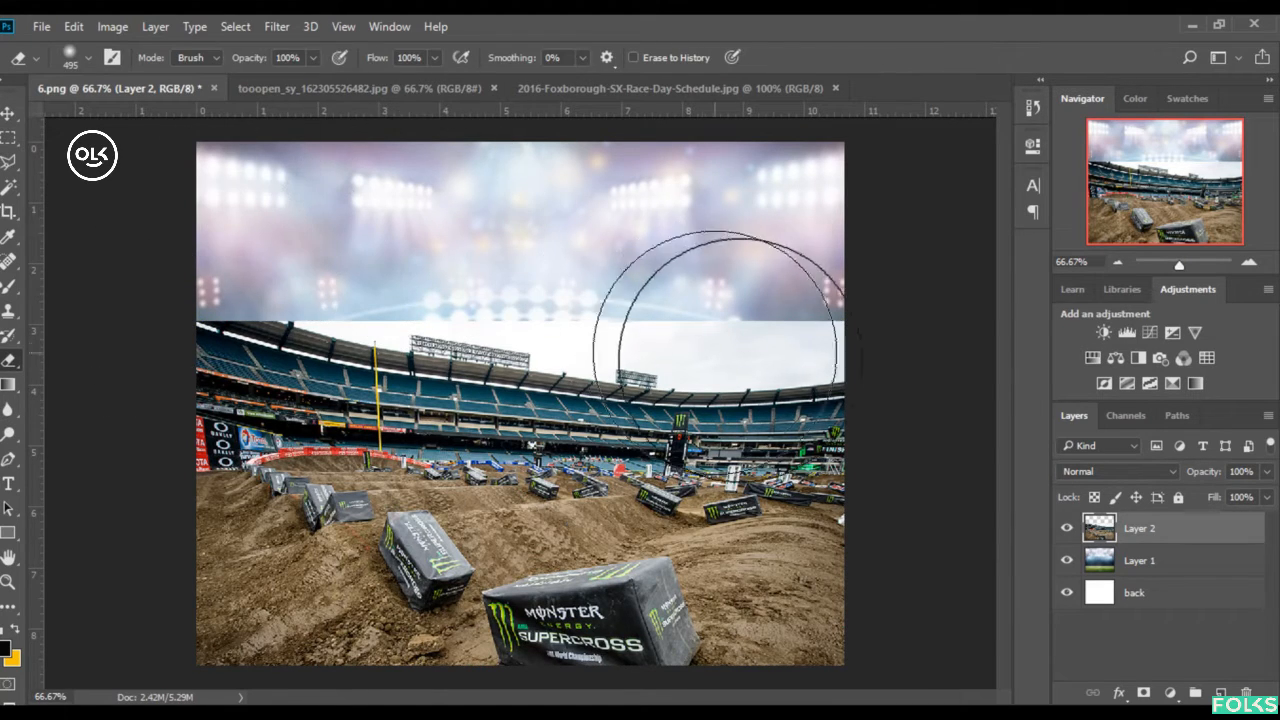
click(769, 285)
click(645, 281)
click(637, 275)
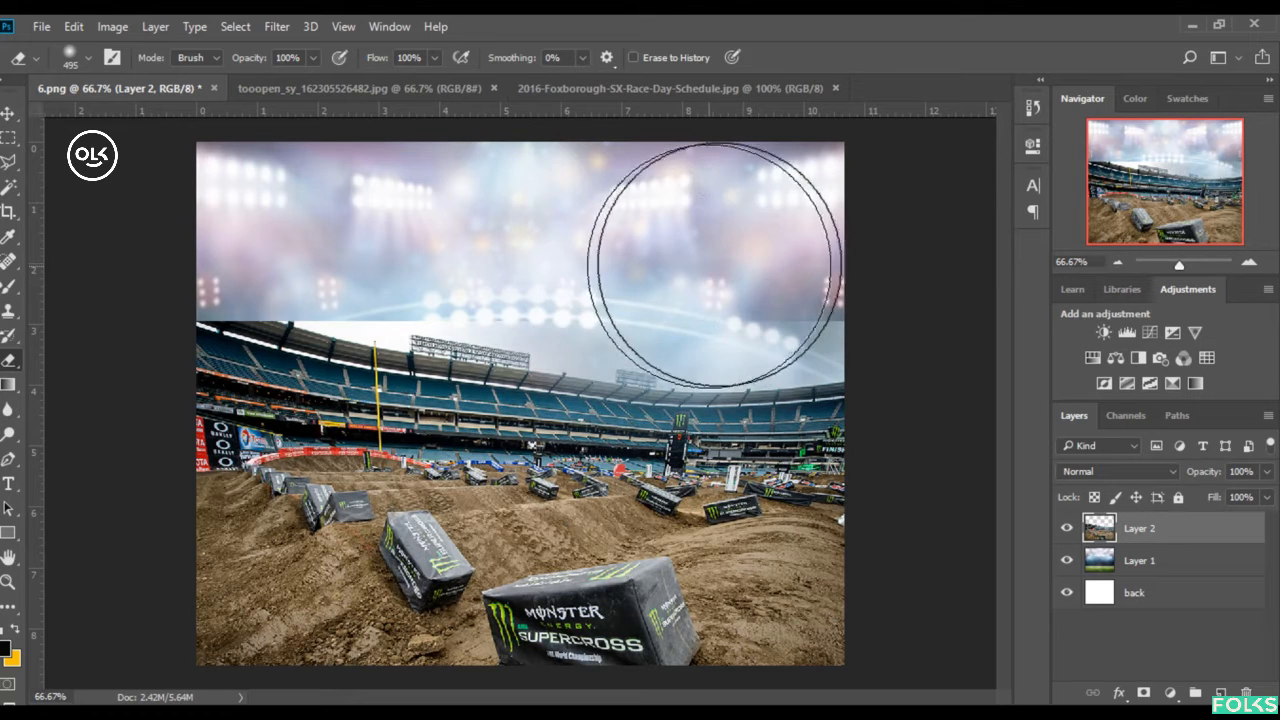
click(777, 262)
click(547, 247)
click(462, 246)
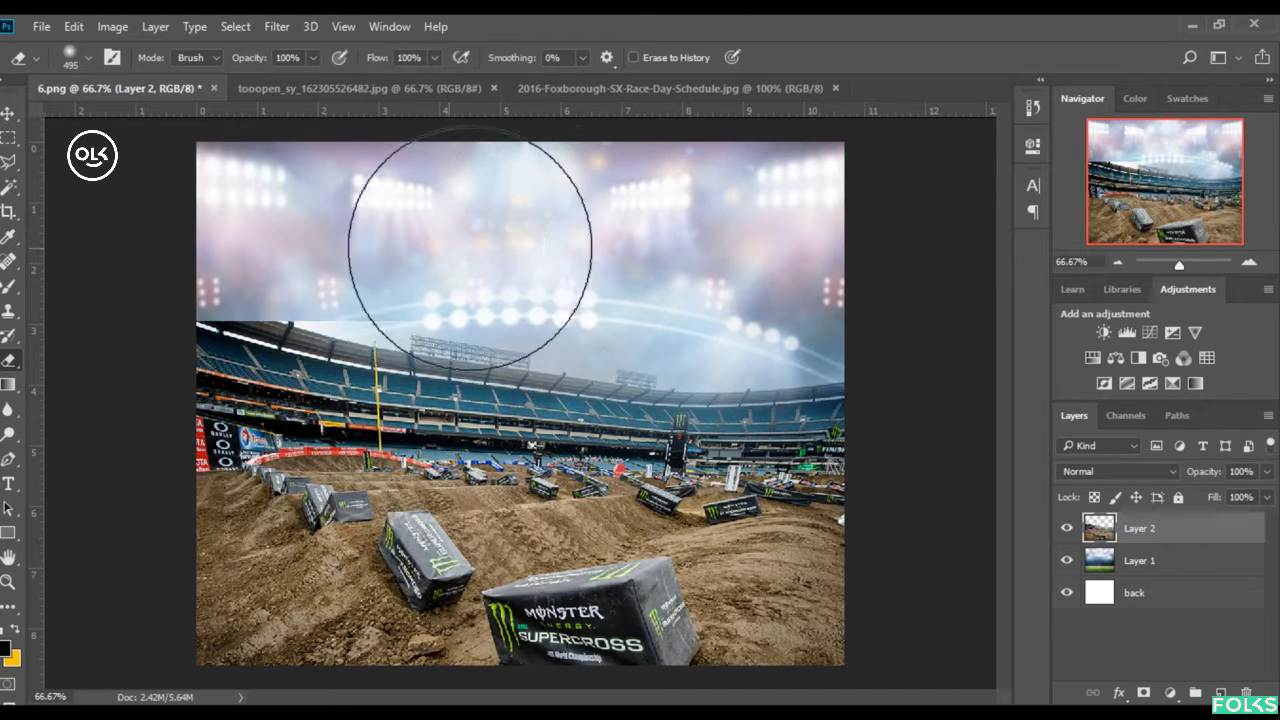
click(400, 236)
click(360, 220)
click(283, 222)
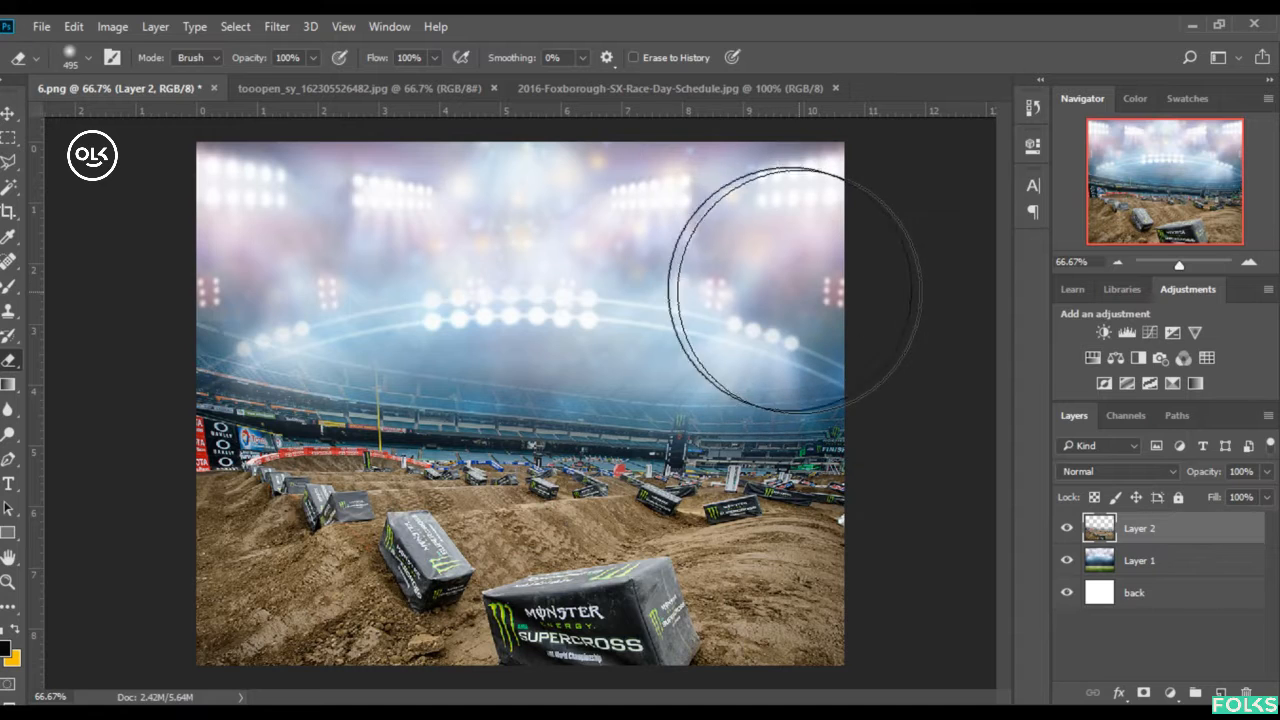
mouse_move(563, 286)
mouse_down()
mouse_move(580, 277)
mouse_move(525, 287)
mouse_move(583, 294)
mouse_move(634, 276)
mouse_move(588, 298)
mouse_move(423, 249)
mouse_move(257, 234)
mouse_move(776, 282)
mouse_up()
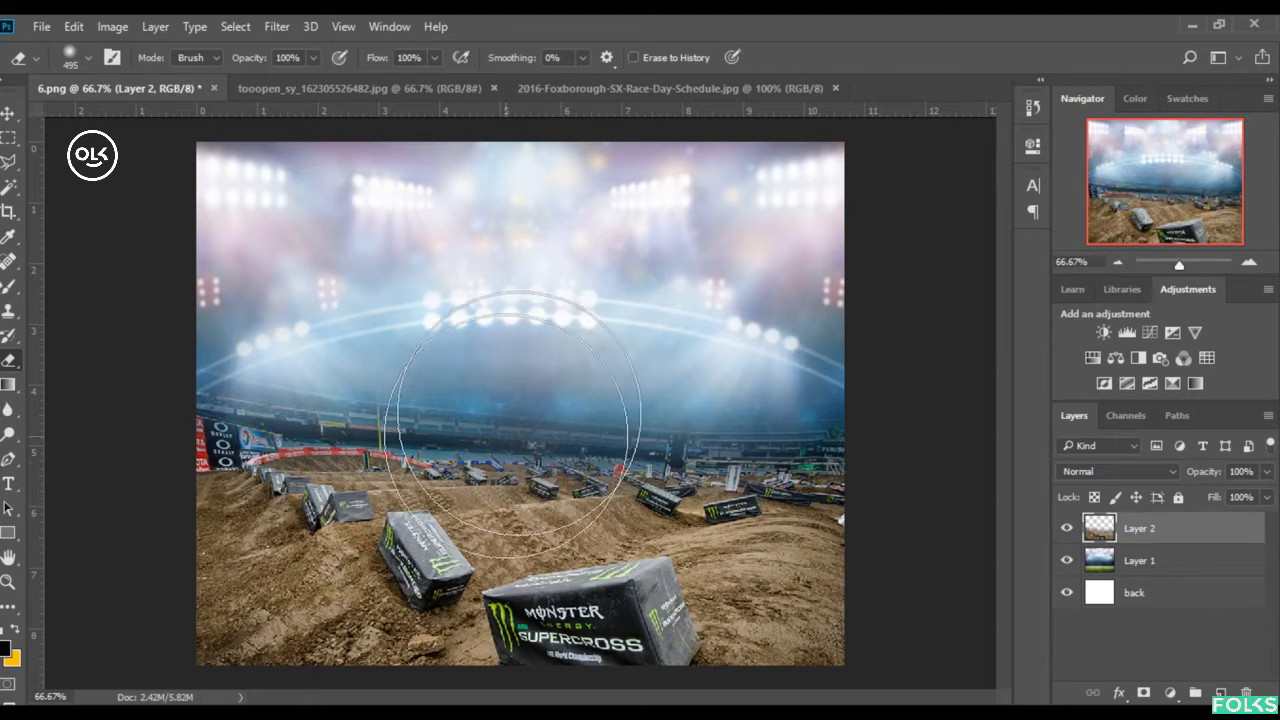
- Open the motocross jump image twice_blog (1) from the source folder in Photoshop
key(alt+Tab)
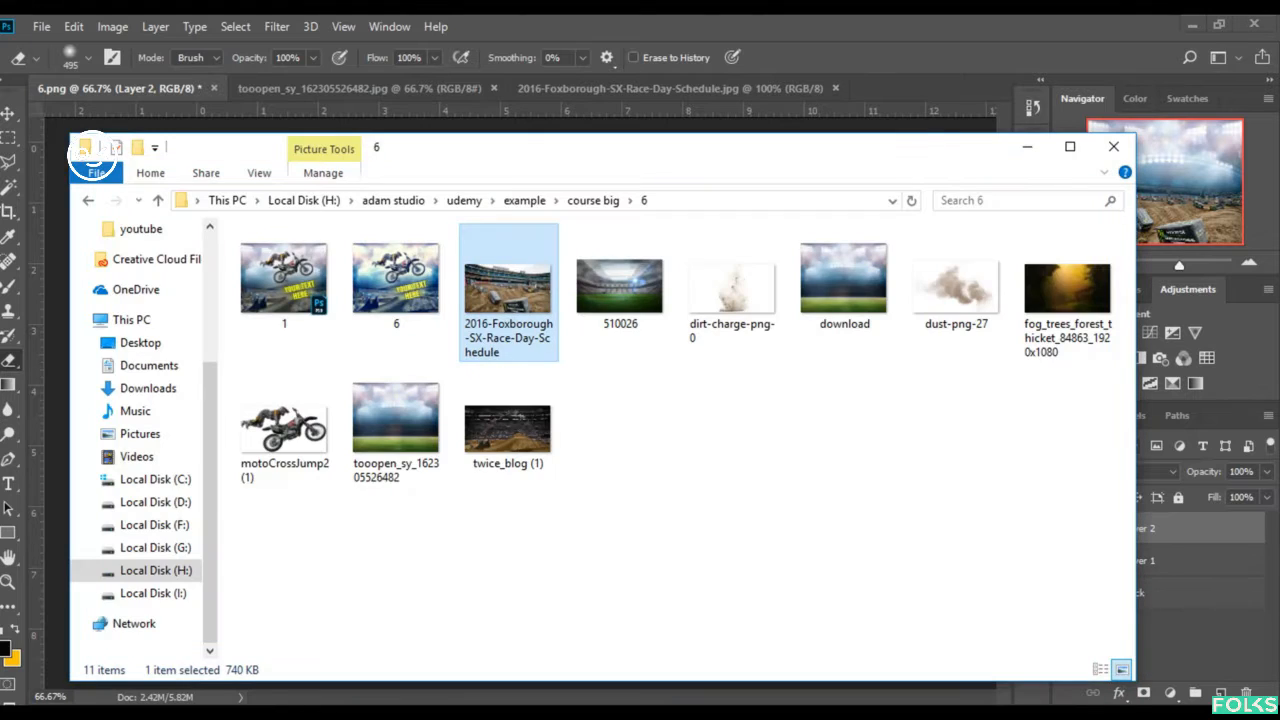
double_click(515, 433)
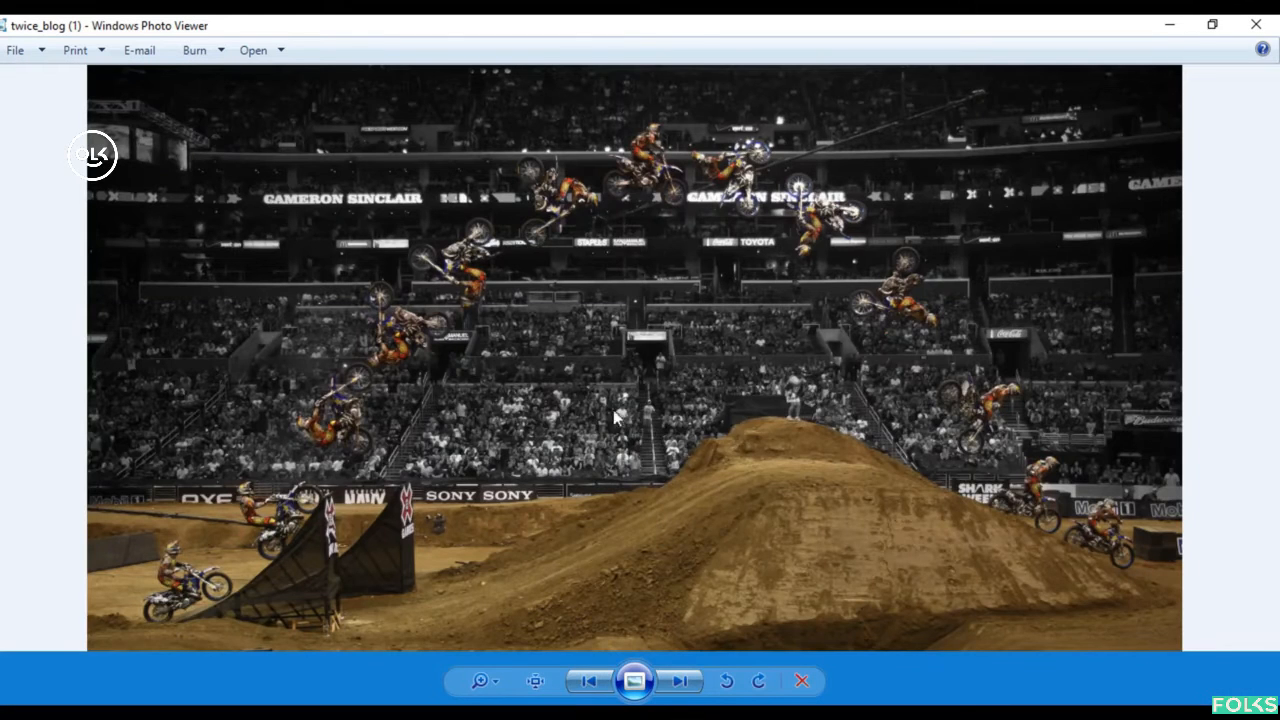
right_click(600, 366)
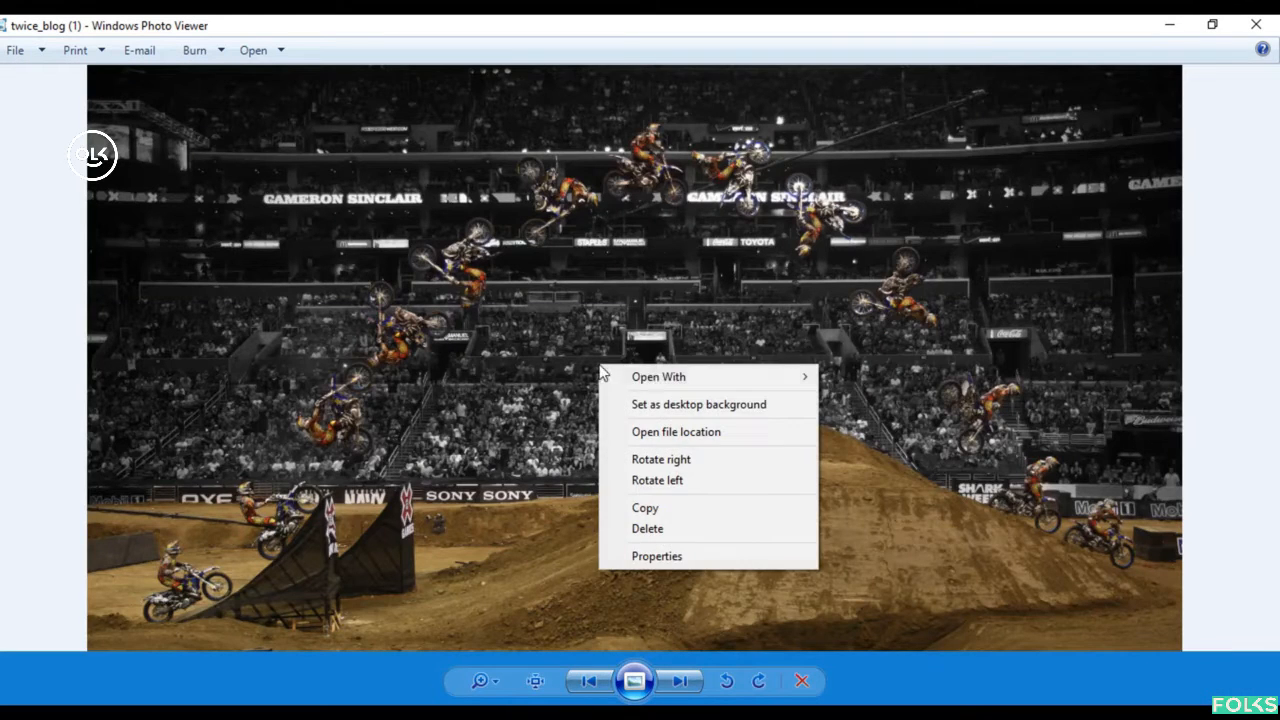
mouse_move(677, 375)
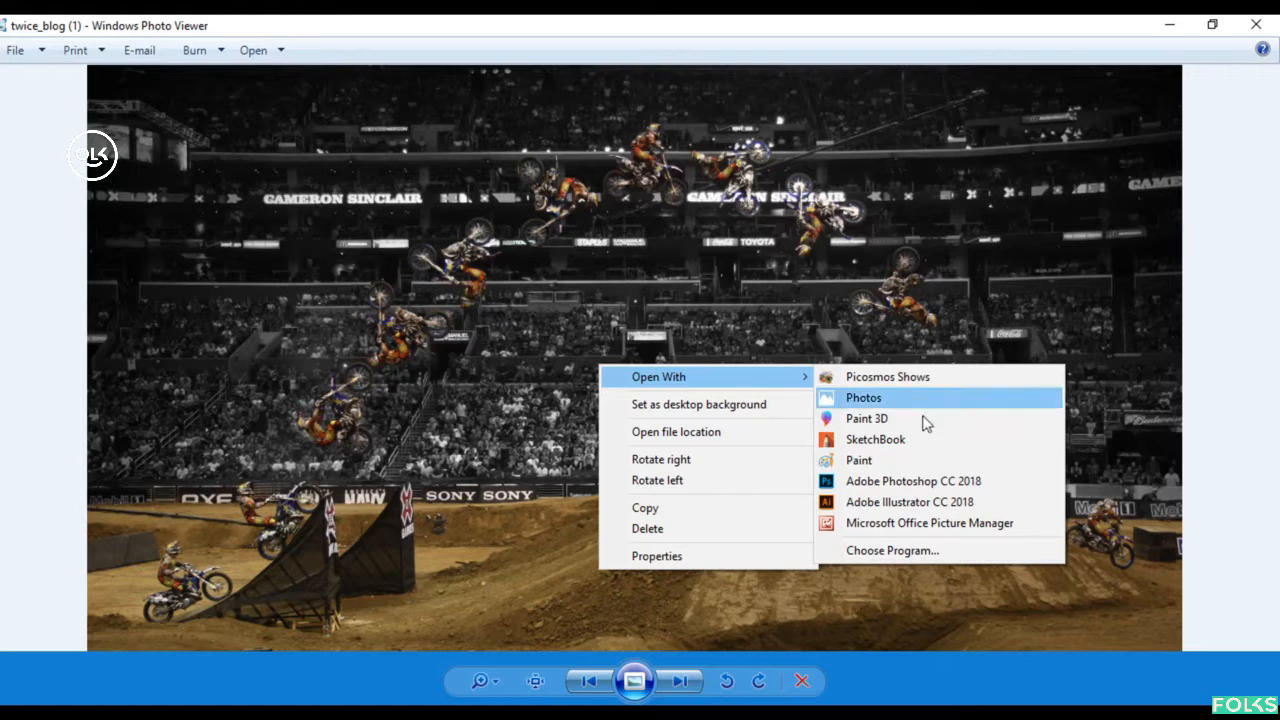
click(890, 481)
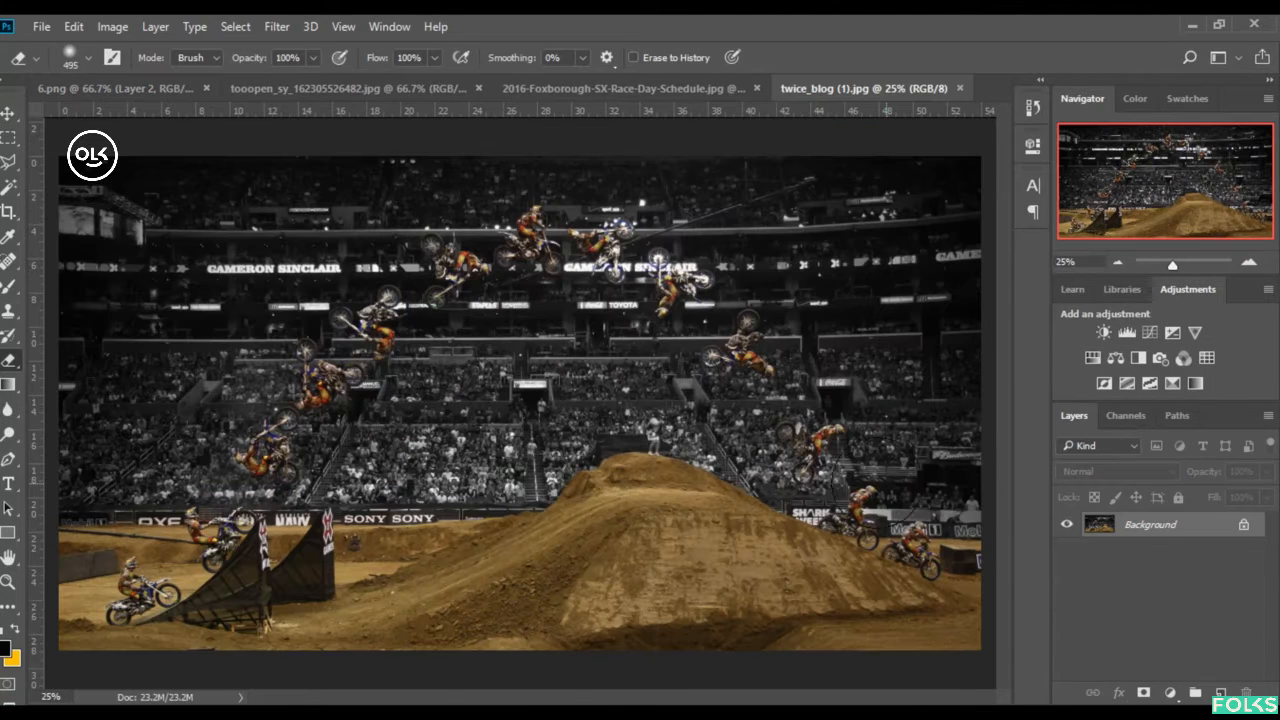
- Place the twice_blog (1) image in 6.png as a new layer above the dirt track layer using the Move tool
click(6, 116)
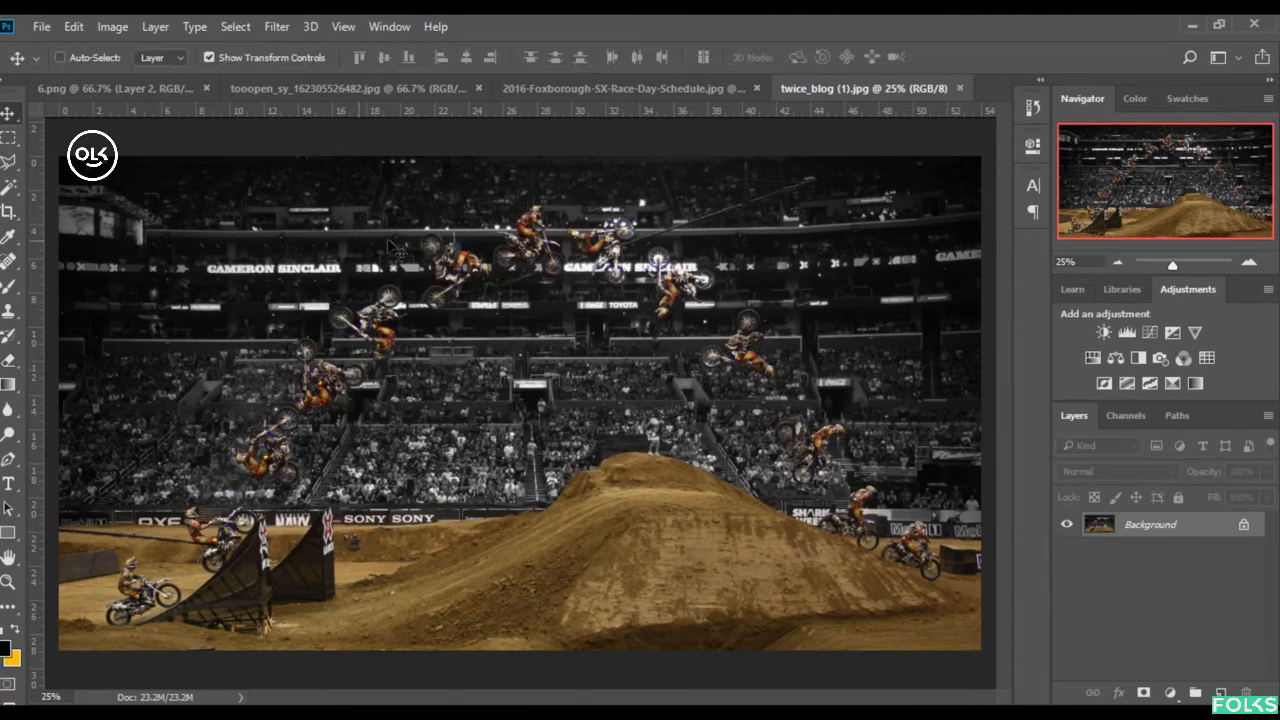
click(98, 89)
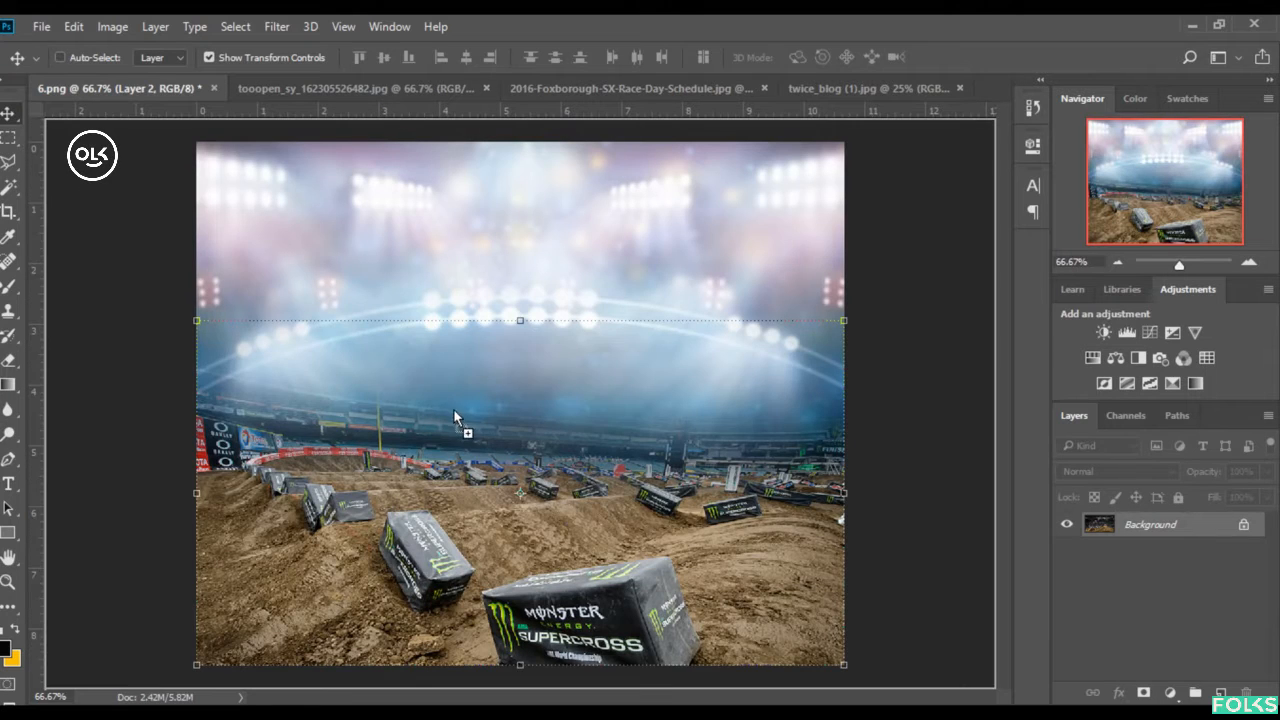
key(ctrl+v)
drag(743, 269, 640, 335)
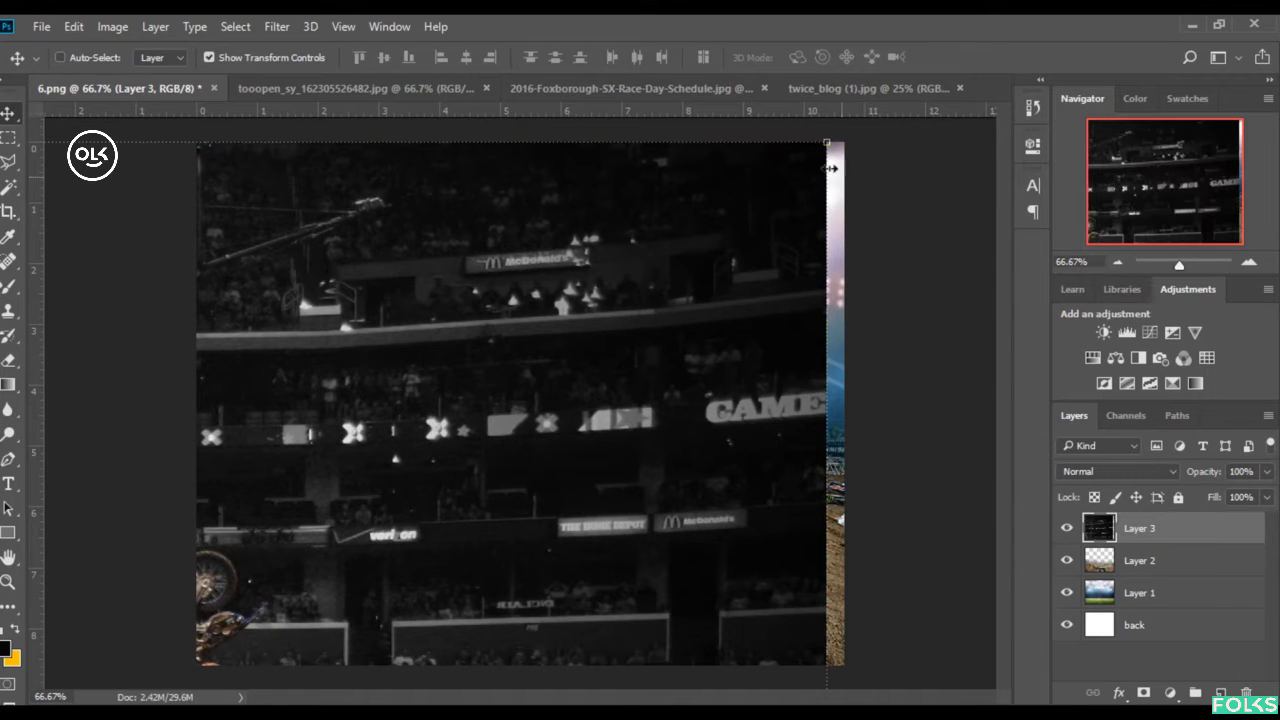
- Scale the motocross jump layer to 26.34% width, spanning the canvas, and about 6.4 in height, aligned to the canvas's lower edge
drag(822, 146, 850, 210)
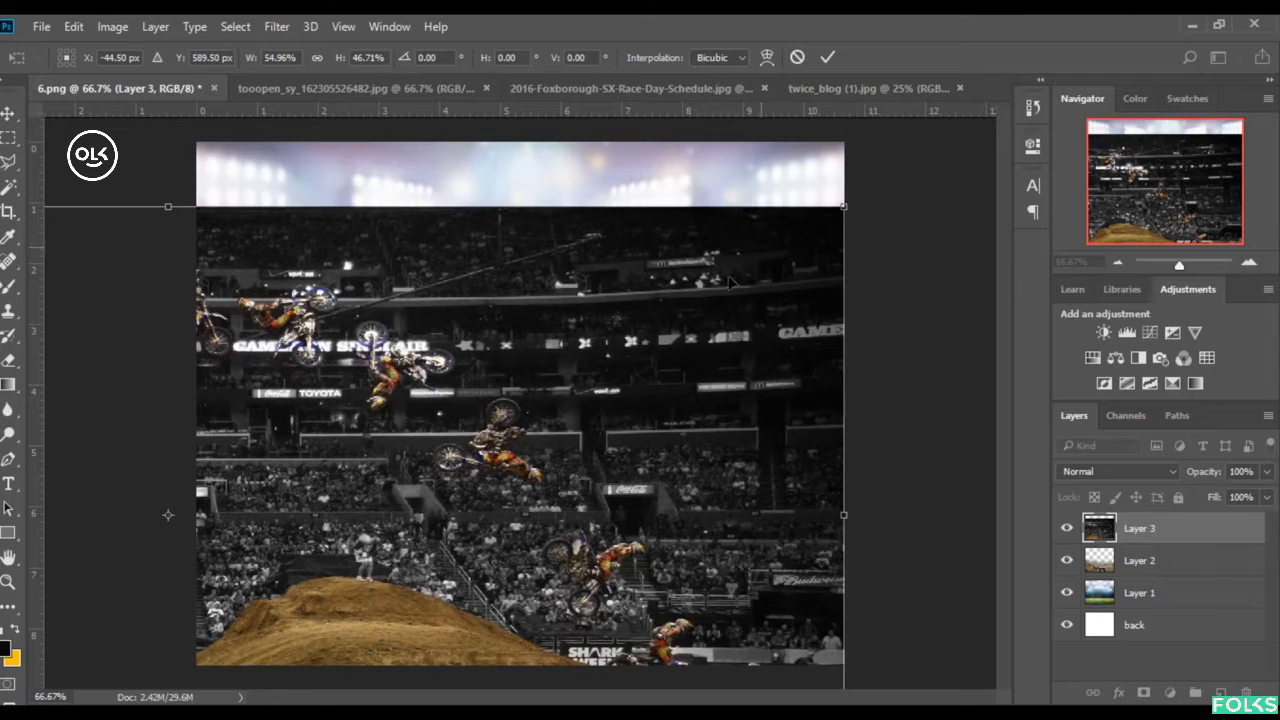
drag(731, 282, 835, 250)
drag(950, 174, 504, 318)
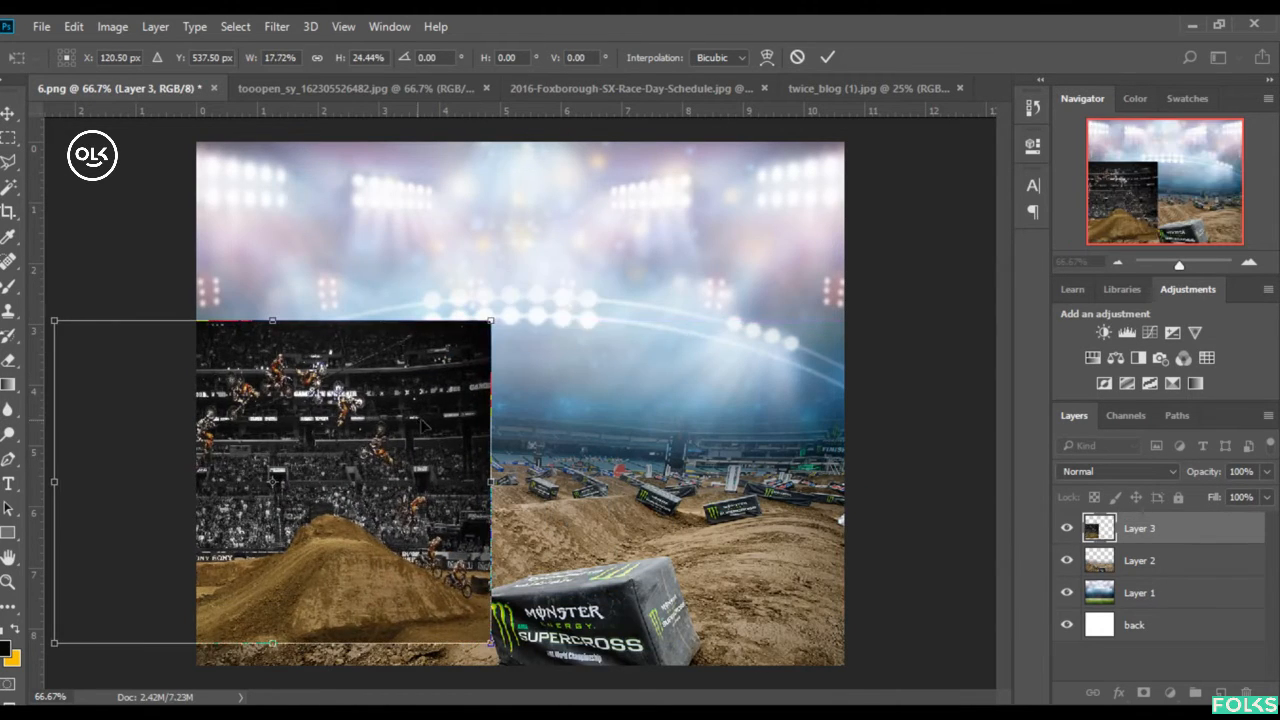
drag(435, 425, 563, 425)
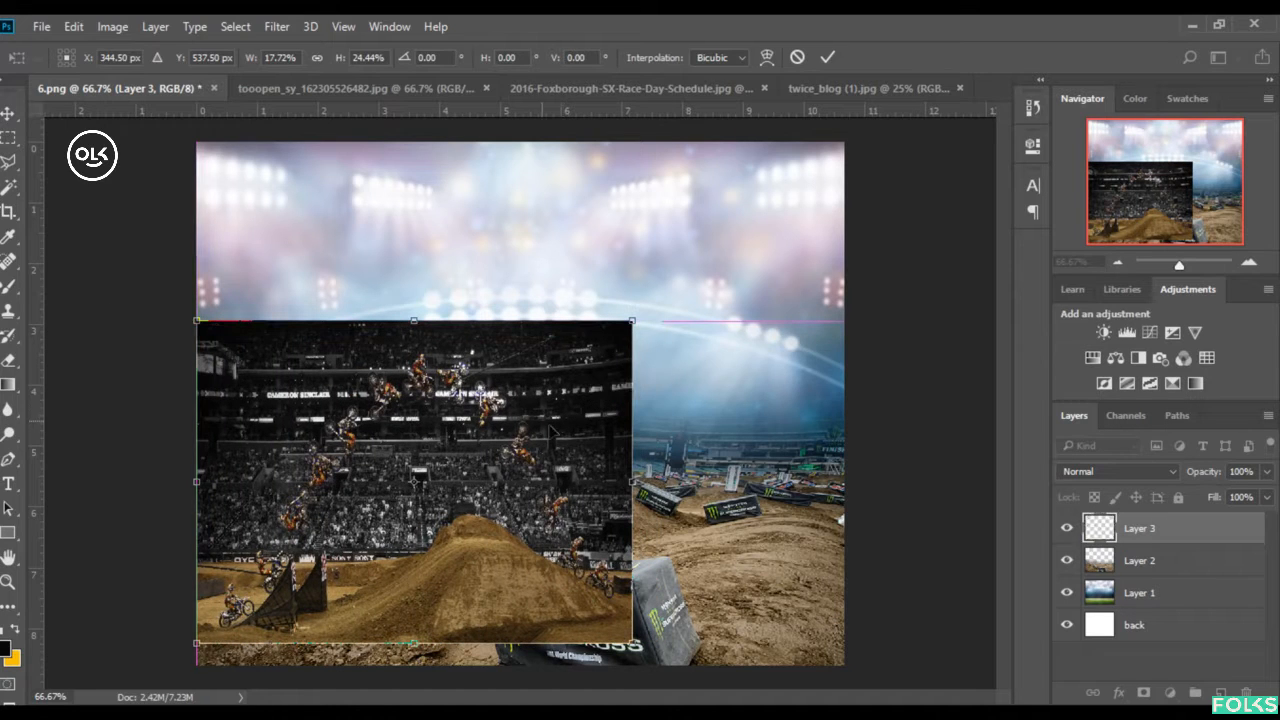
drag(631, 642, 845, 662)
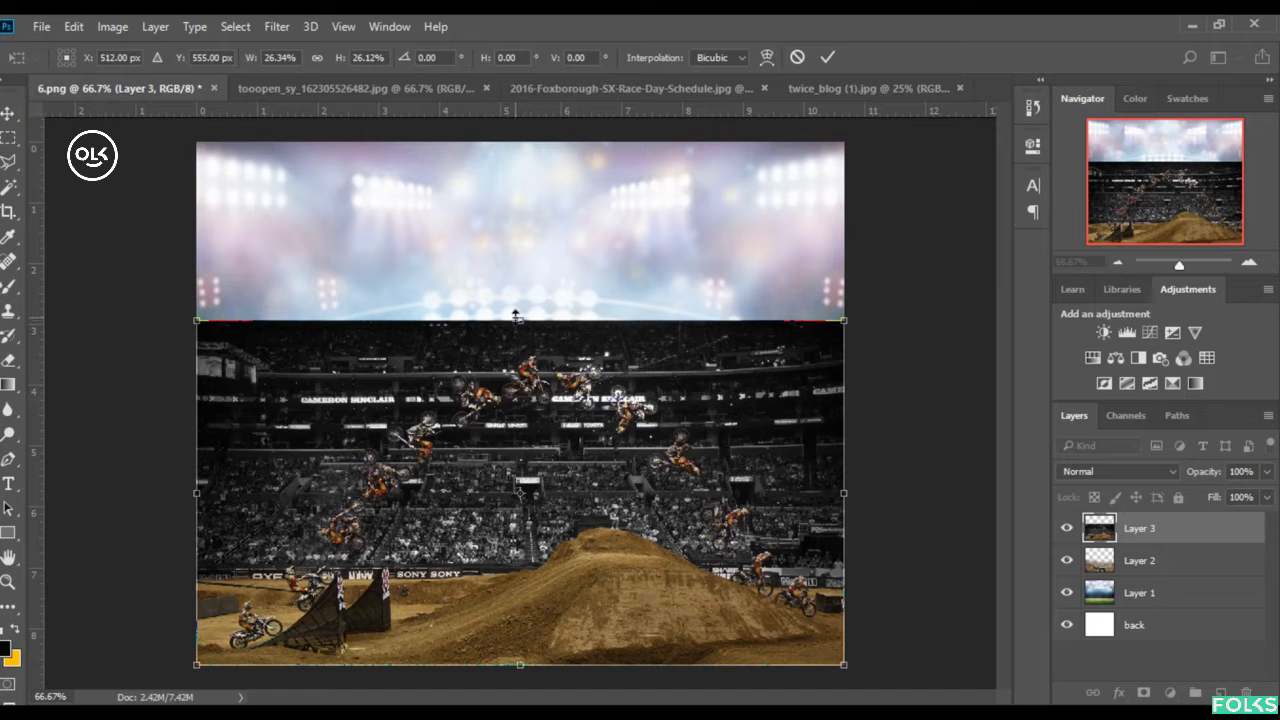
drag(514, 316, 527, 272)
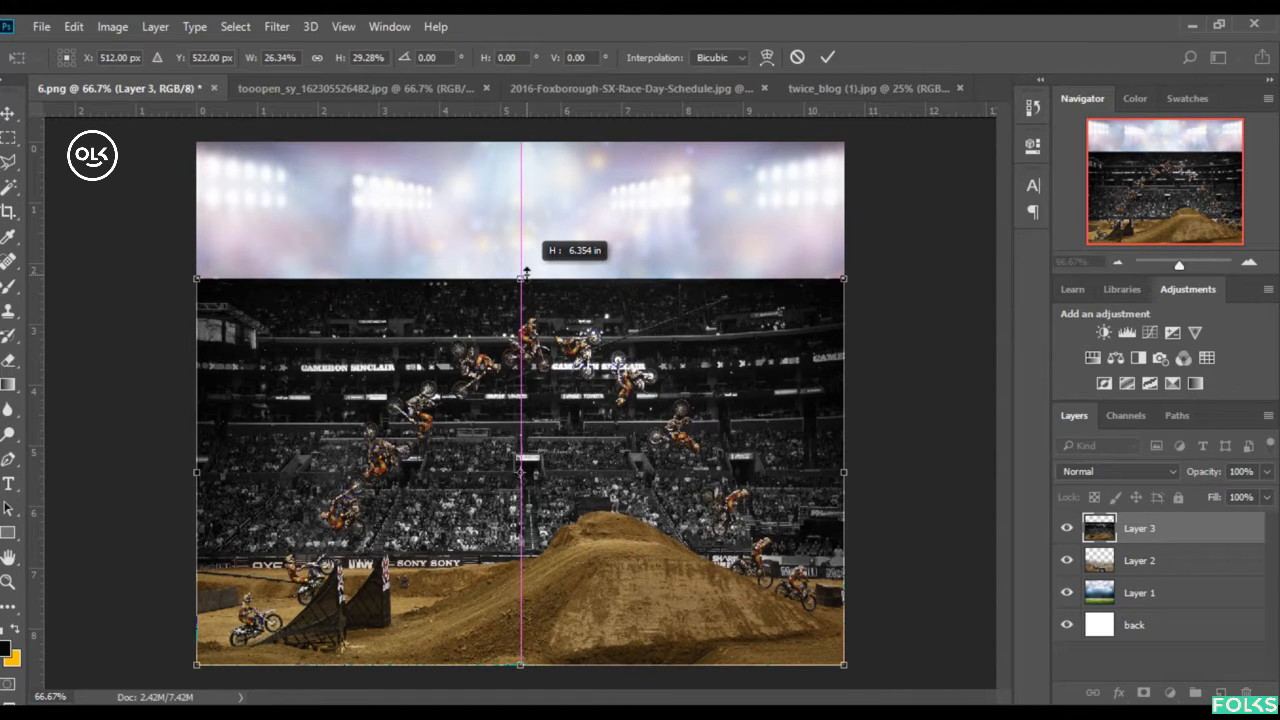
drag(527, 270, 526, 268)
key(Return)
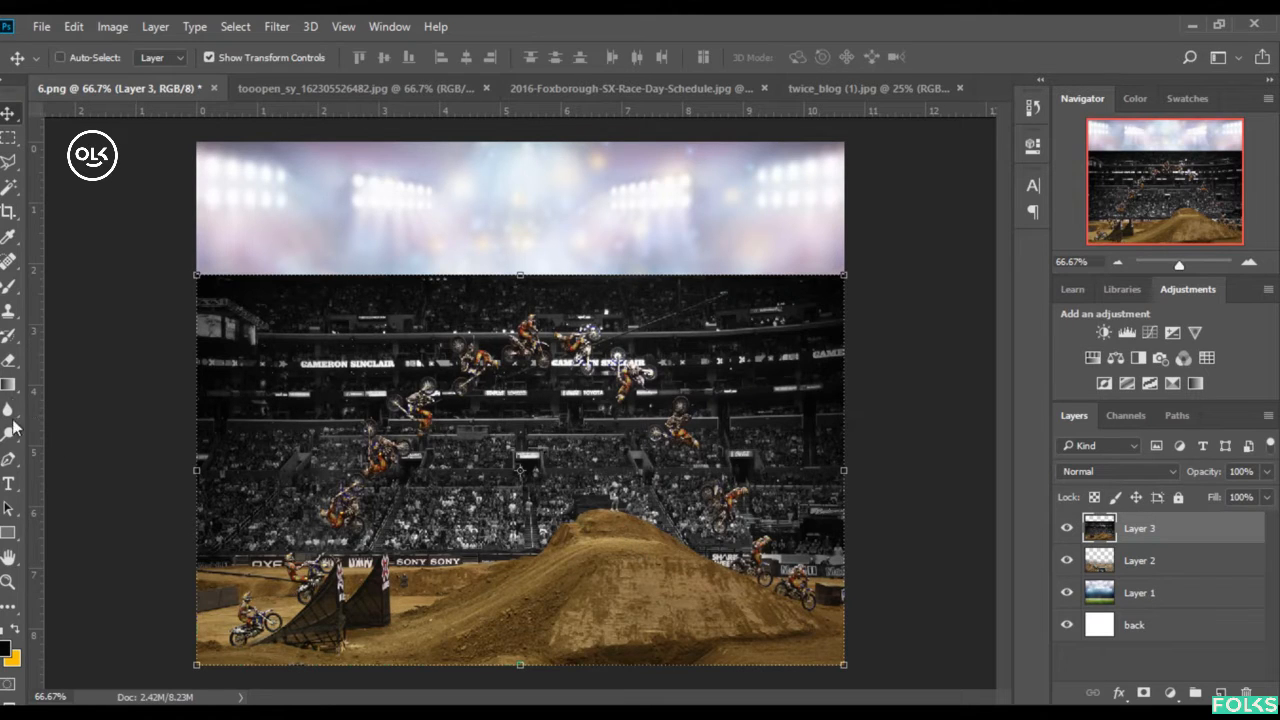
- Trace the right slope of the dirt mound with the Polygonal Lasso, from the canvas's right edge up toward the peak, at 150% zoom
click(10, 162)
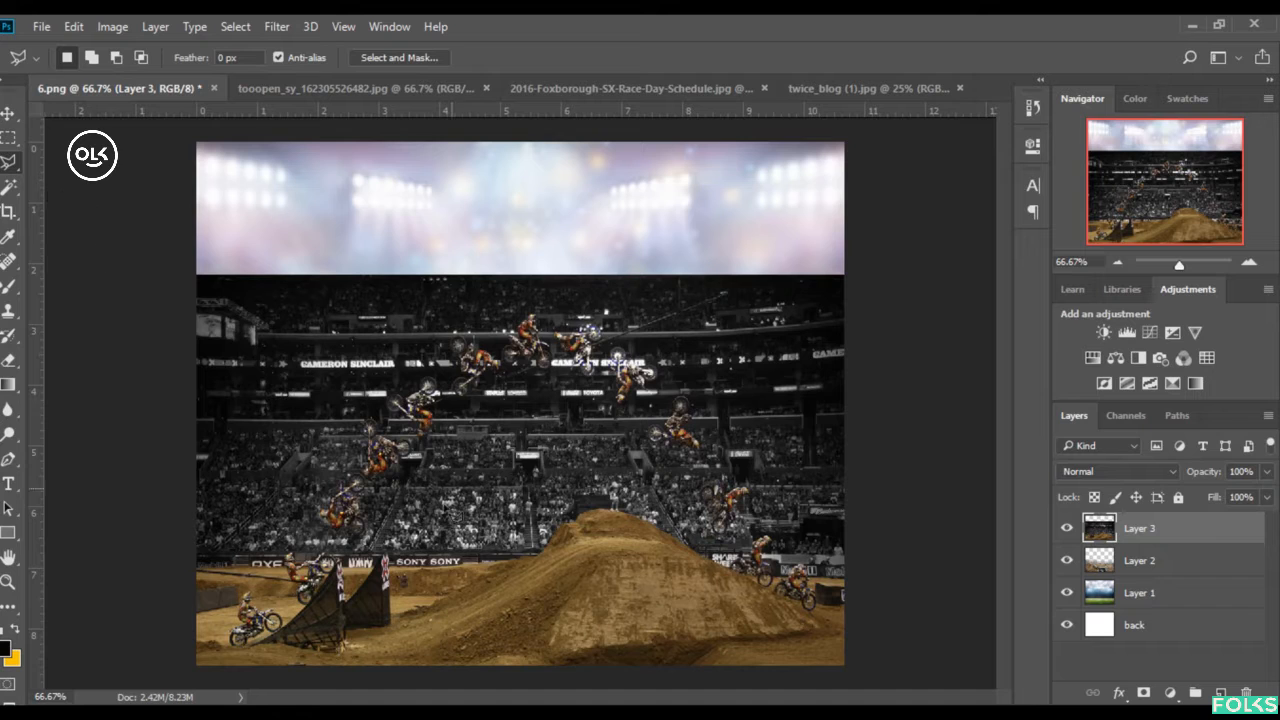
click(1098, 264)
text(150)
key(Return)
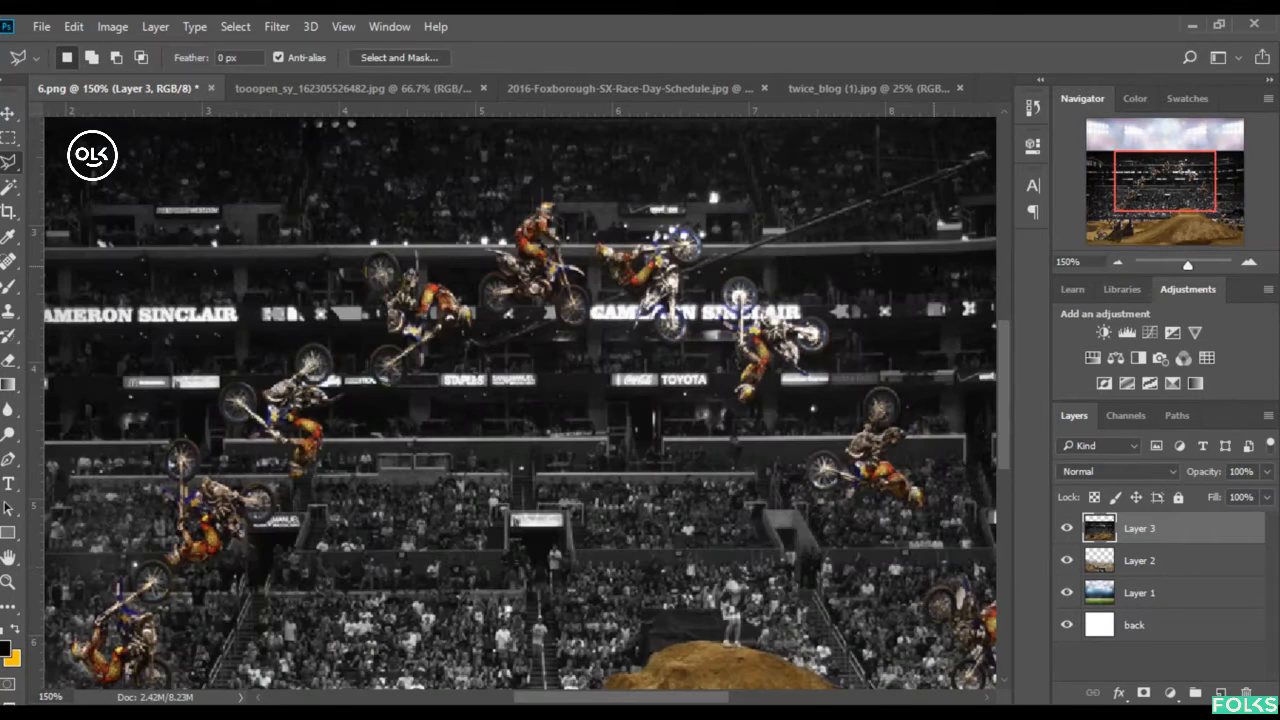
click(1245, 228)
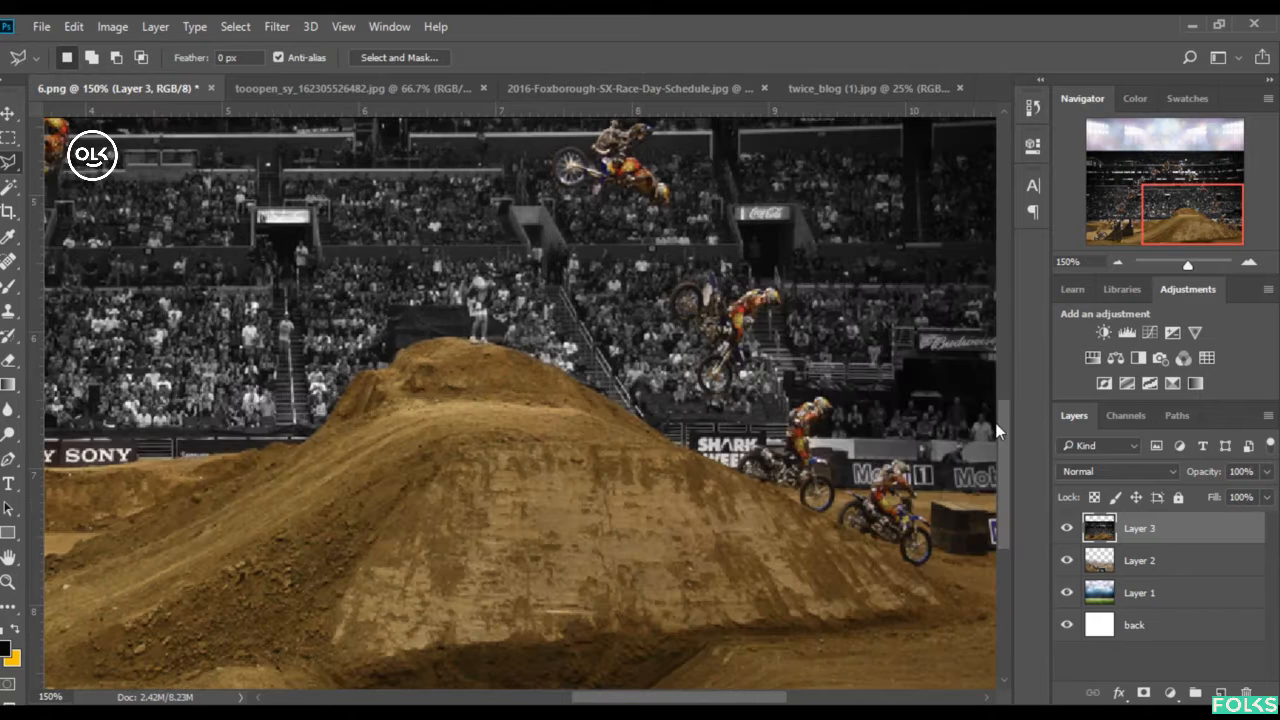
drag(728, 702, 746, 702)
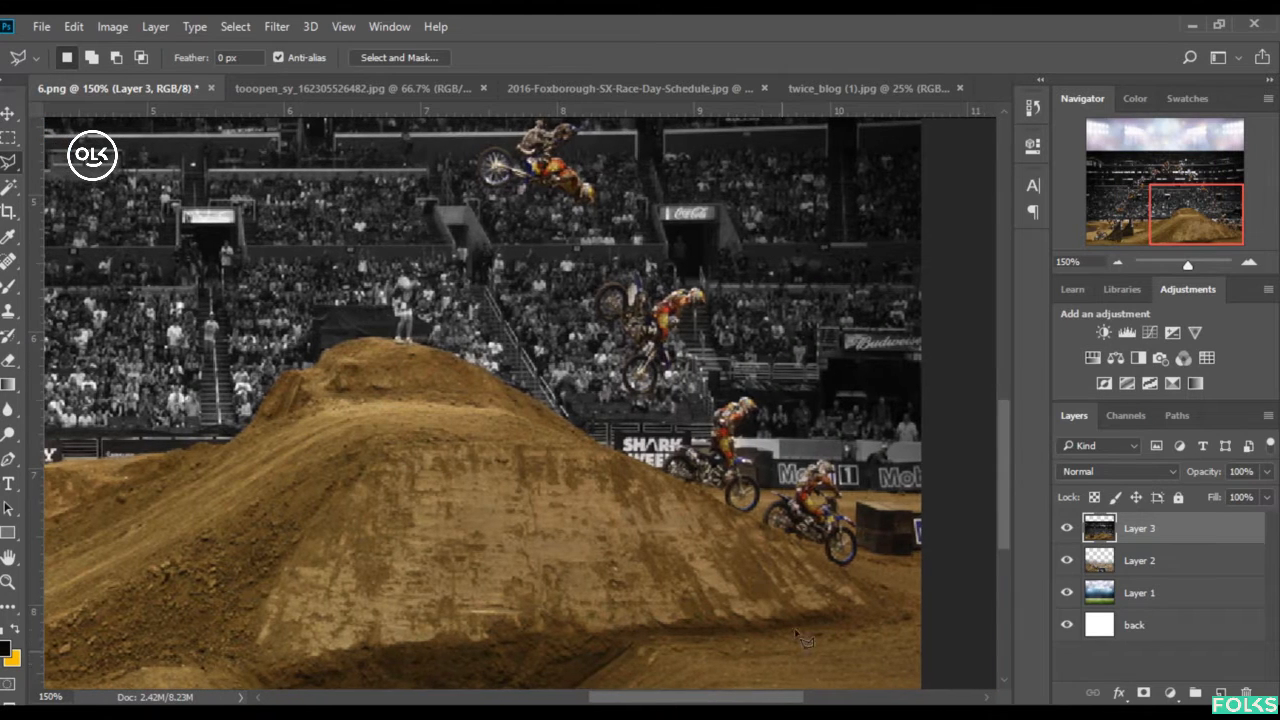
scroll(869, 516, up, 2)
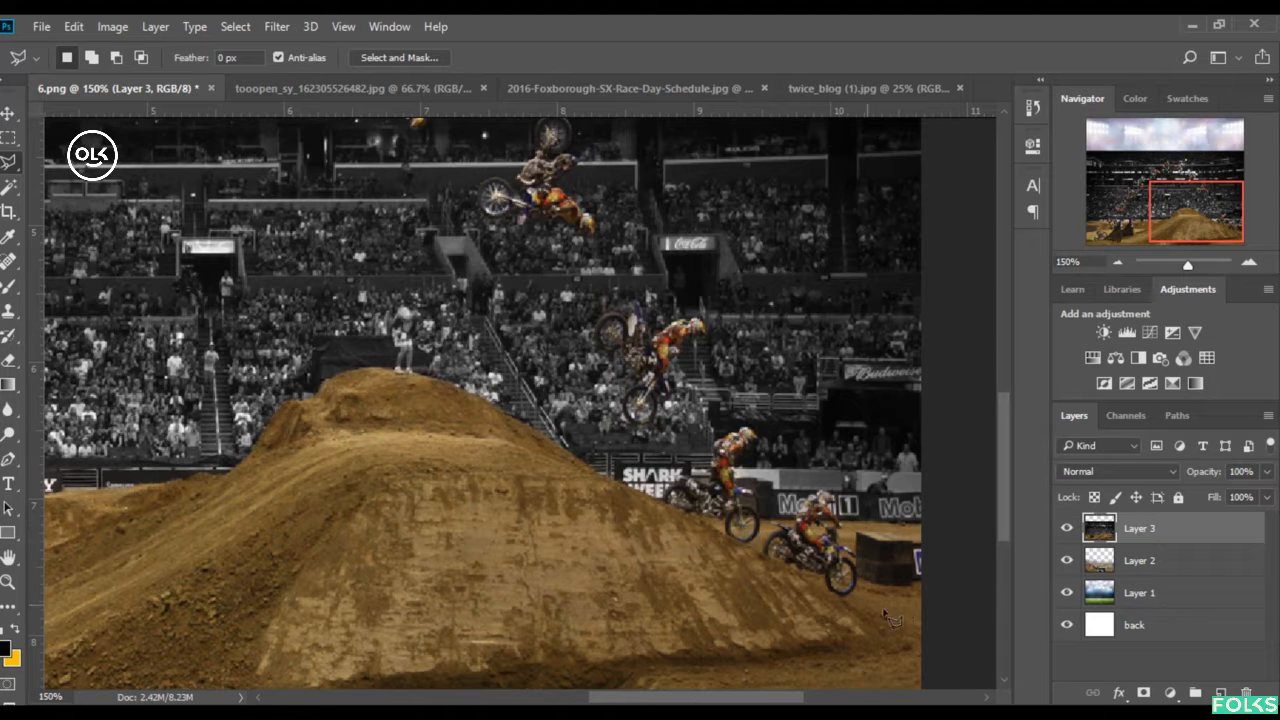
click(926, 606)
click(800, 575)
click(757, 550)
click(700, 520)
click(540, 440)
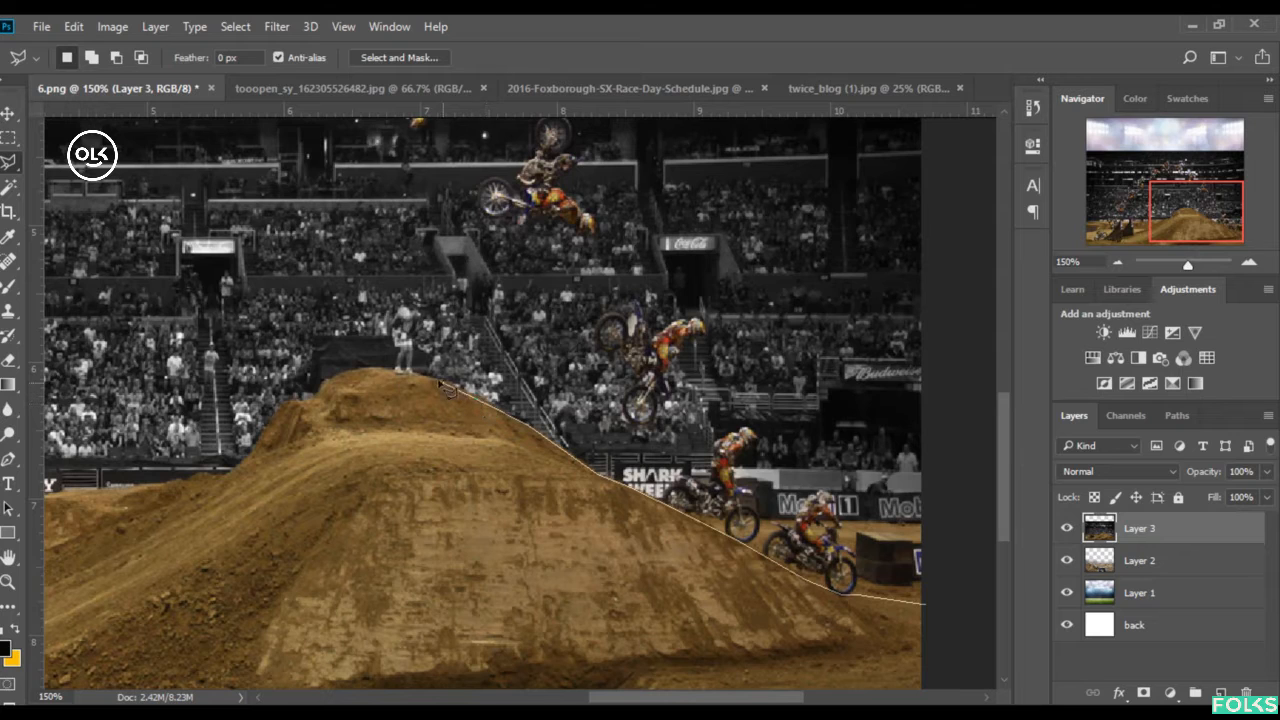
- Continue the lasso outline over the mound's peak and down its left shoulder
click(378, 369)
click(354, 370)
click(338, 376)
click(317, 389)
click(313, 400)
click(288, 402)
click(274, 415)
click(263, 440)
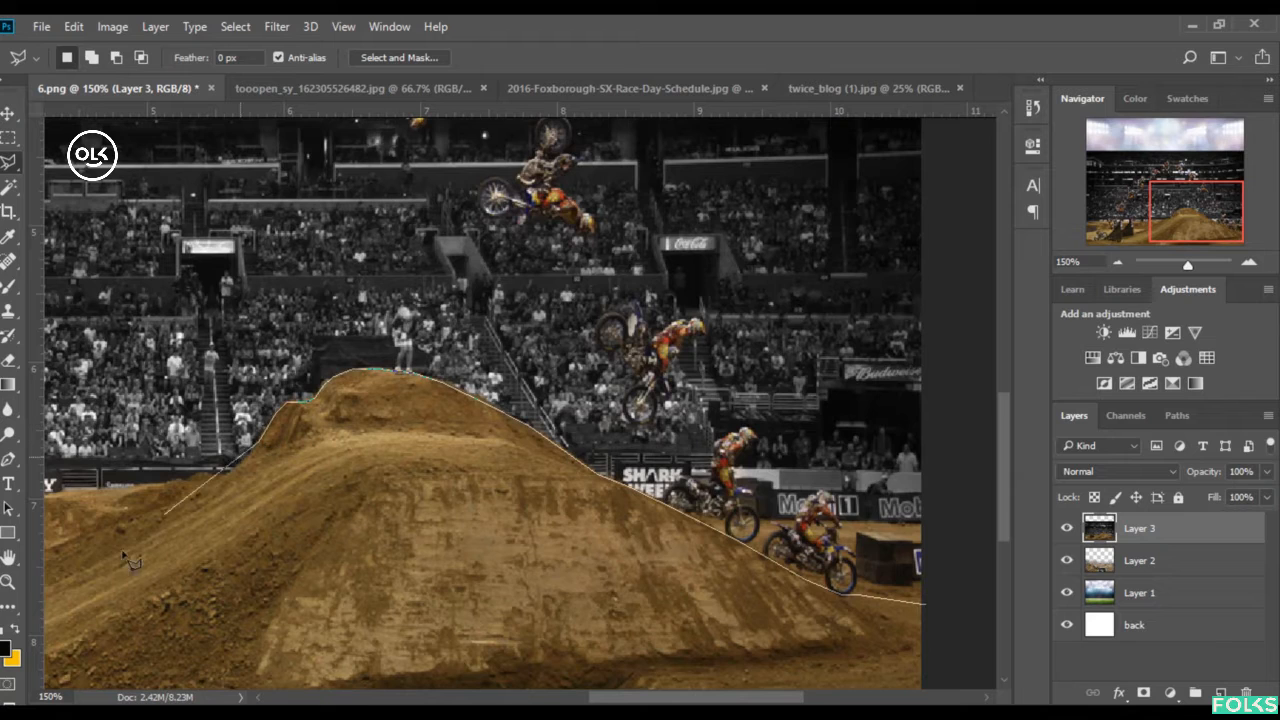
- Extend the lasso outline along the base of the sponsor barrier, past the black ramps, to the canvas's left edge
drag(125, 558, 403, 541)
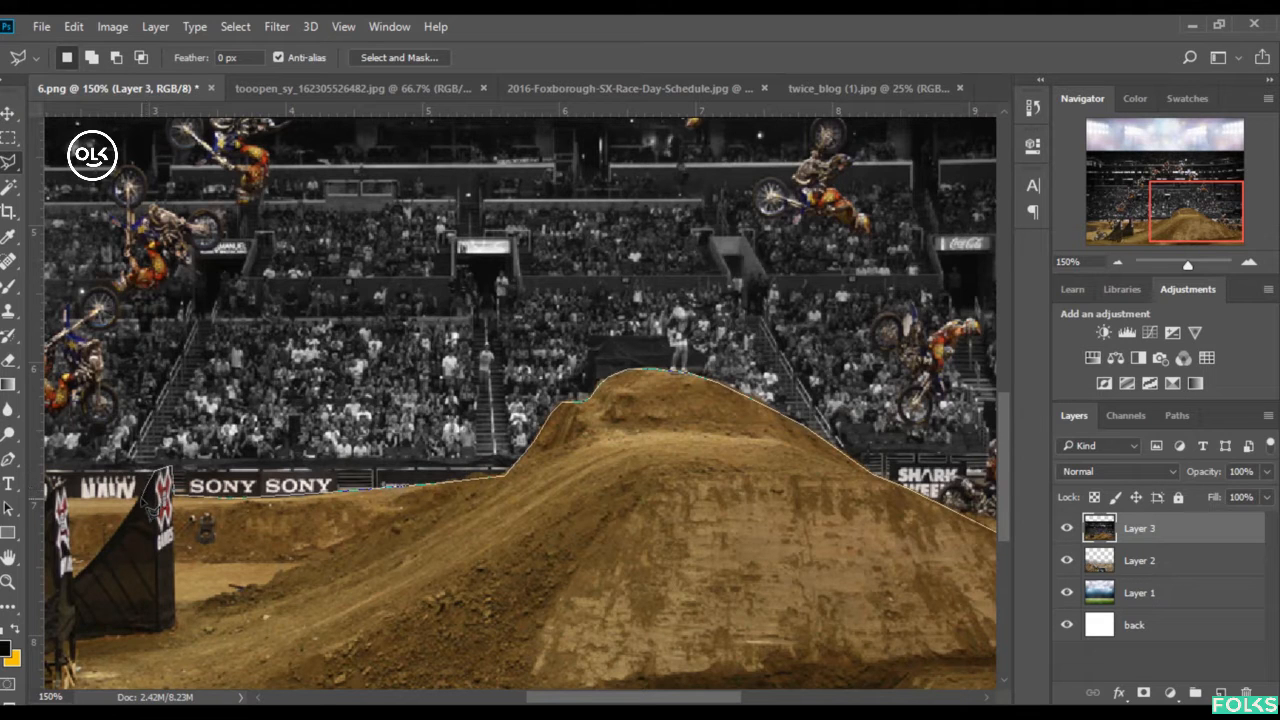
click(141, 498)
drag(124, 508, 390, 508)
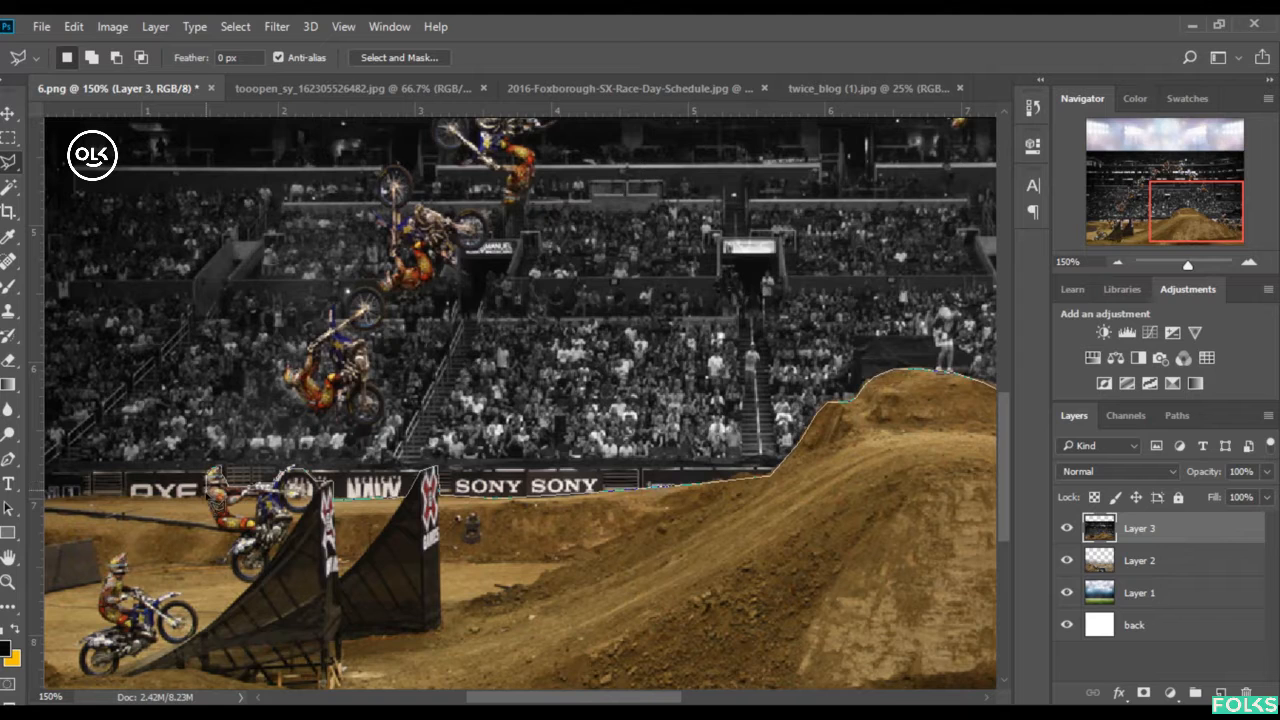
mouse_move(36, 510)
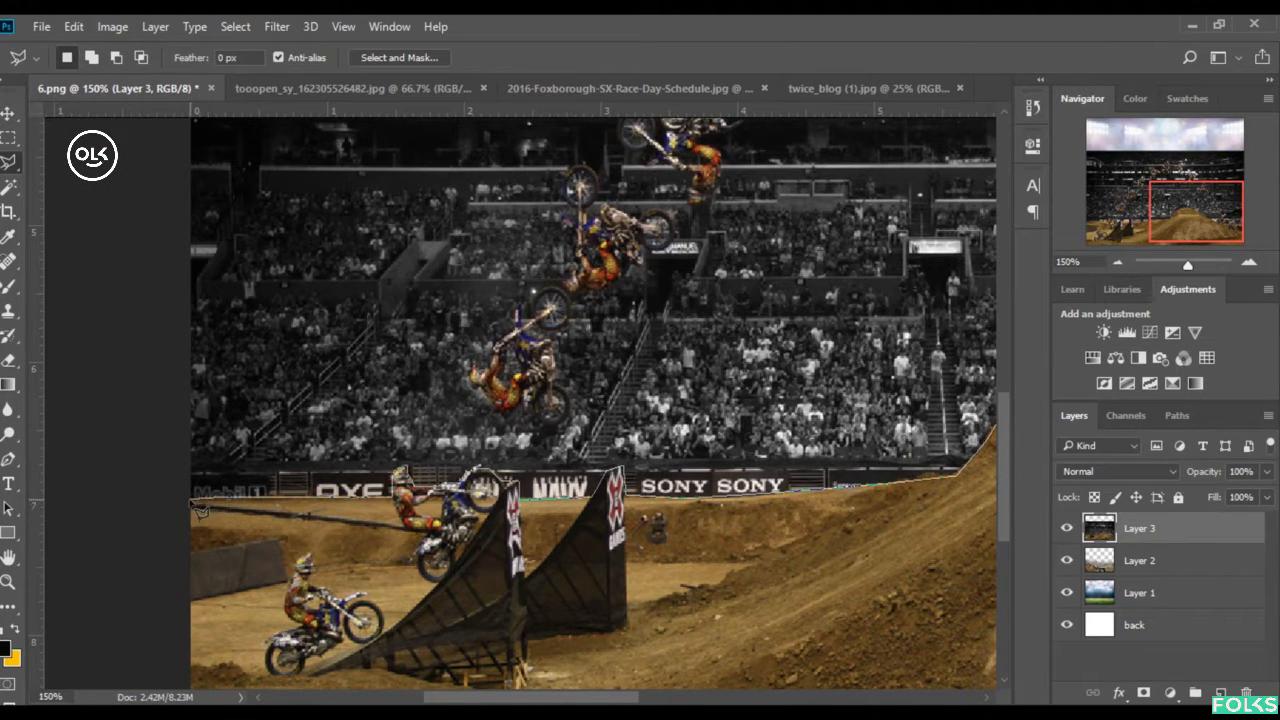
click(192, 499)
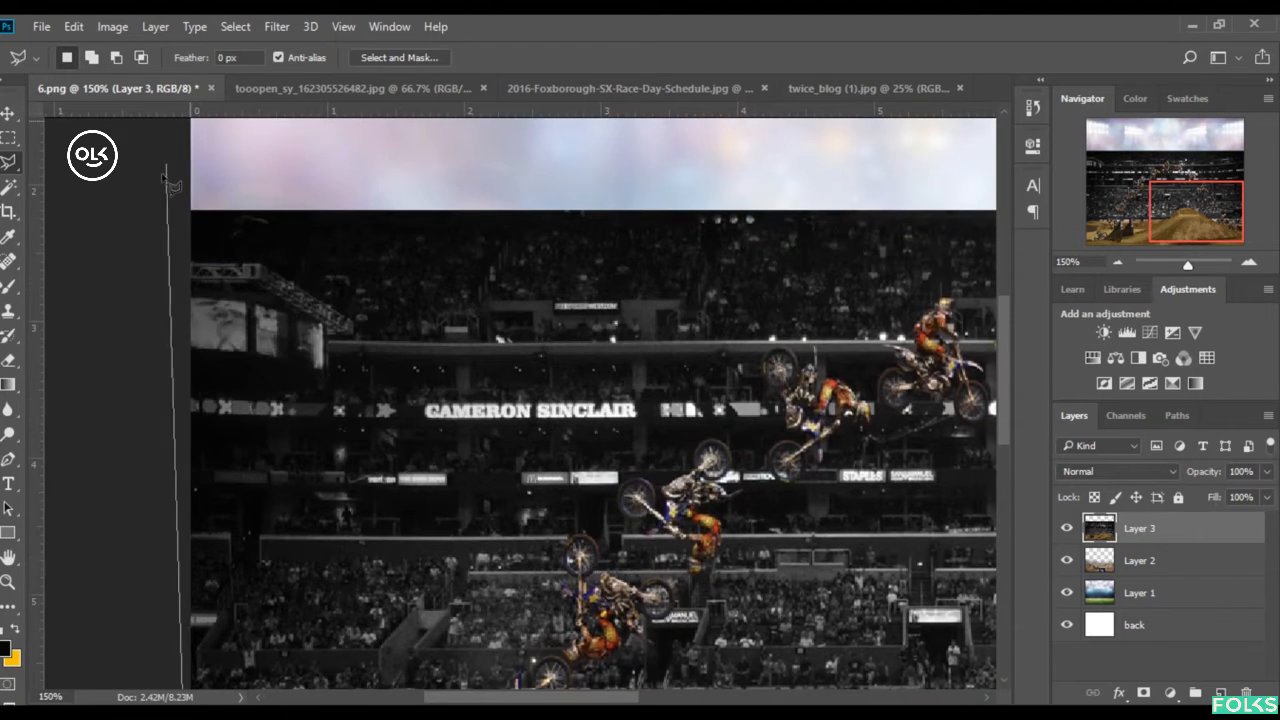
- Close the lasso selection around the stadium stands, passing above the layer's upper edge and outside the canvas's right edge
click(164, 174)
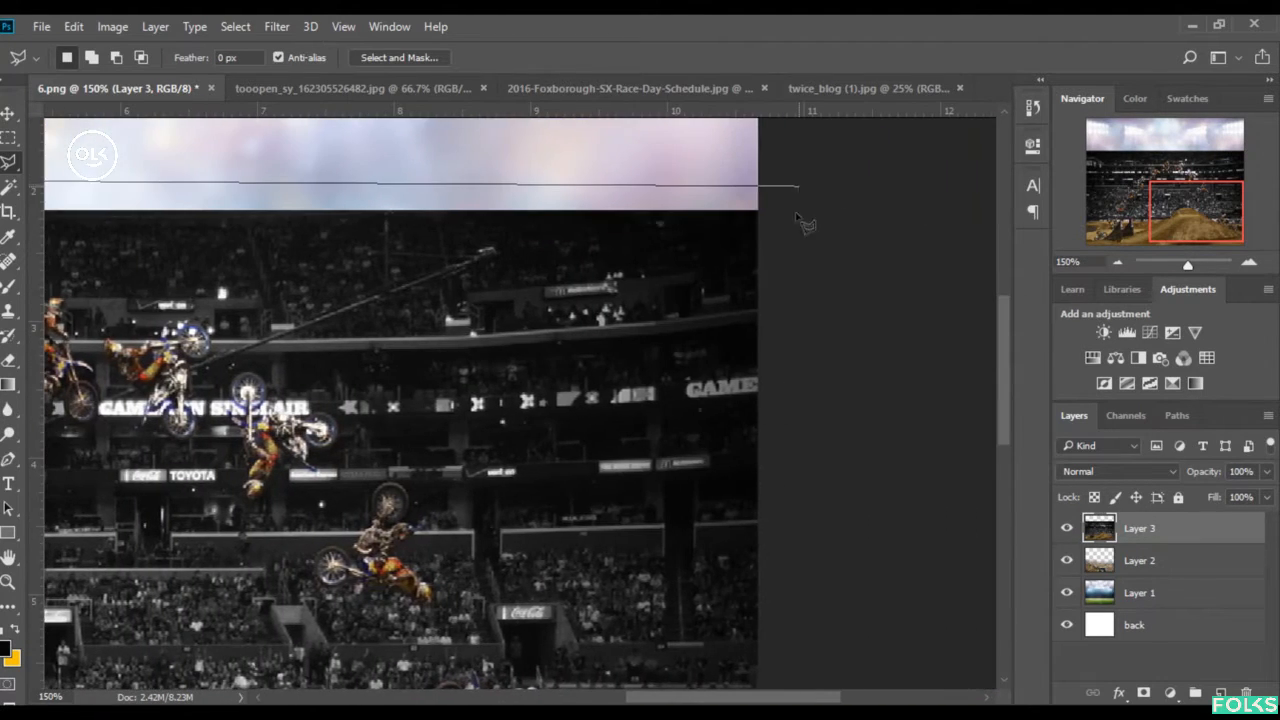
click(800, 190)
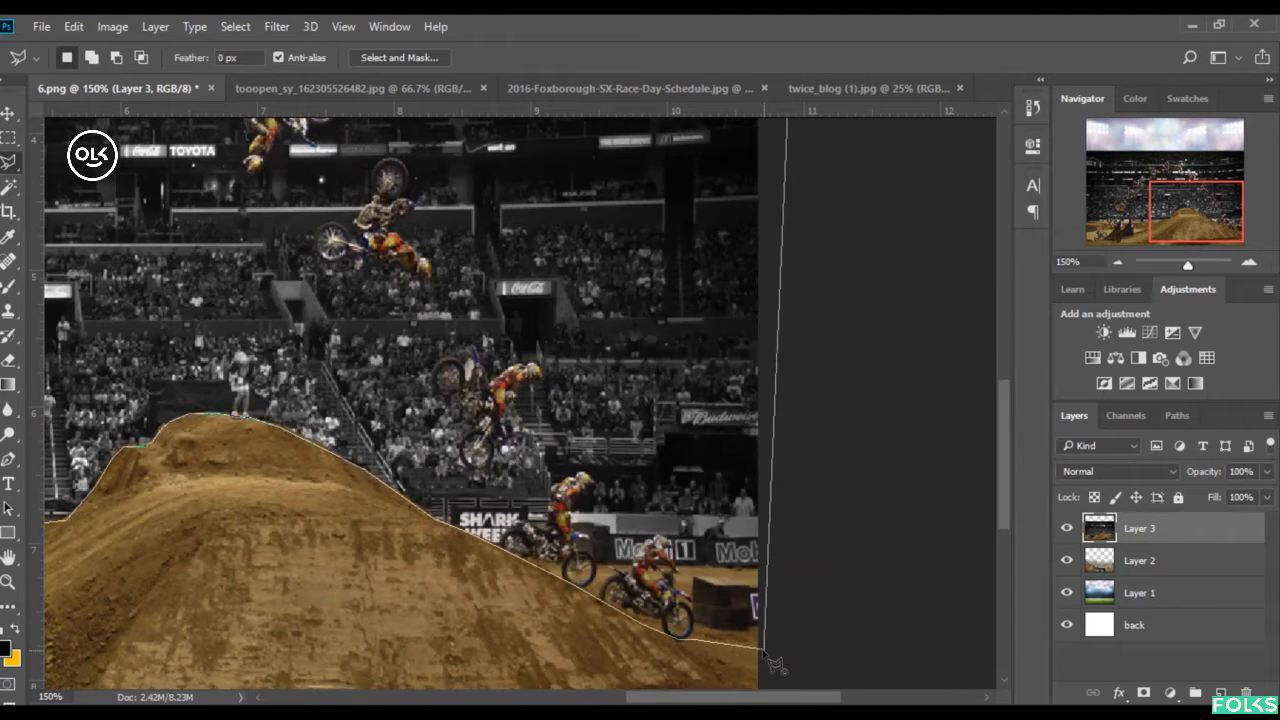
click(768, 652)
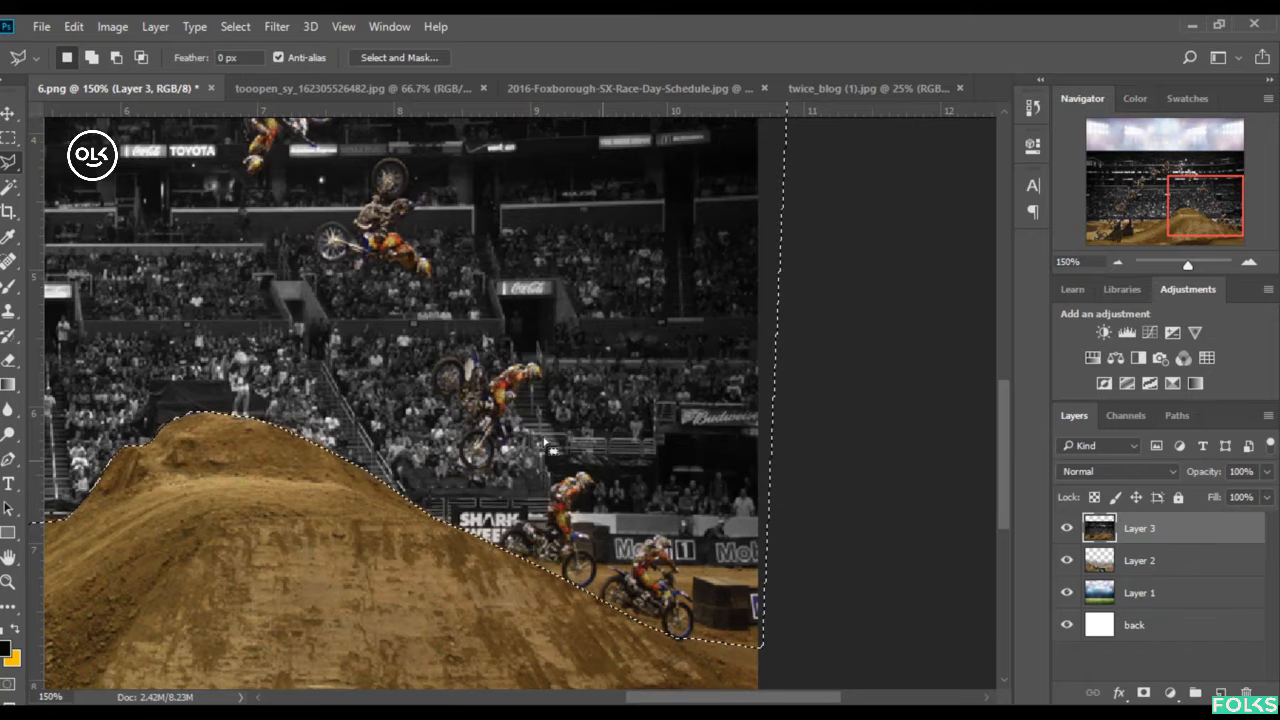
- Delete the selected stands and jumping riders from the motocross jump layer and deselect
click(1068, 261)
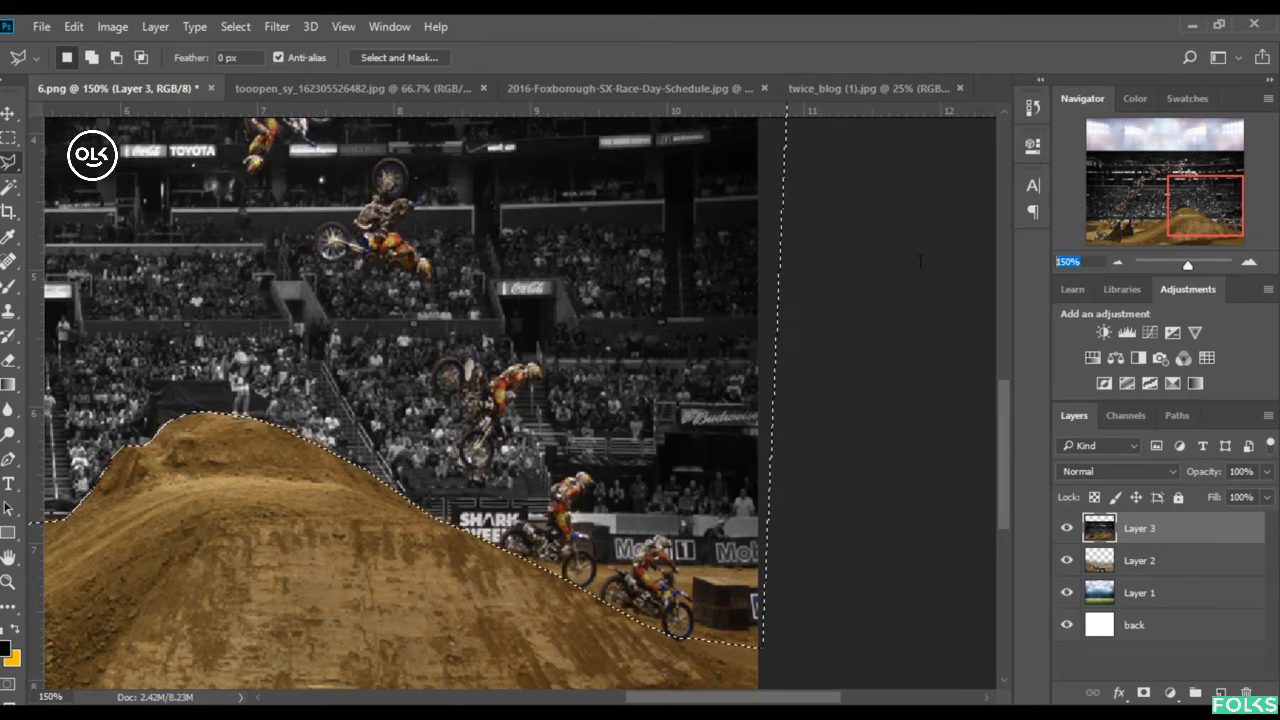
text(50)
key(Return)
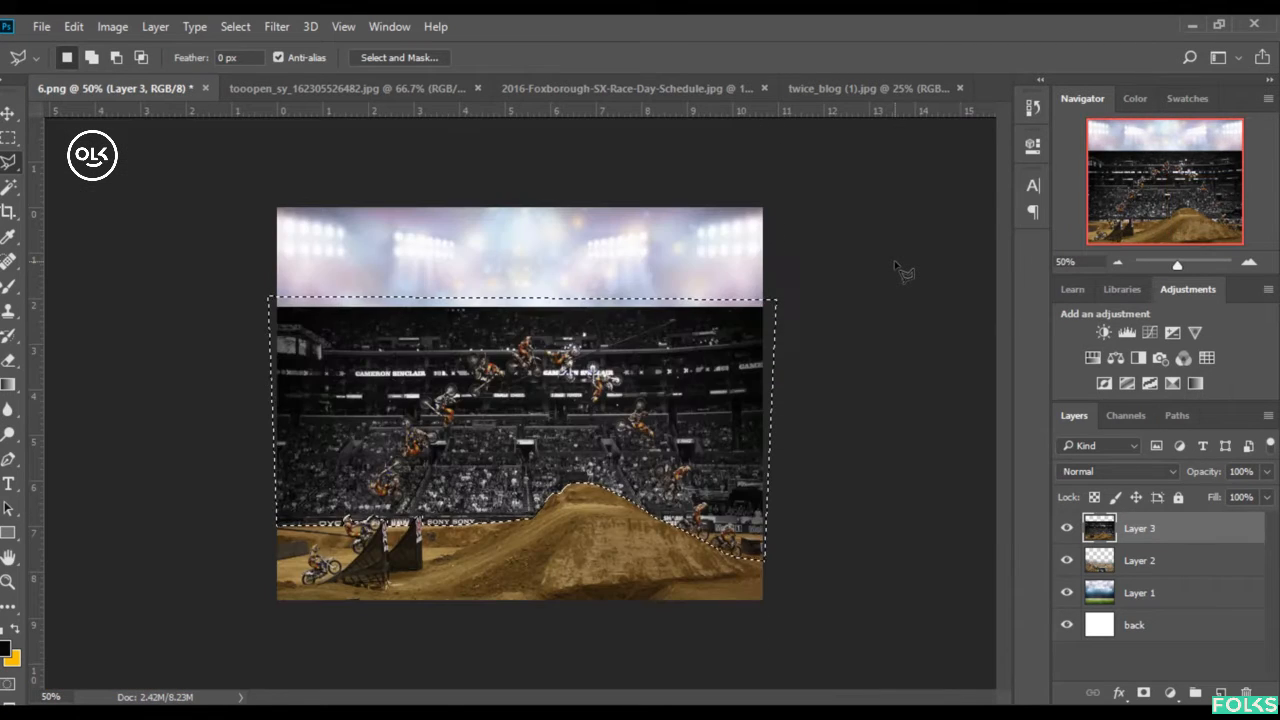
key(Delete)
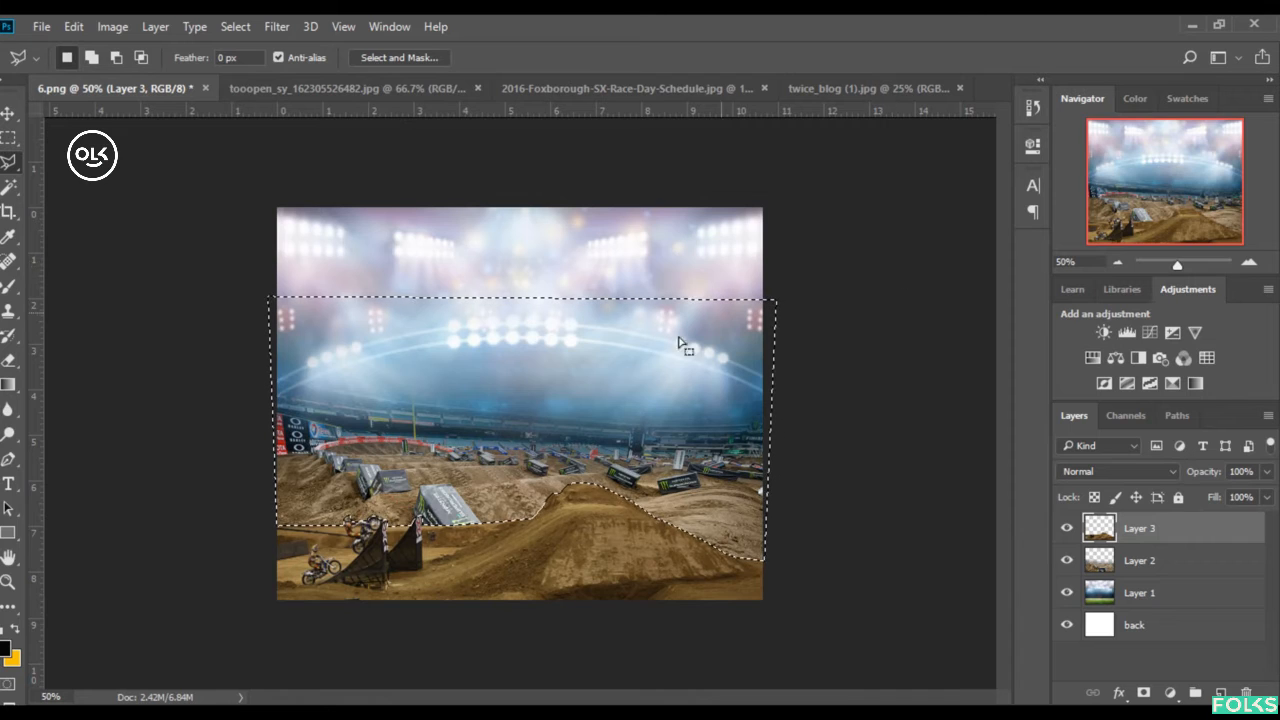
key(ctrl+d)
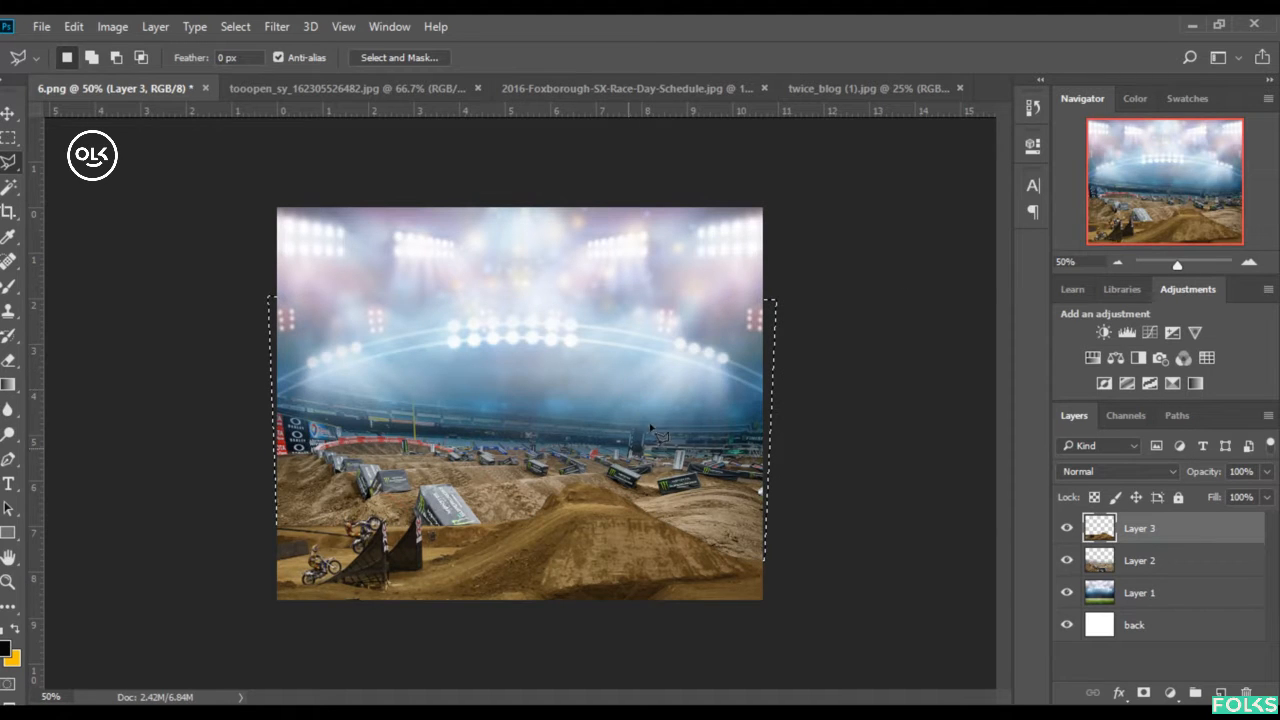
- Apply Hue/Saturation to the motocross jump layer with Saturation -18 and Lightness +7 to match the dirt track behind it
click(1103, 265)
key(Return)
scroll(829, 330, down, 5)
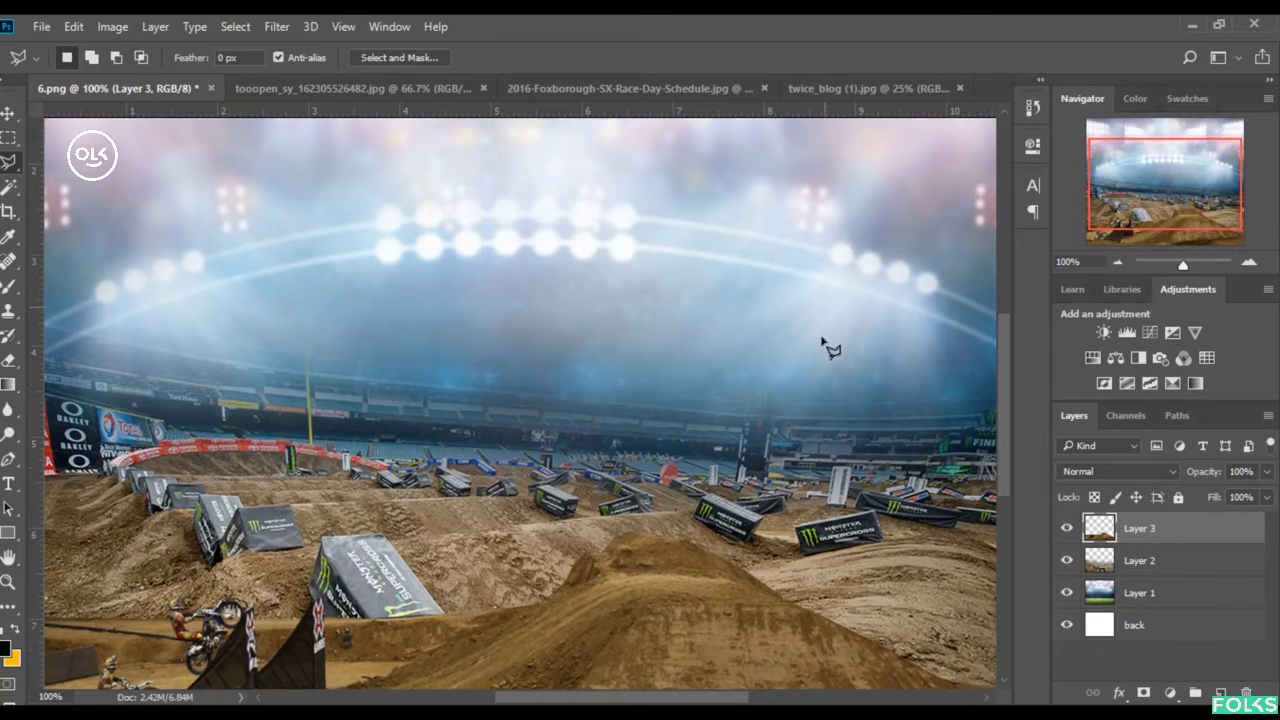
scroll(715, 481, up, 1)
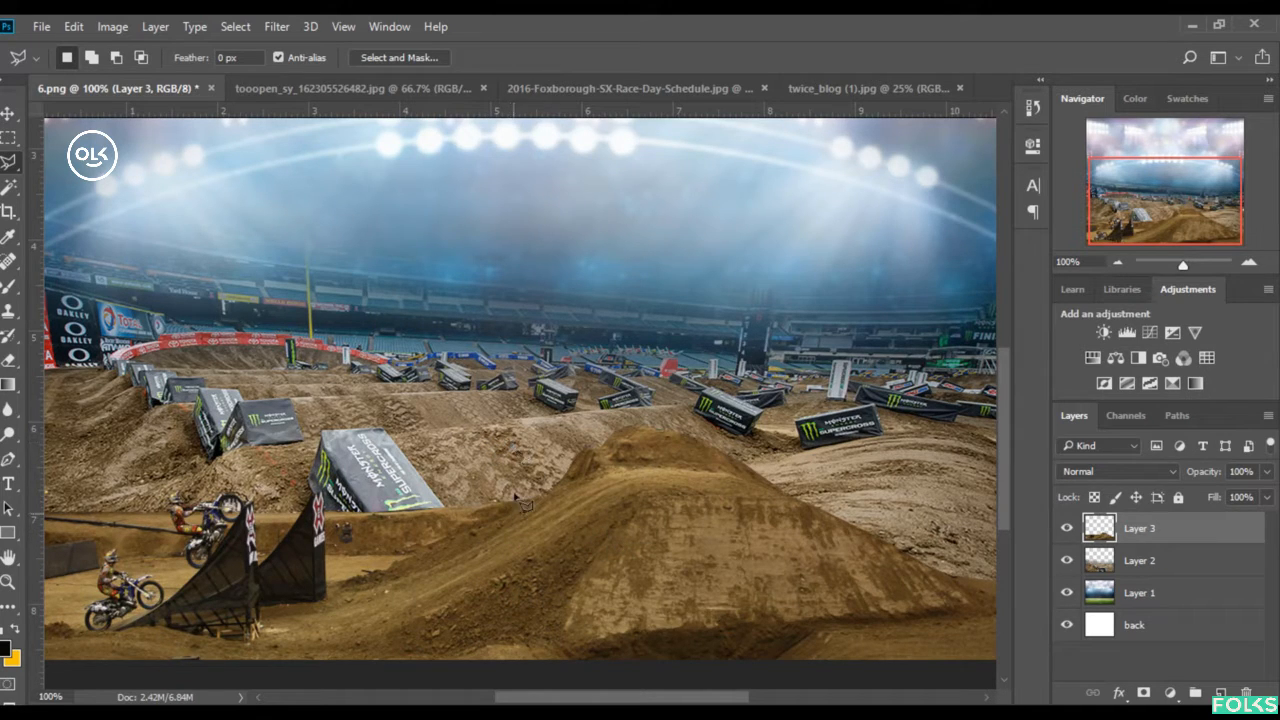
click(1068, 262)
text(75)
key(Return)
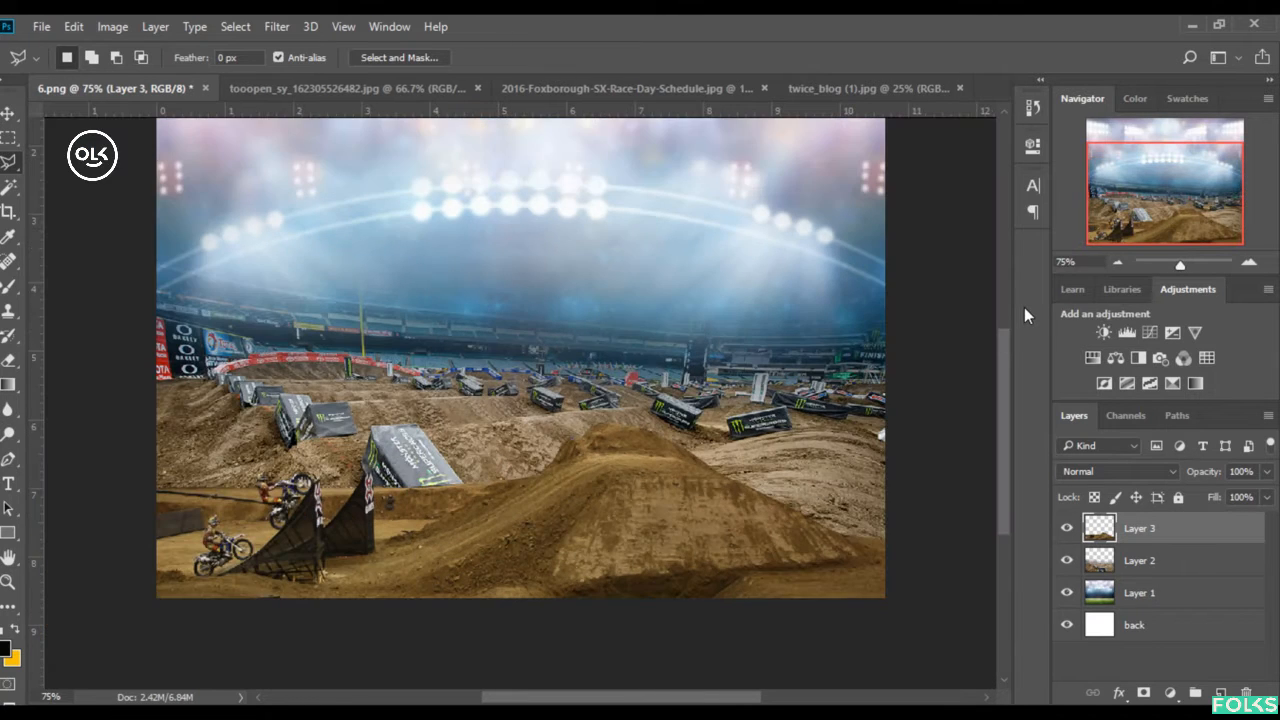
click(113, 27)
mouse_move(188, 84)
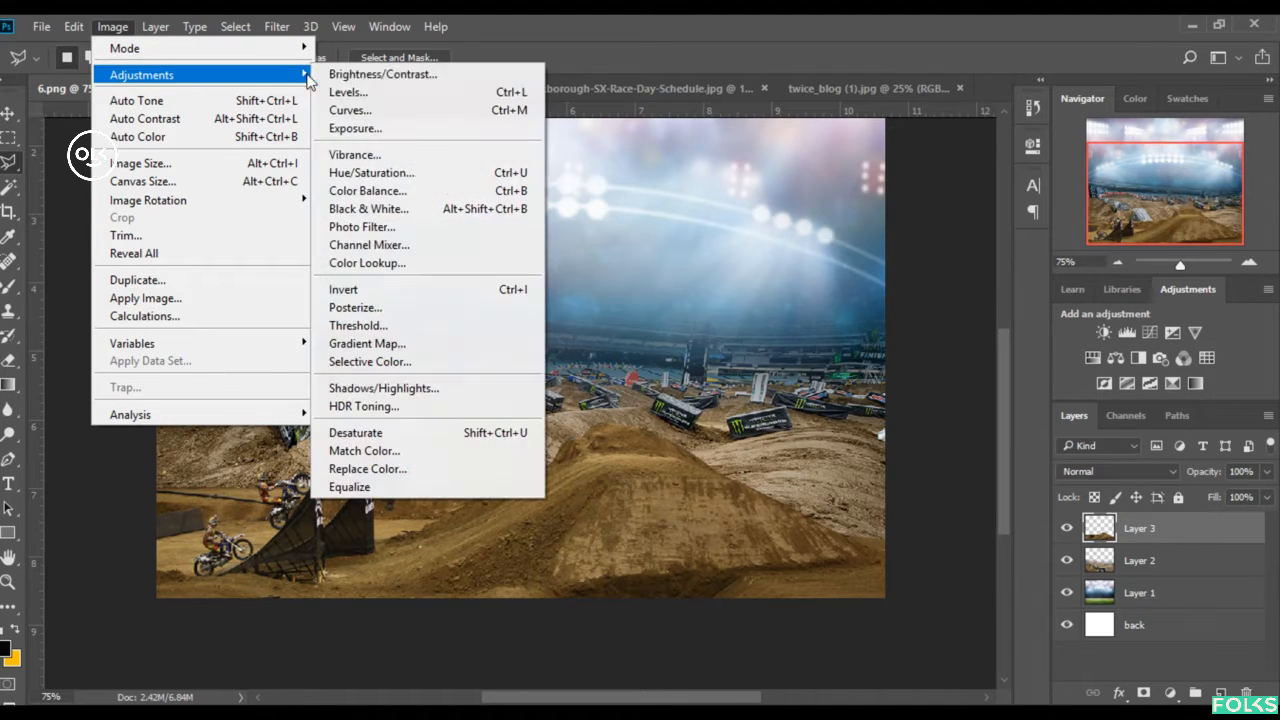
click(415, 177)
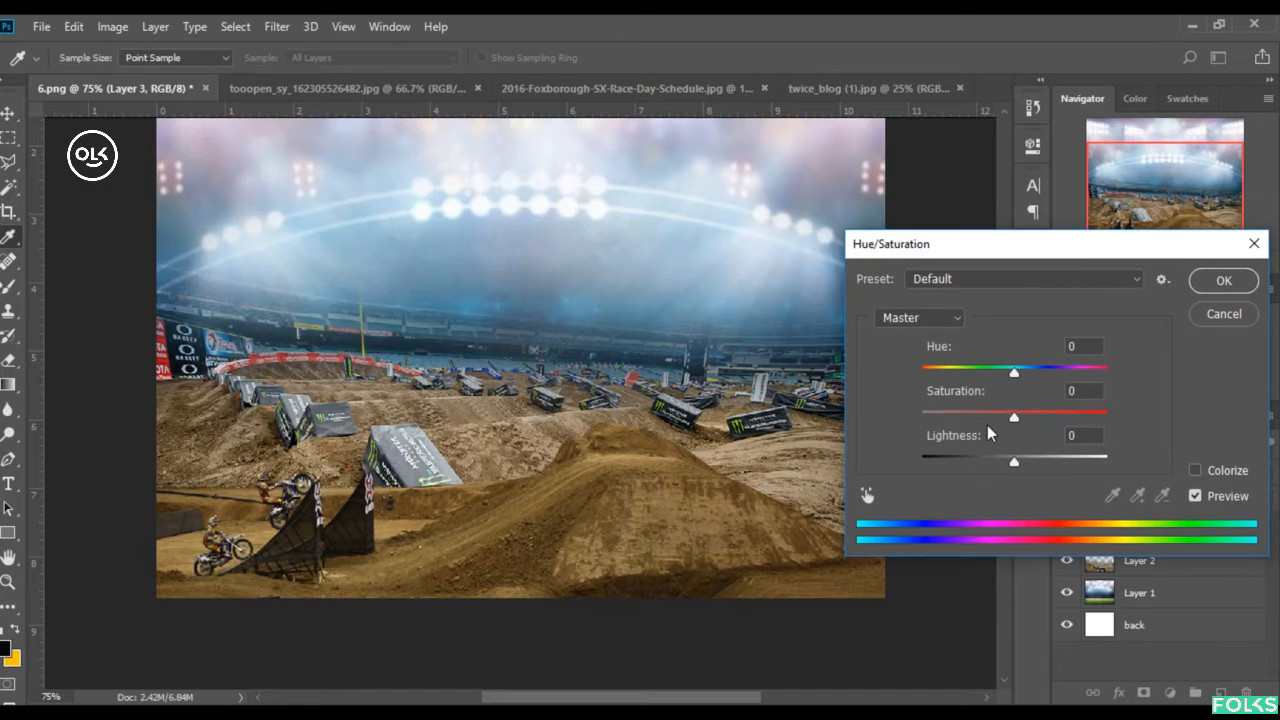
mouse_move(1013, 461)
mouse_down()
mouse_move(997, 466)
mouse_move(1019, 468)
mouse_up()
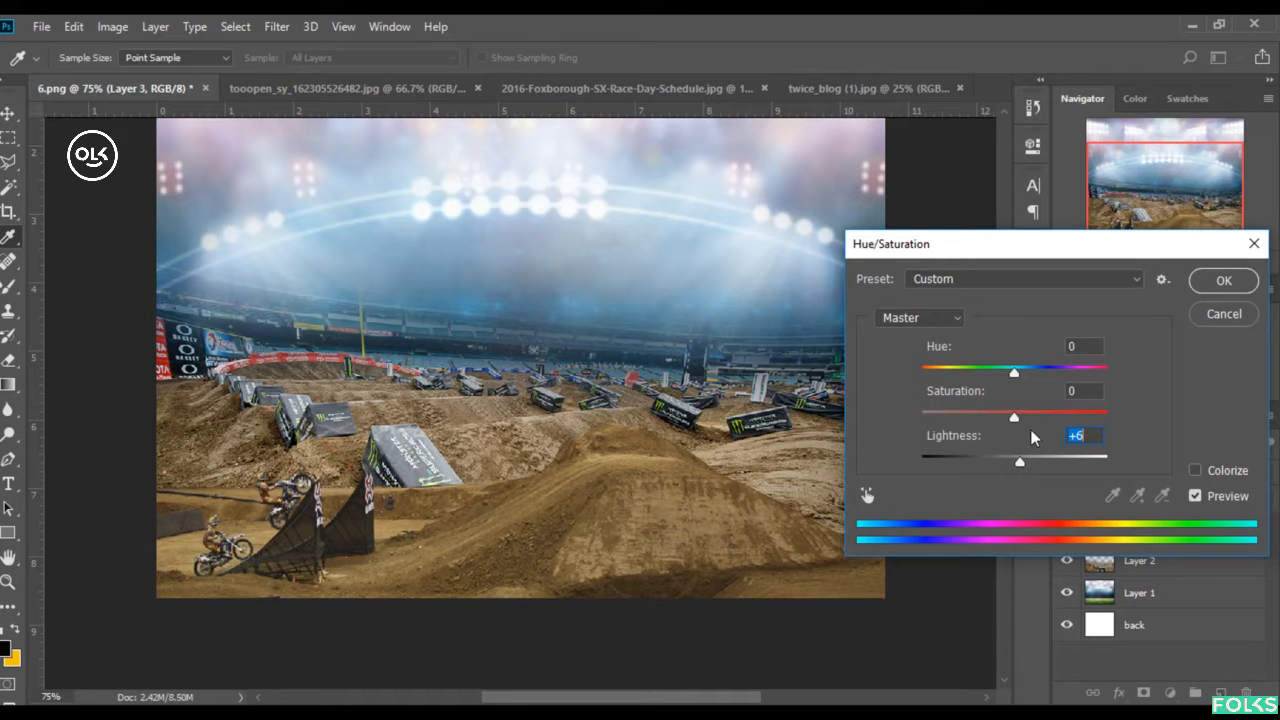
drag(1024, 460, 1004, 420)
drag(1000, 414, 996, 414)
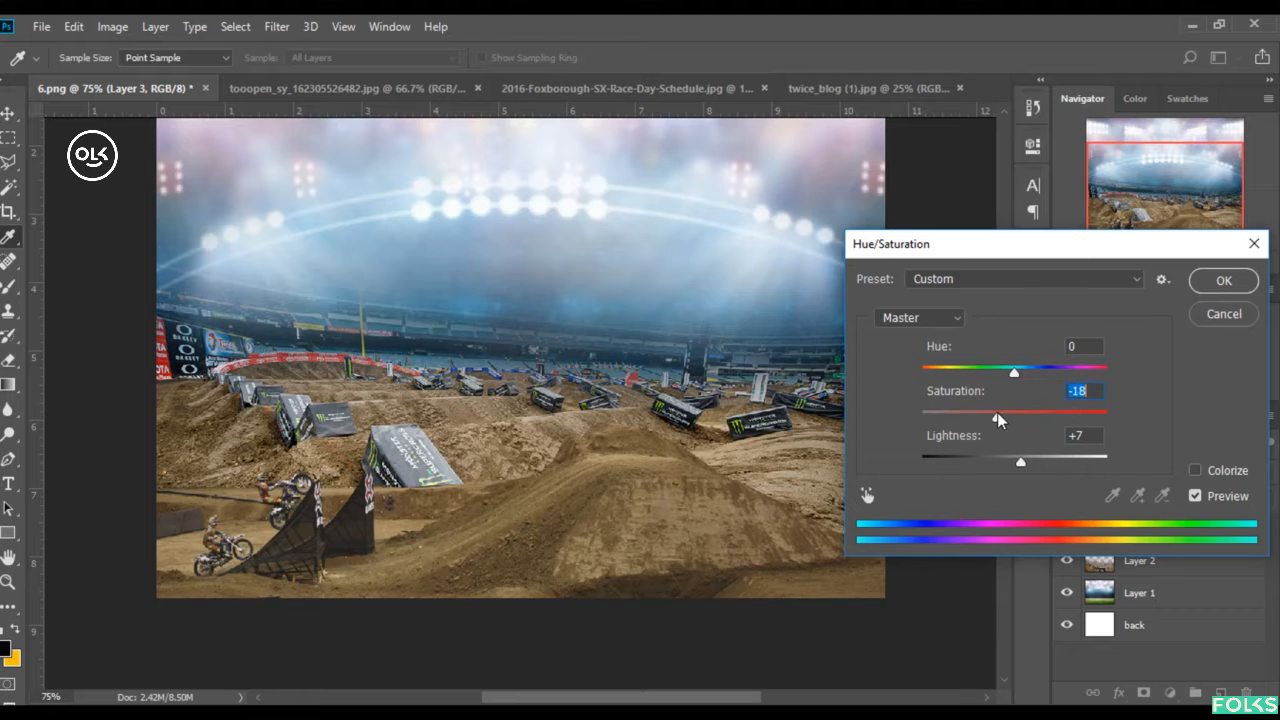
click(1228, 282)
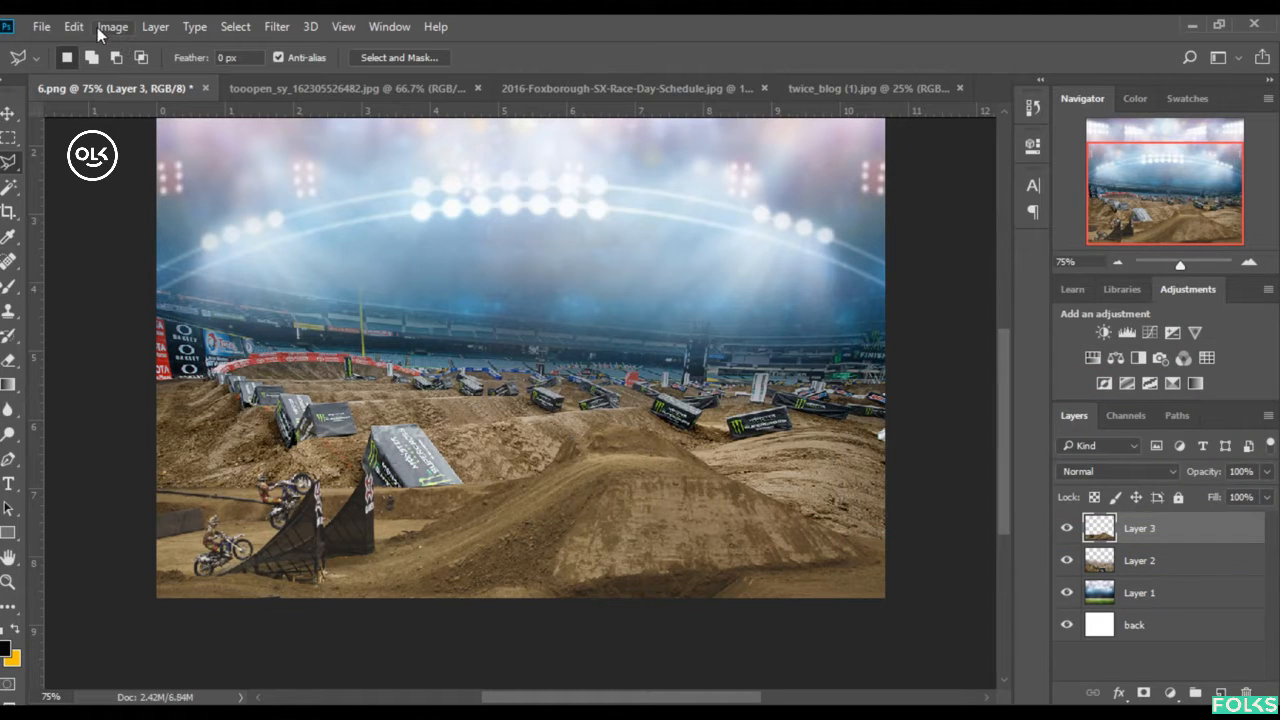
- Apply Levels to the motocross jump layer with input black point 9 and white point 246
click(110, 27)
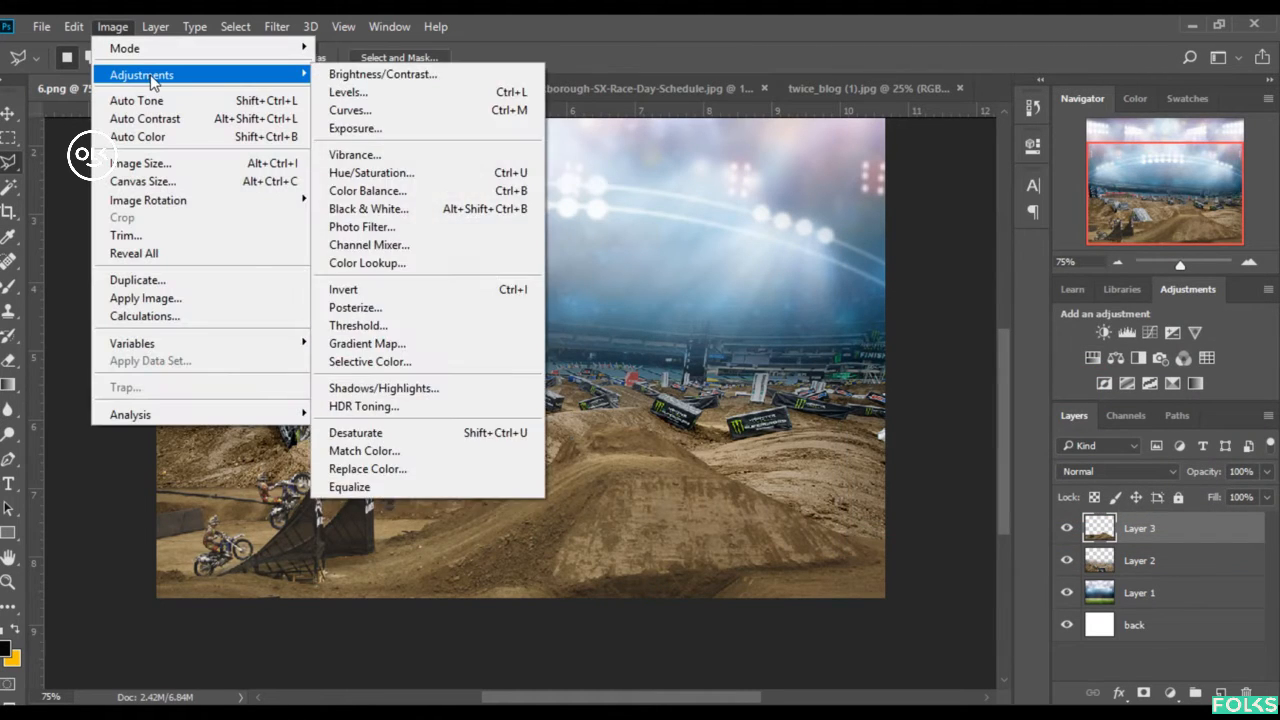
click(350, 92)
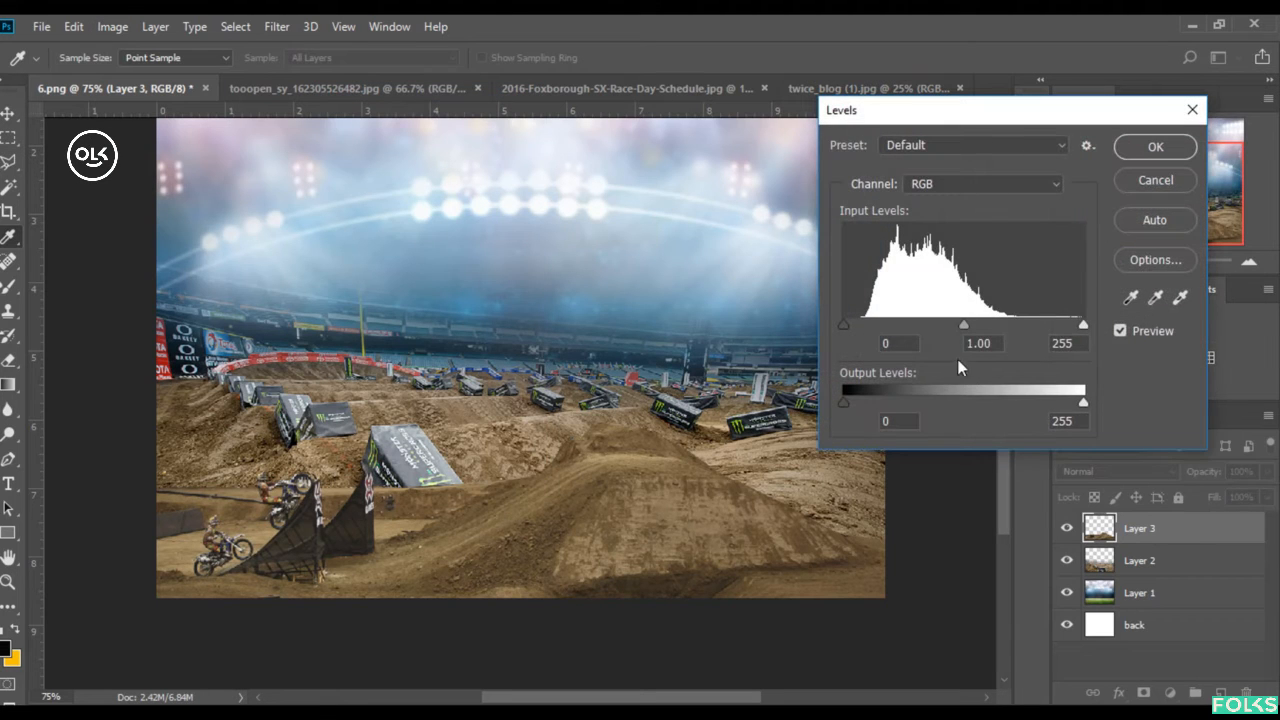
drag(846, 325, 852, 325)
drag(1077, 323, 1075, 325)
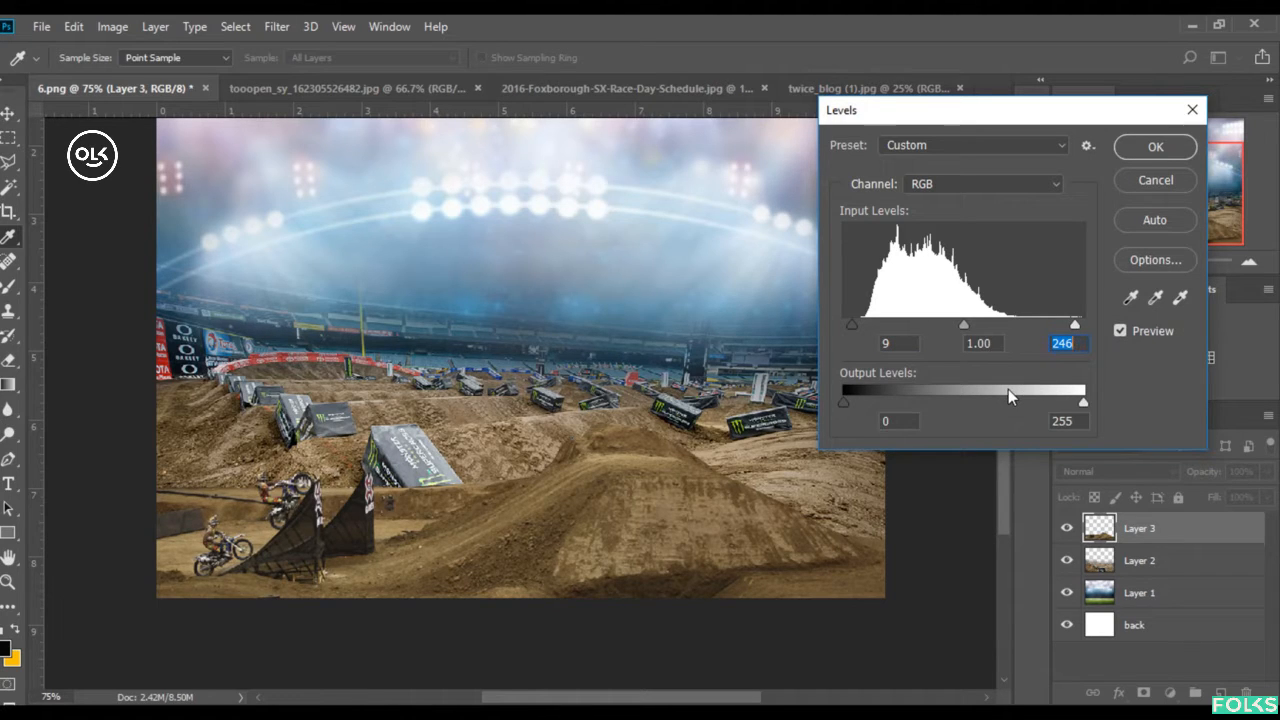
click(1152, 147)
scroll(629, 391, up, 3)
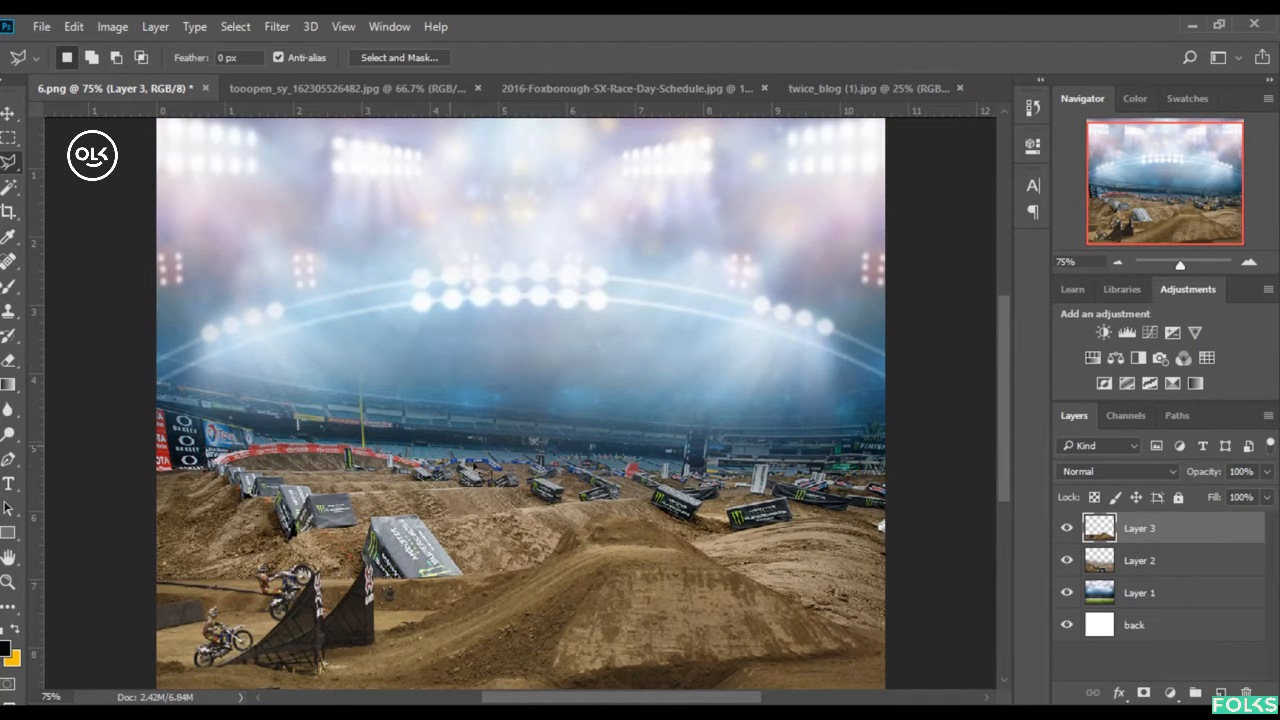
scroll(598, 437, up, 1)
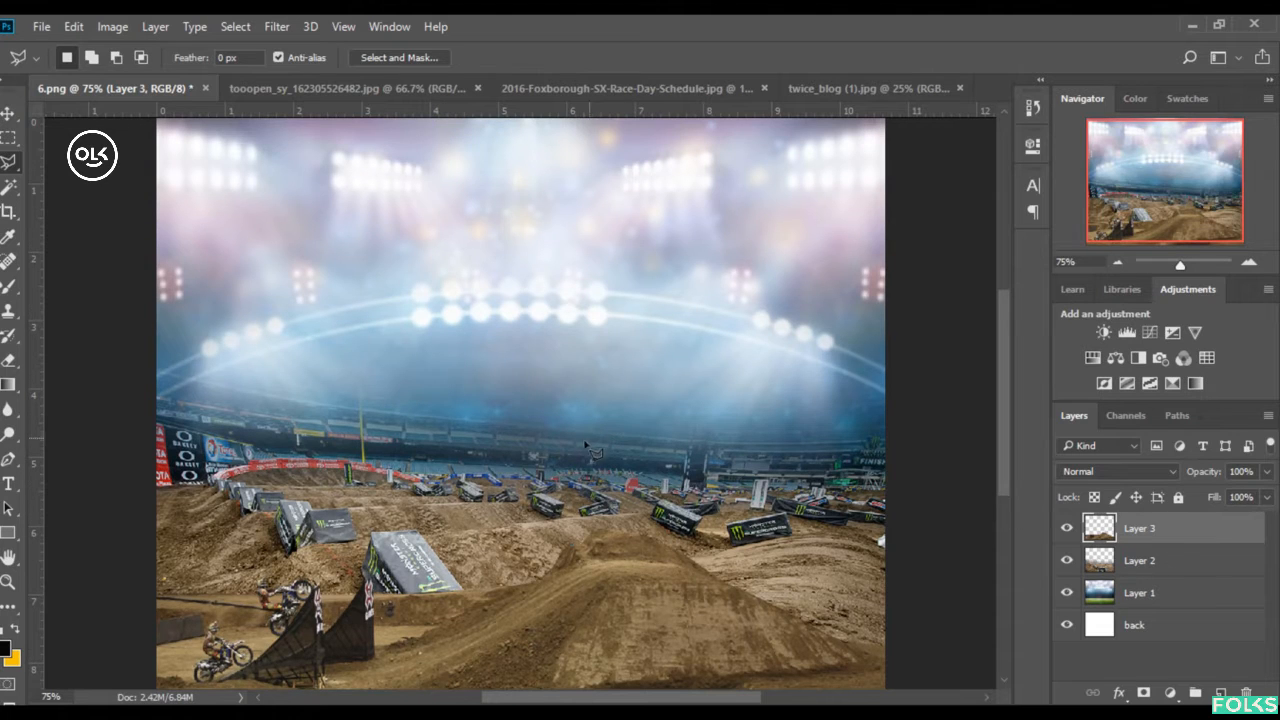
scroll(555, 460, down, 2)
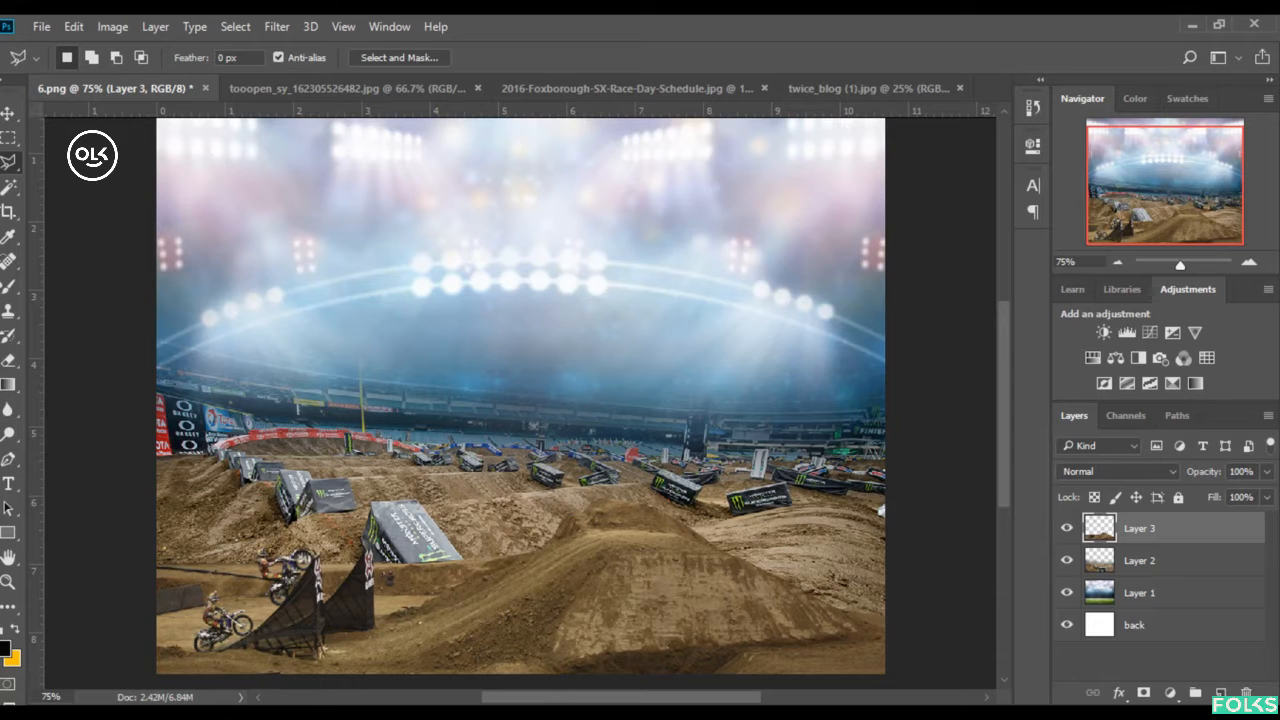
- Switch to File Explorer and open the cut-out rider image motoCrossJump2 (1) from folder 6 in Adobe Photoshop CC 2018
click(182, 714)
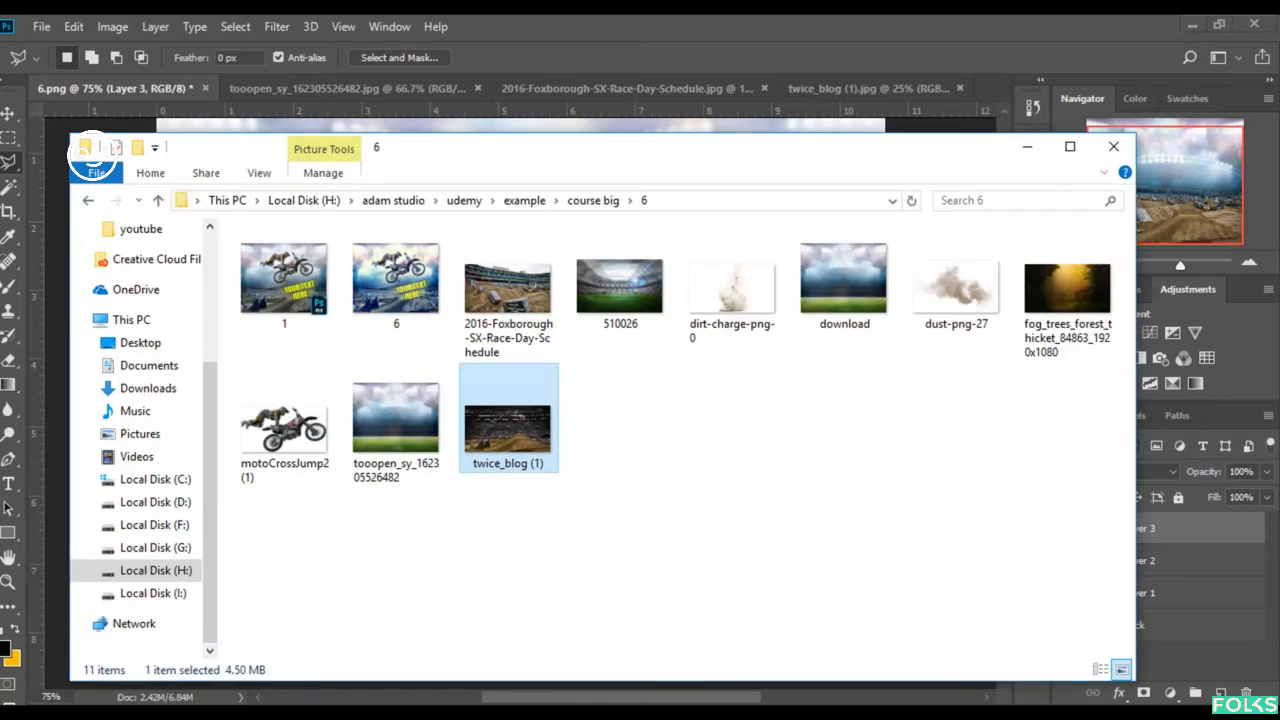
double_click(283, 430)
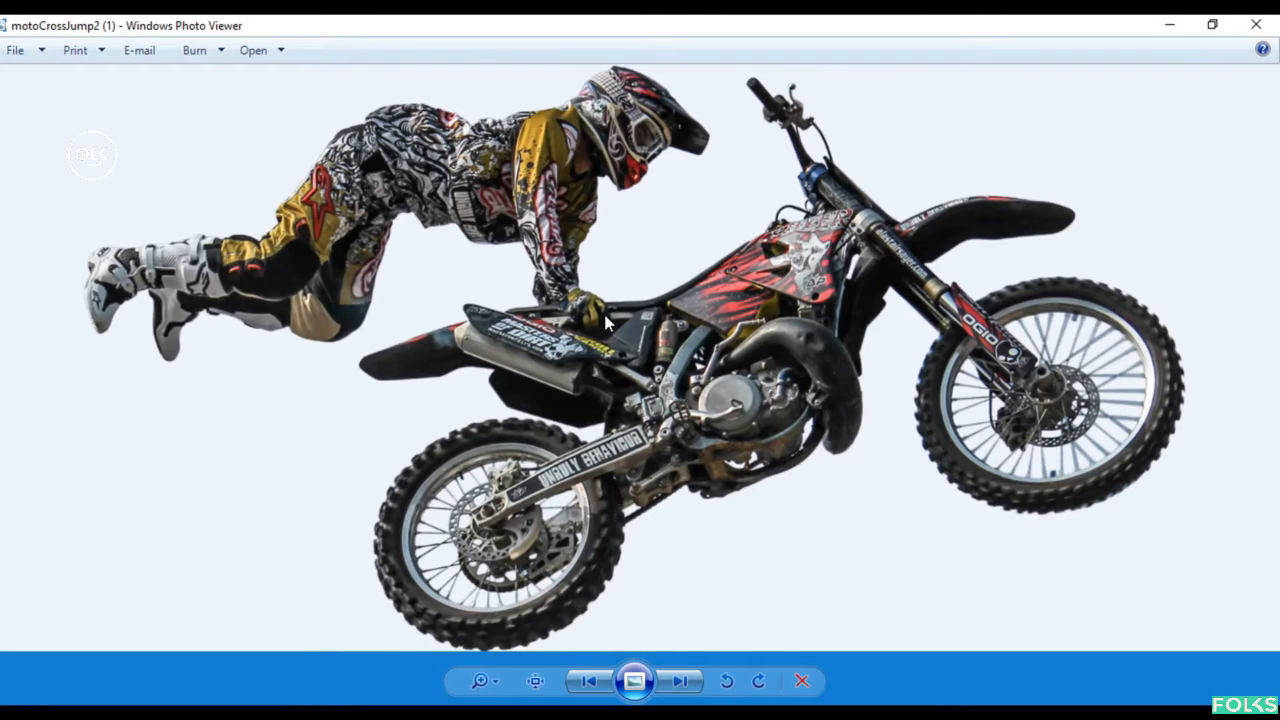
right_click(606, 322)
mouse_move(712, 325)
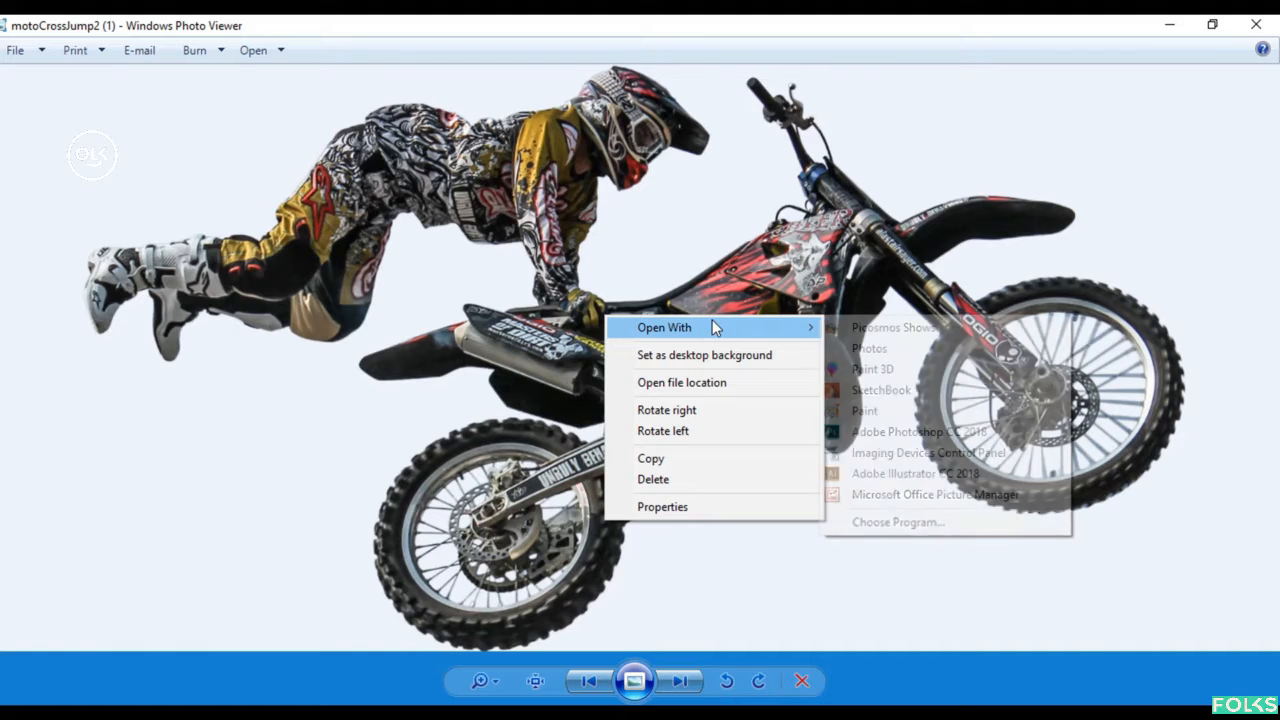
click(888, 432)
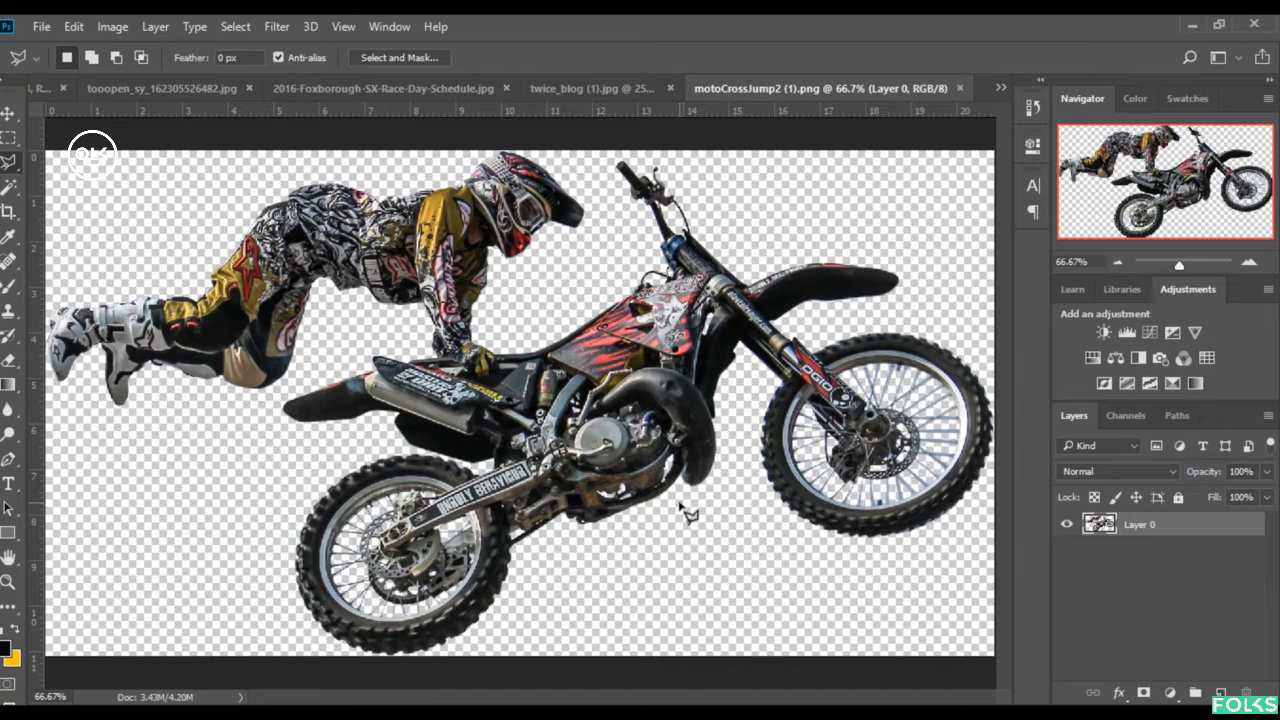
- Close the twice_blog (1).jpg and 2016-Foxborough-SX-Race-Day-Schedule.jpg documents, keeping the rider image open
click(7, 114)
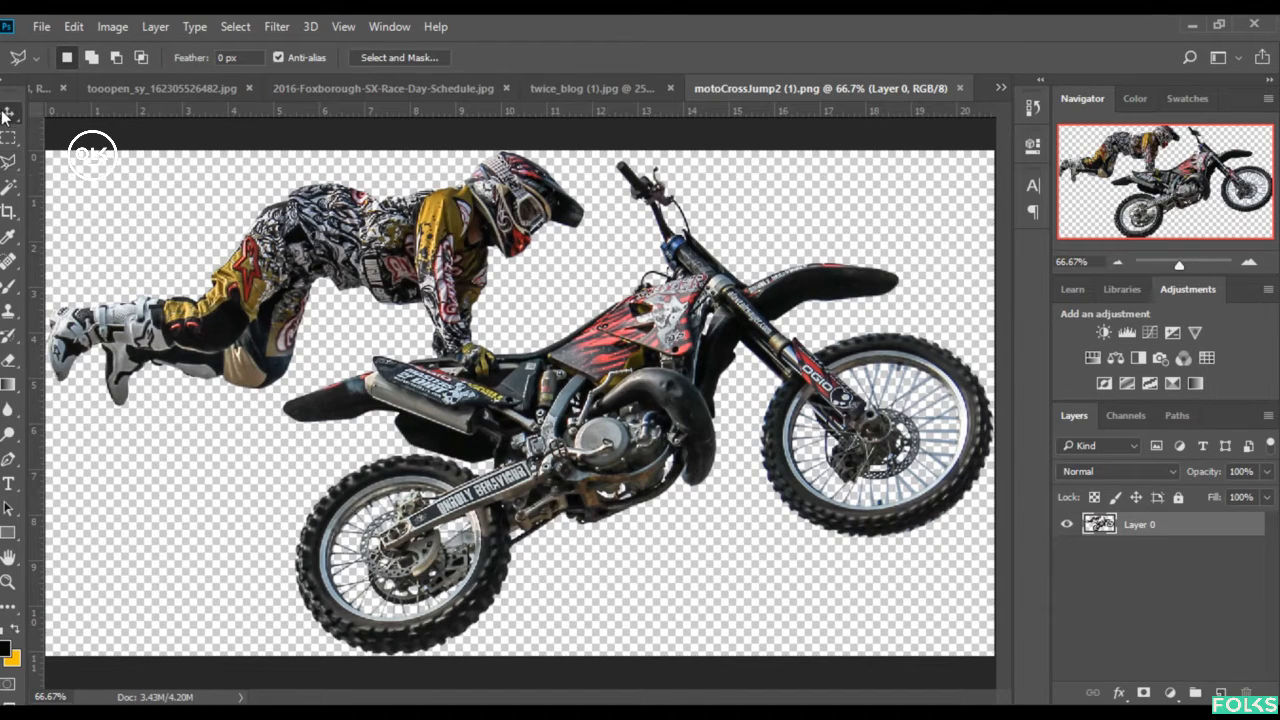
click(670, 88)
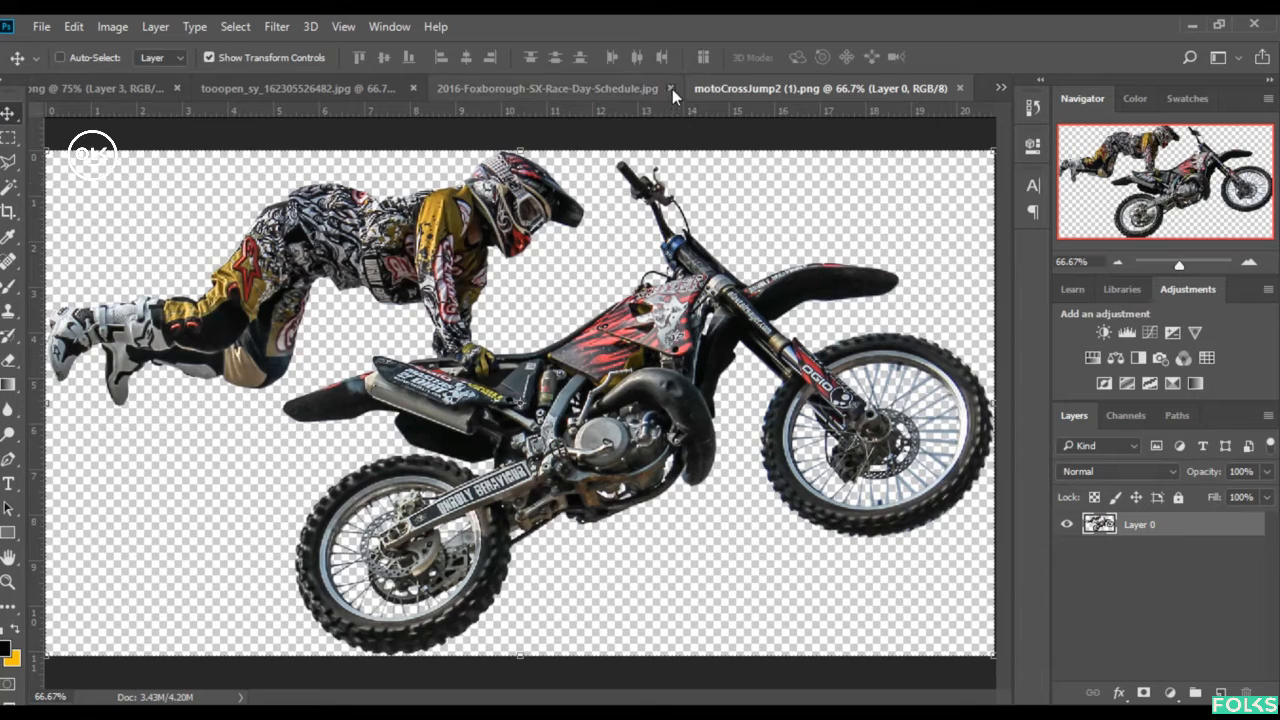
click(669, 88)
- Copy the rider and bike into 6.png as the uppermost layer, shifted so the layer's upper corner lies within the canvas
drag(370, 190, 522, 356)
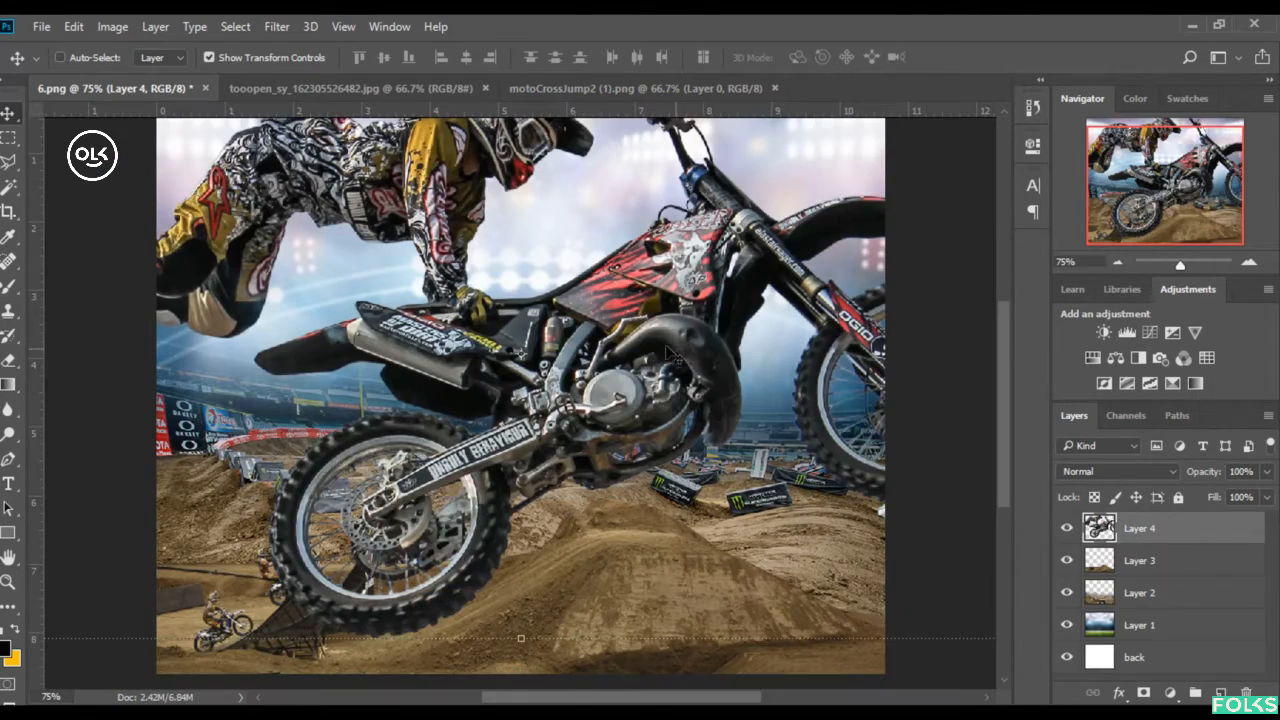
scroll(672, 350, up, 3)
drag(670, 318, 566, 354)
drag(585, 295, 573, 297)
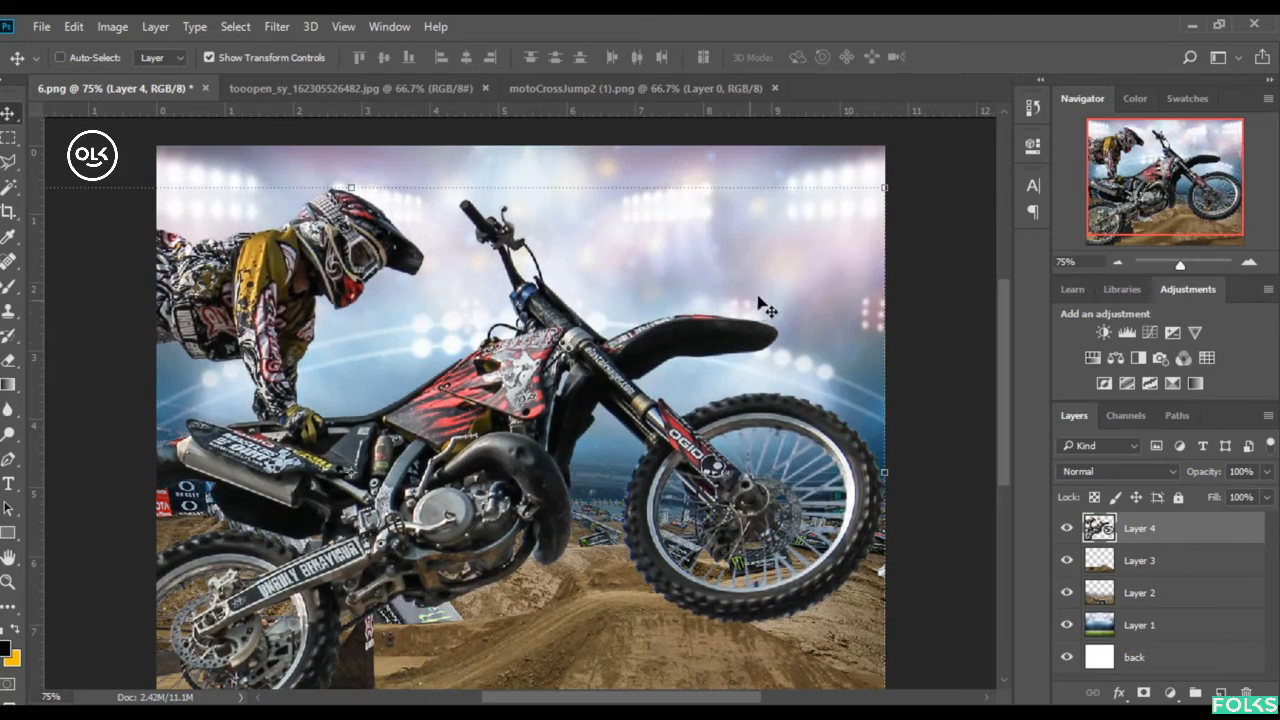
- Free-transform the rider layer to about 39% width and 49% height and place it in the air above the dirt ramp
key(ctrl+t)
drag(880, 190, 398, 393)
drag(305, 480, 720, 267)
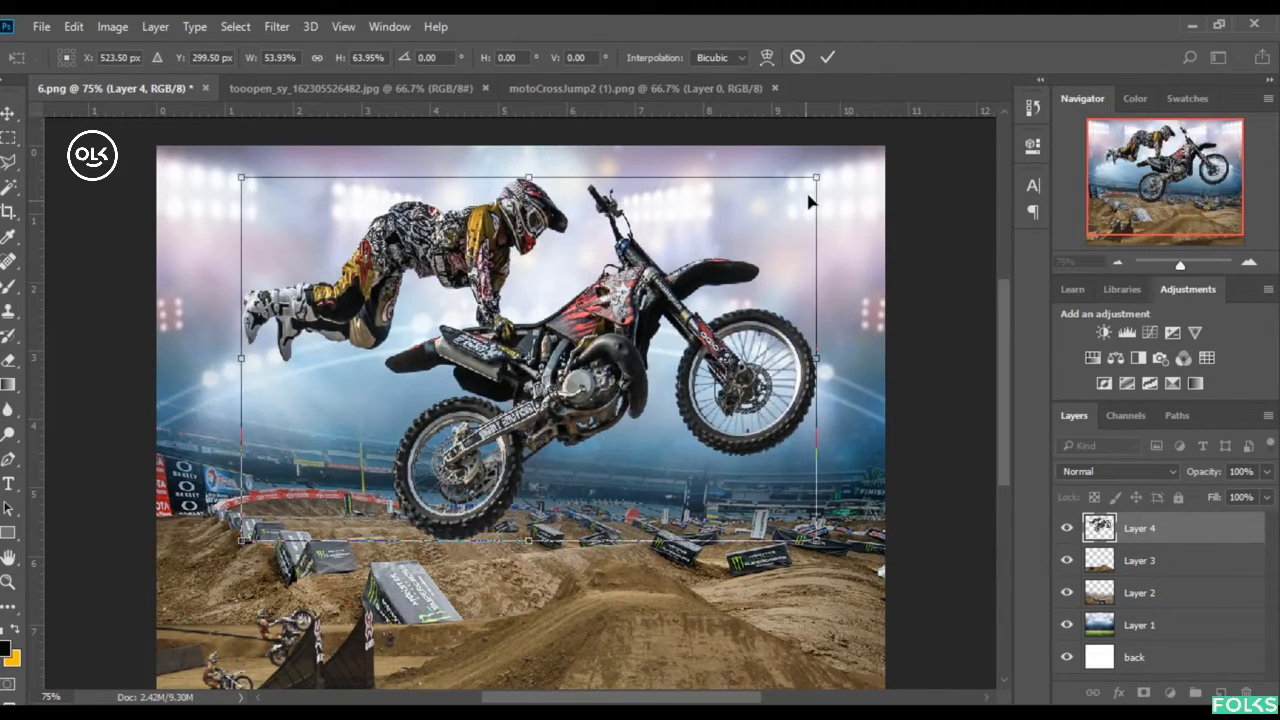
drag(816, 179, 656, 262)
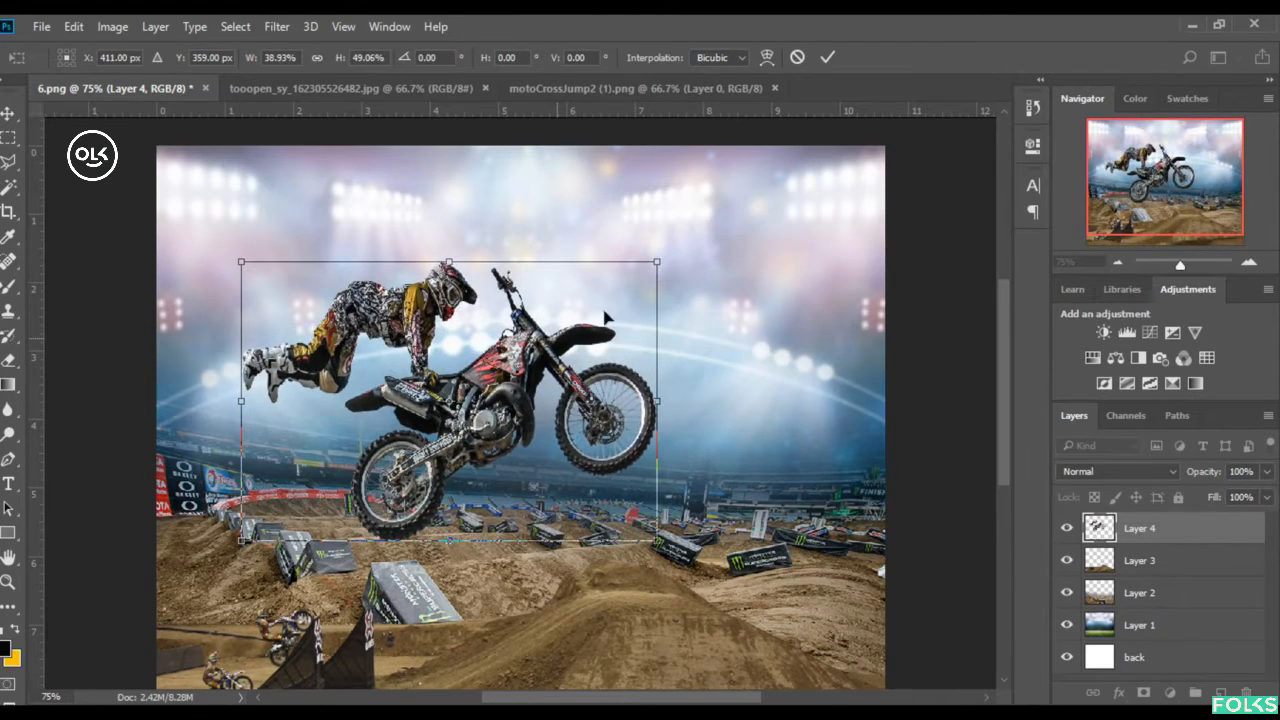
drag(604, 317, 650, 250)
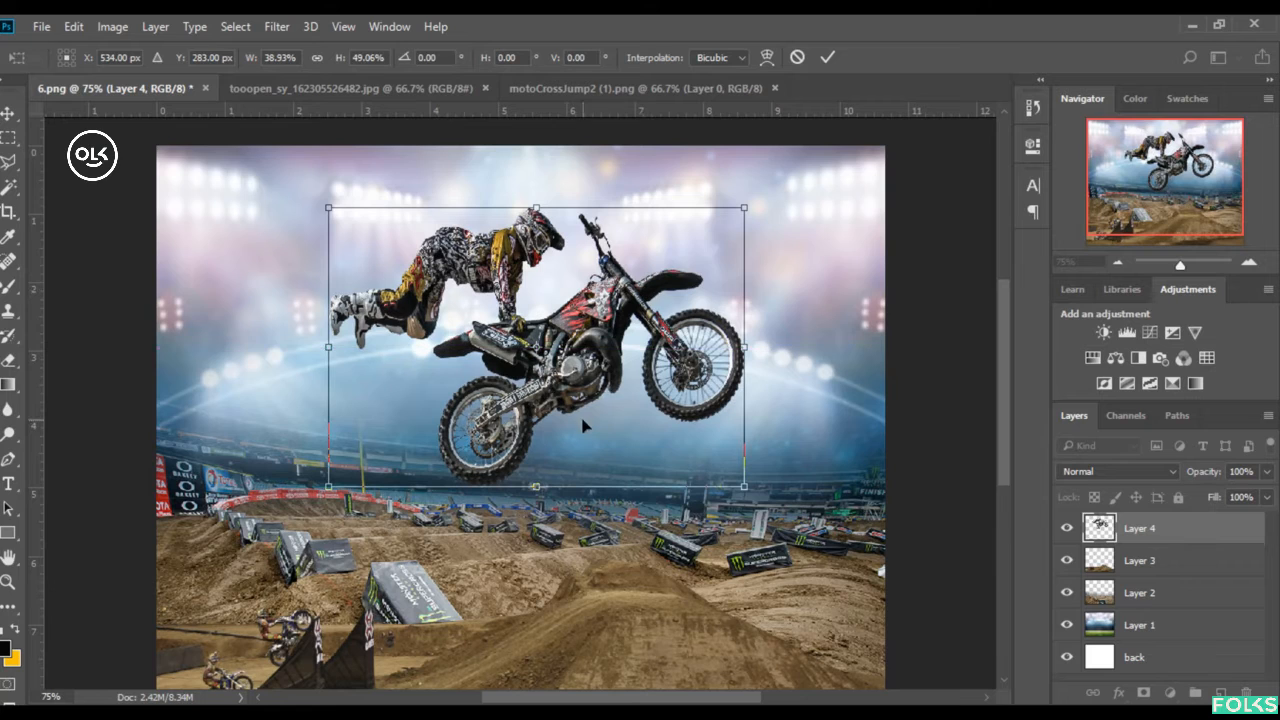
- Reduce the rider layer to about 35.7% width and 45.6% height, shift it slightly toward the canvas's right side and apply the transform
scroll(583, 425, down, 2)
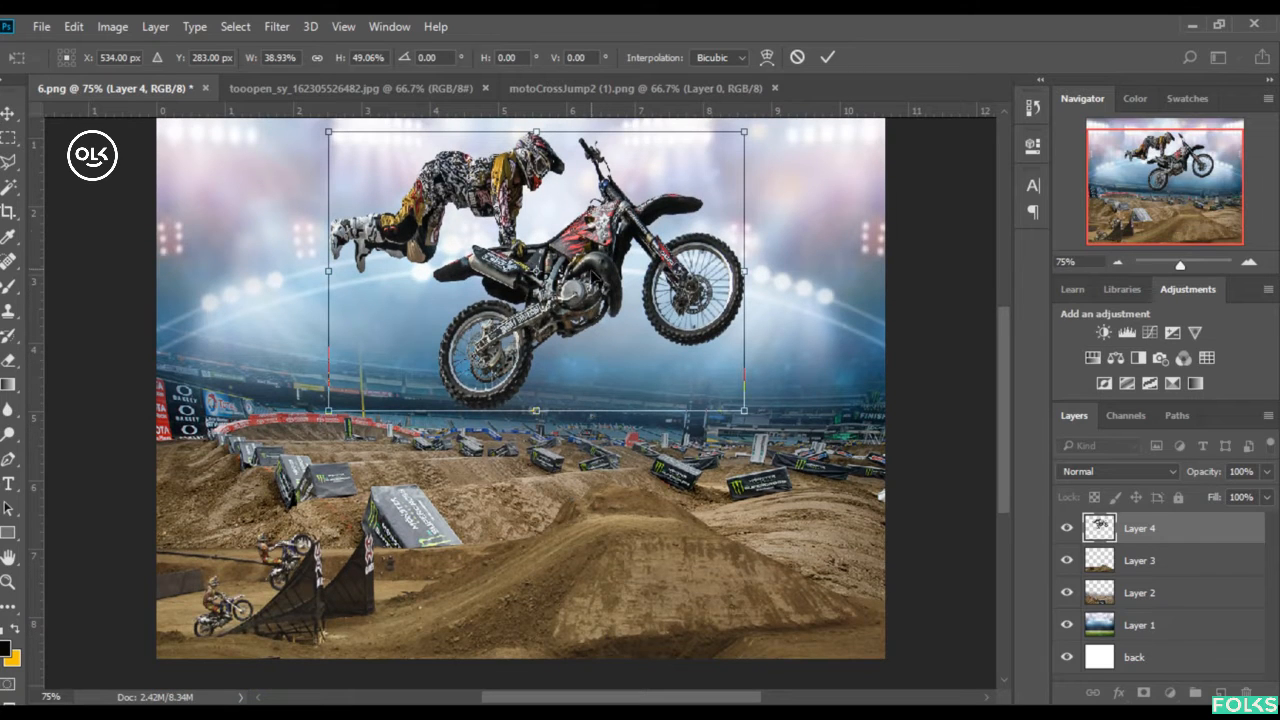
scroll(594, 274, up, 2)
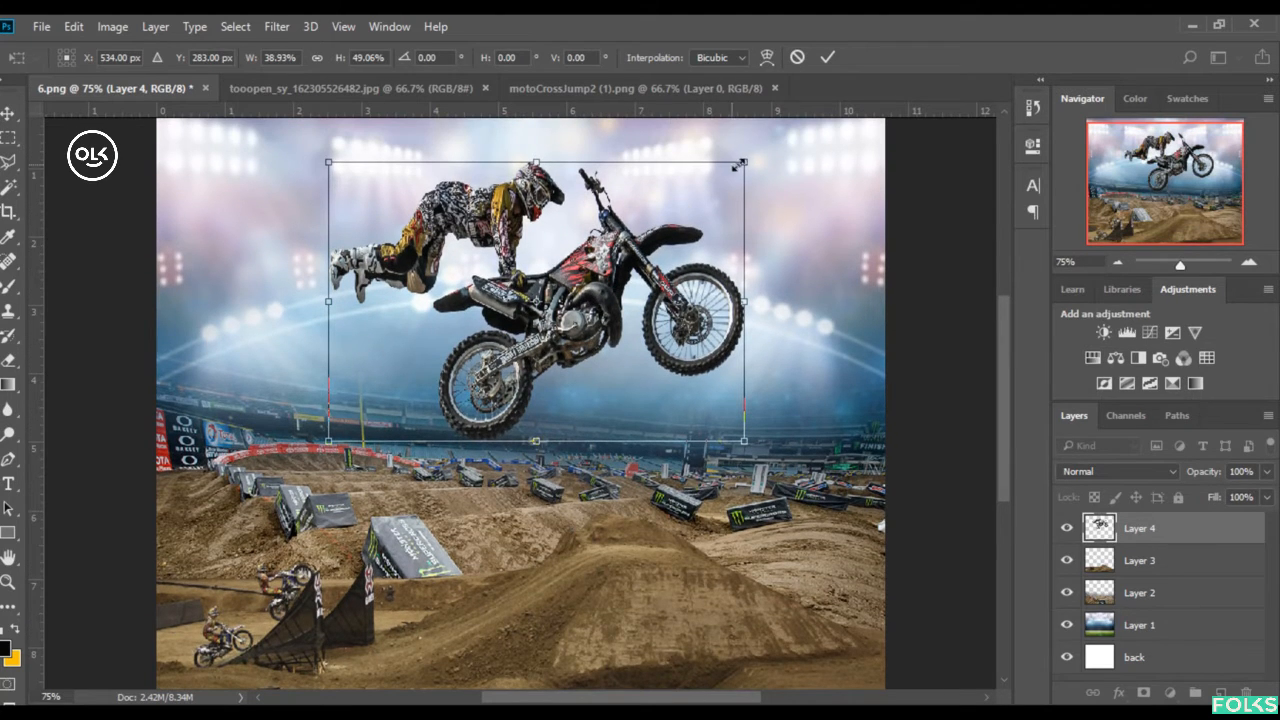
drag(740, 163, 713, 183)
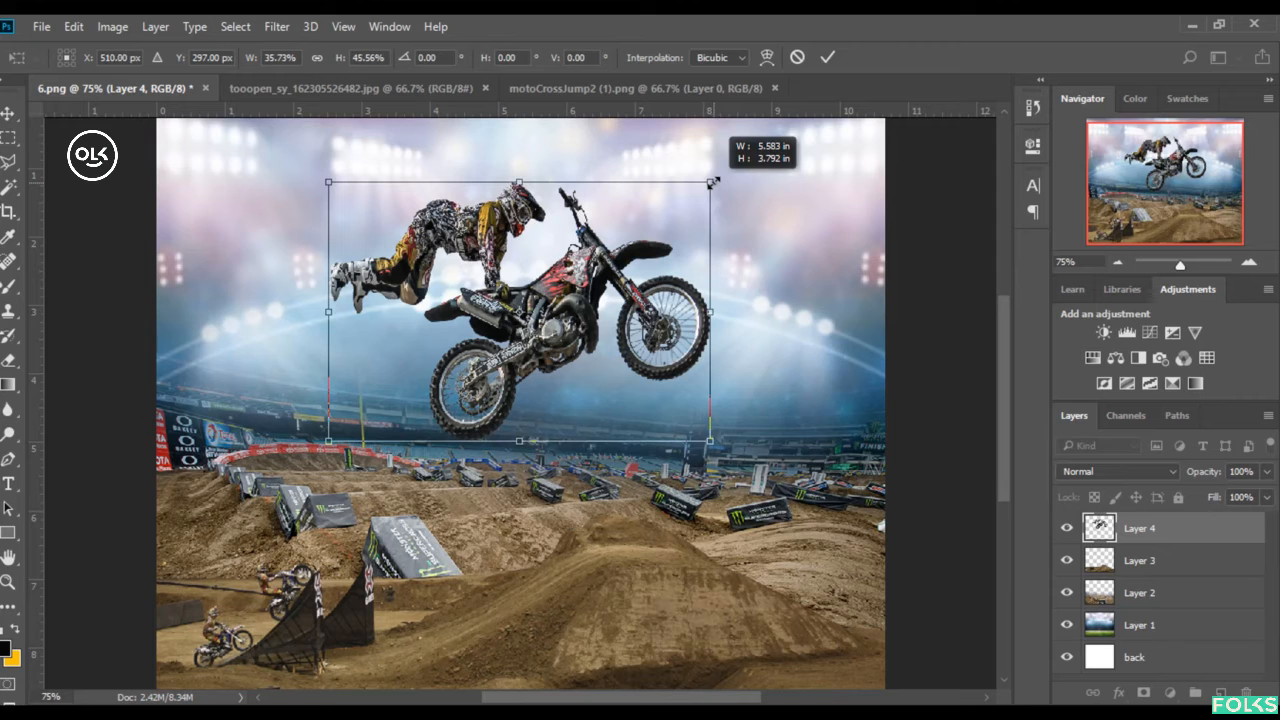
drag(600, 278, 629, 285)
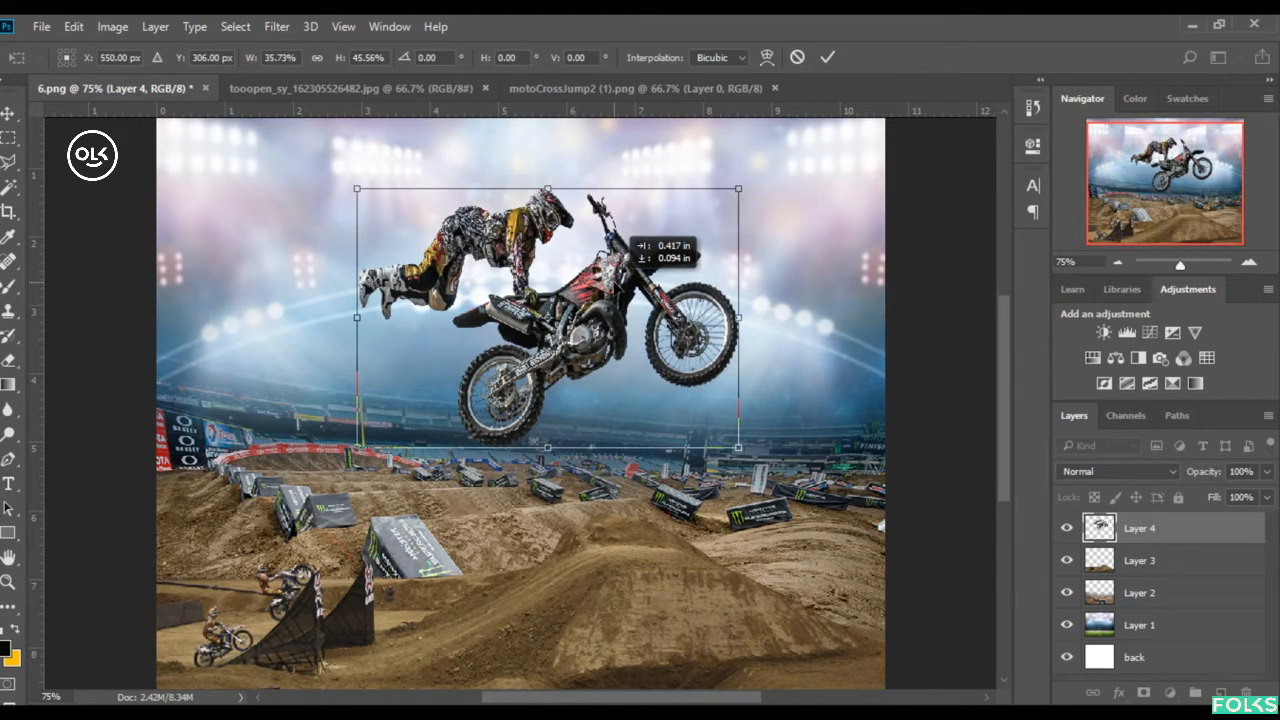
click(828, 57)
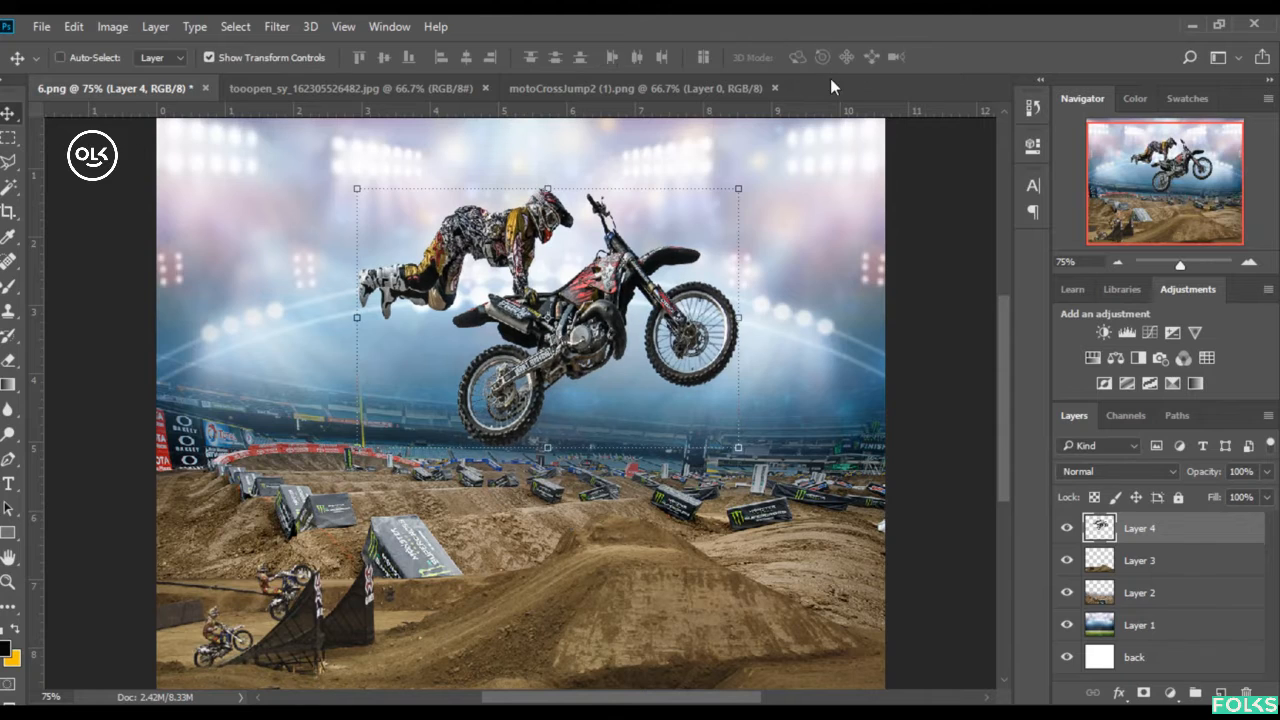
- Turn off the transform controls and check the rider's placement against the stadium lights, track and ramp
click(265, 58)
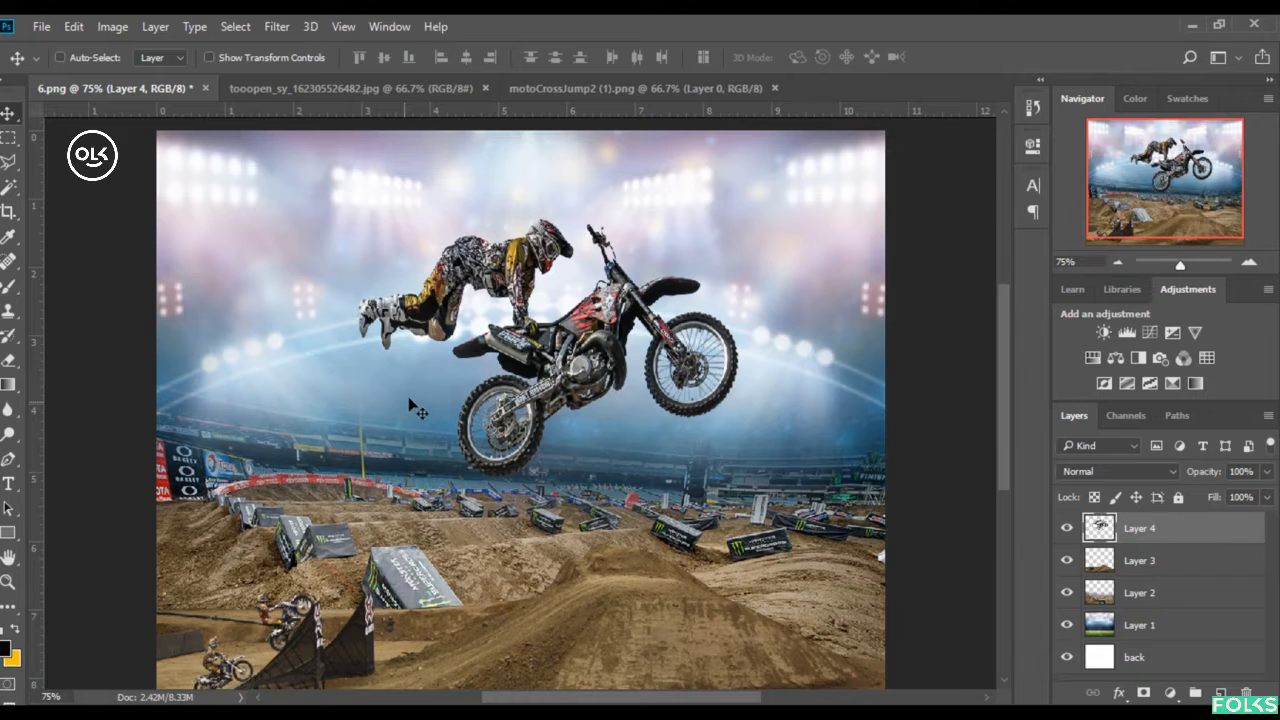
scroll(410, 392, down, 1)
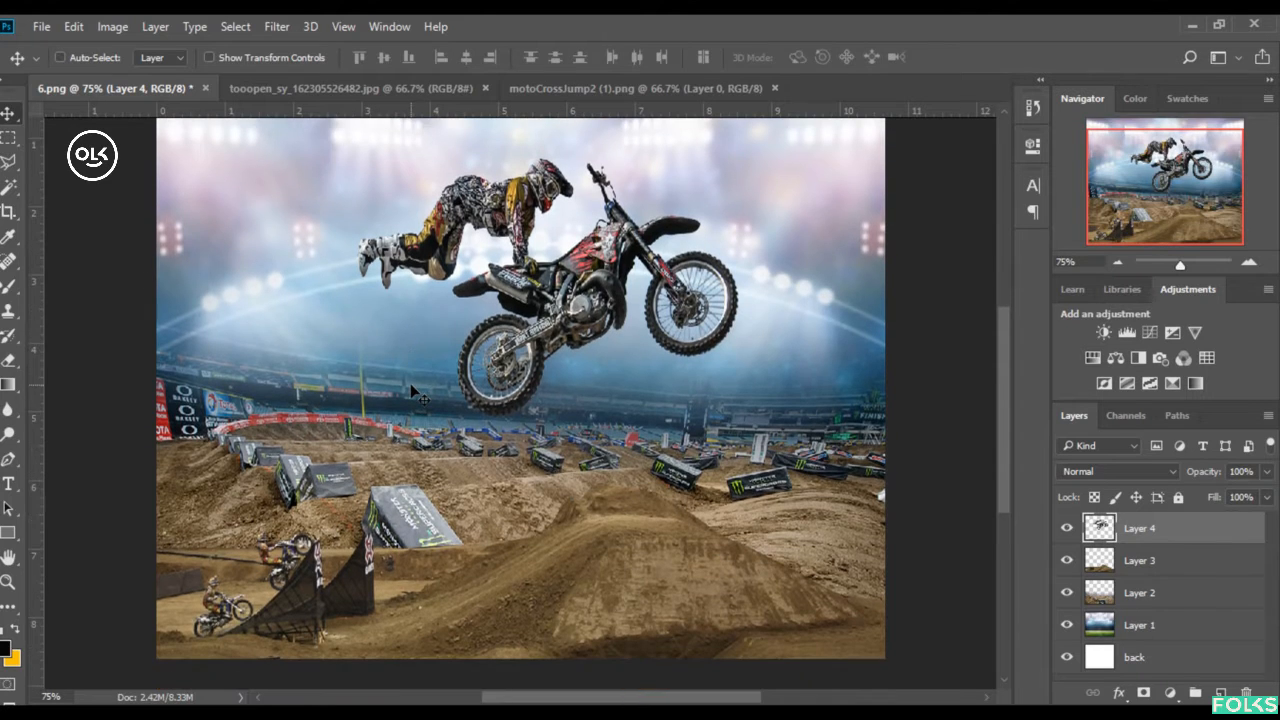
scroll(431, 410, down, 1)
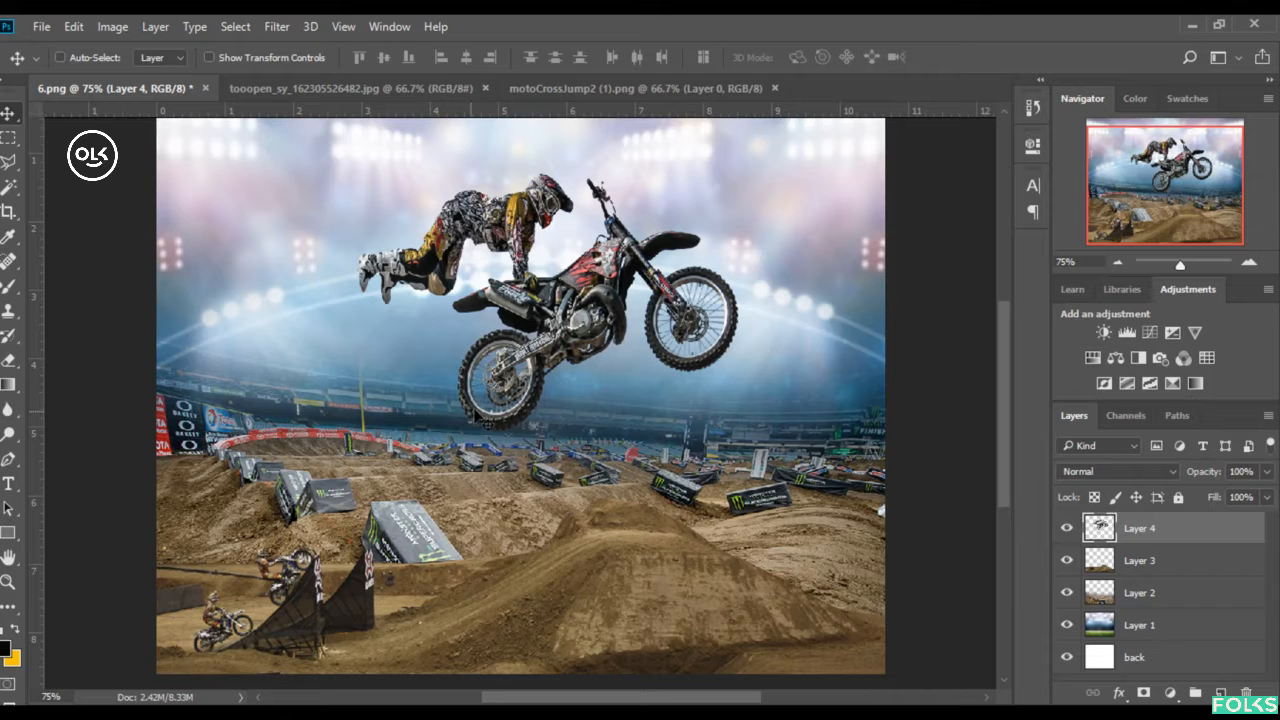
scroll(652, 403, up, 2)
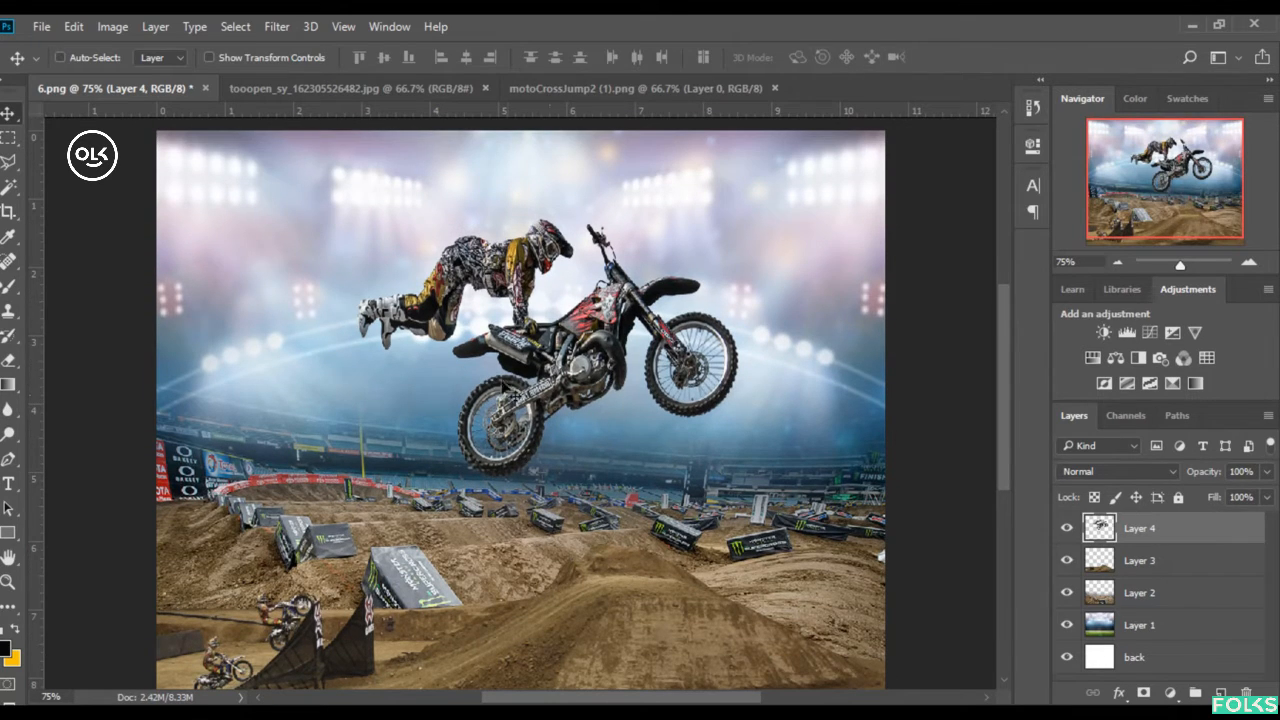
scroll(580, 365, down, 2)
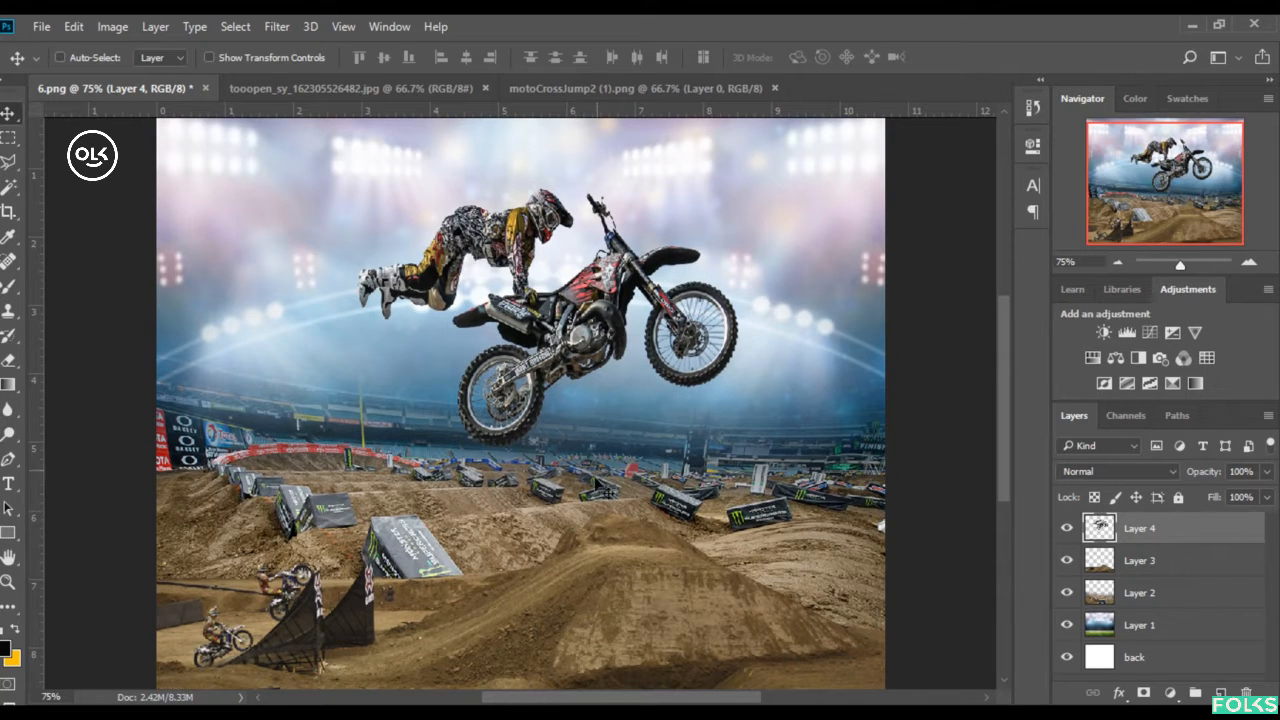
- Add centred 48 pt horizontal text reading "YOUR TEXT" and "HERE" on two lines beneath the bike, above the dirt ramp
click(8, 484)
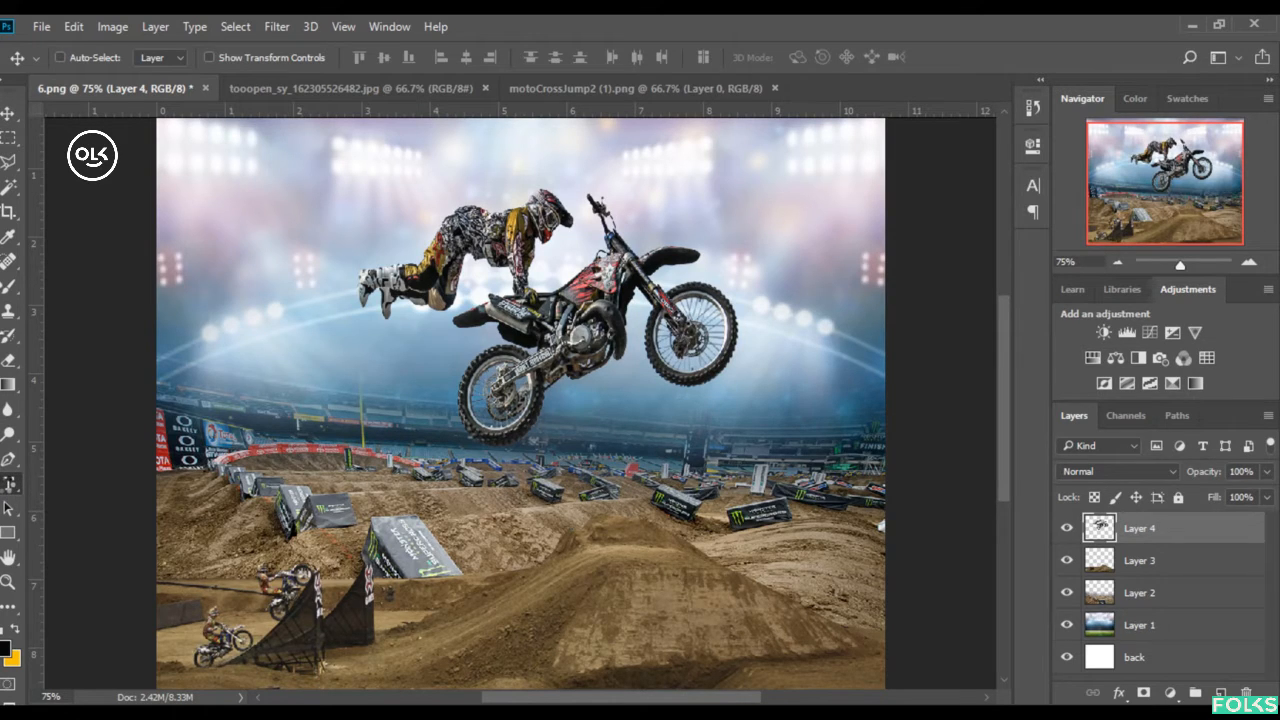
click(8, 484)
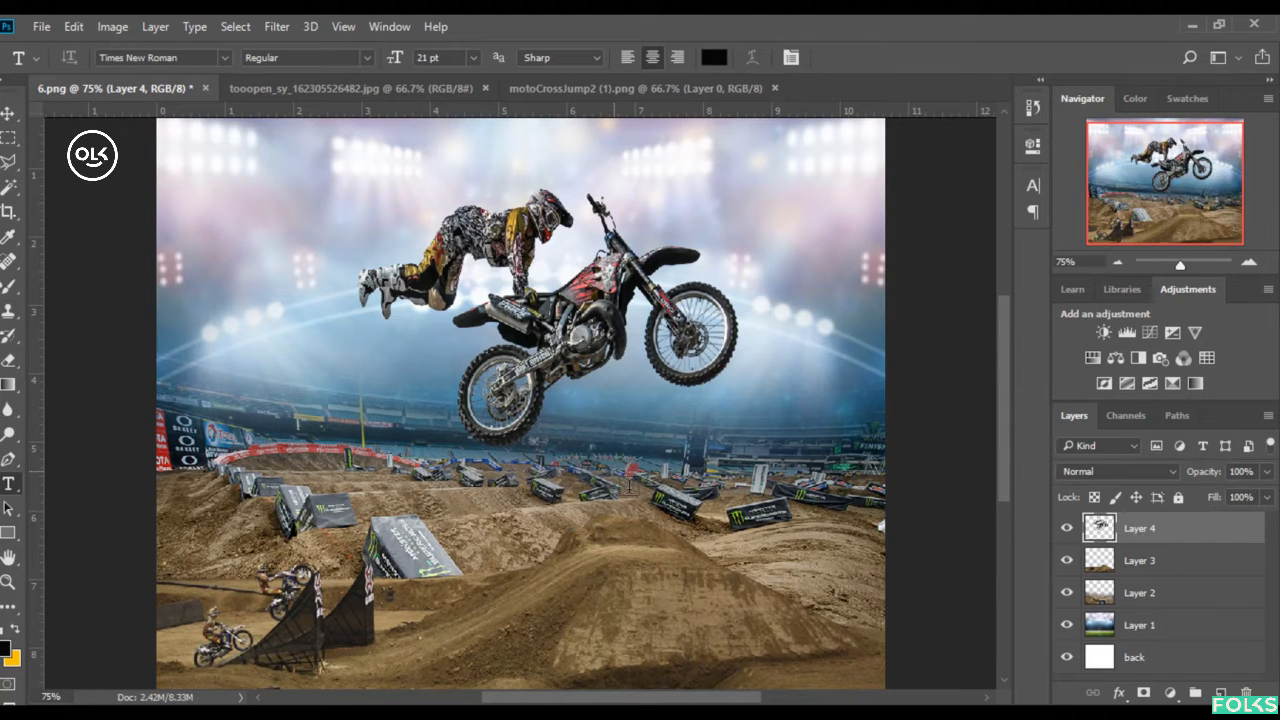
click(625, 435)
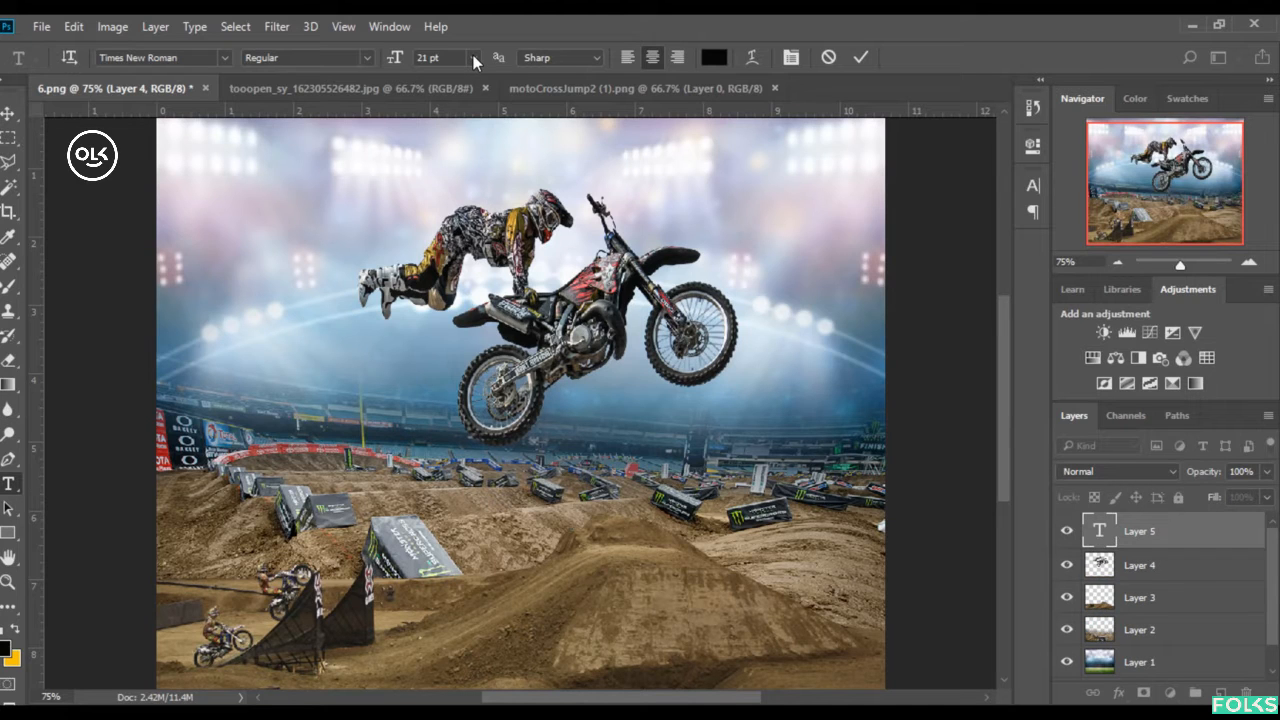
click(473, 57)
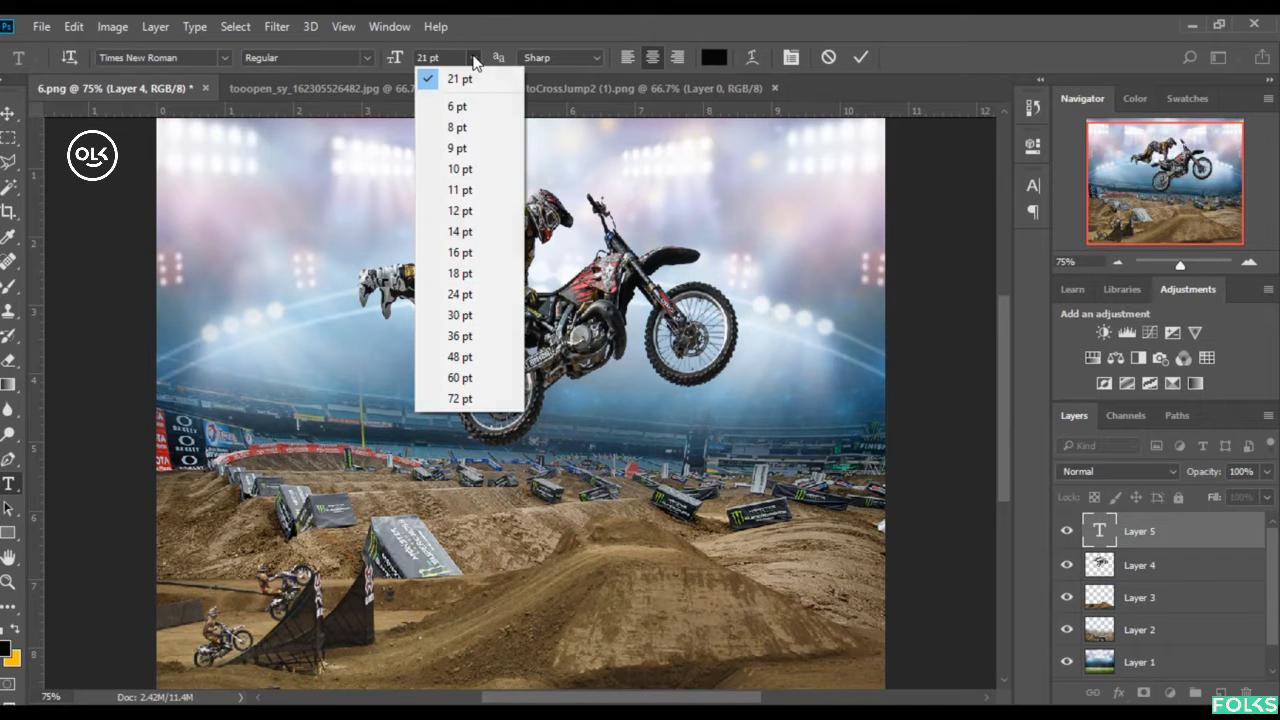
click(463, 356)
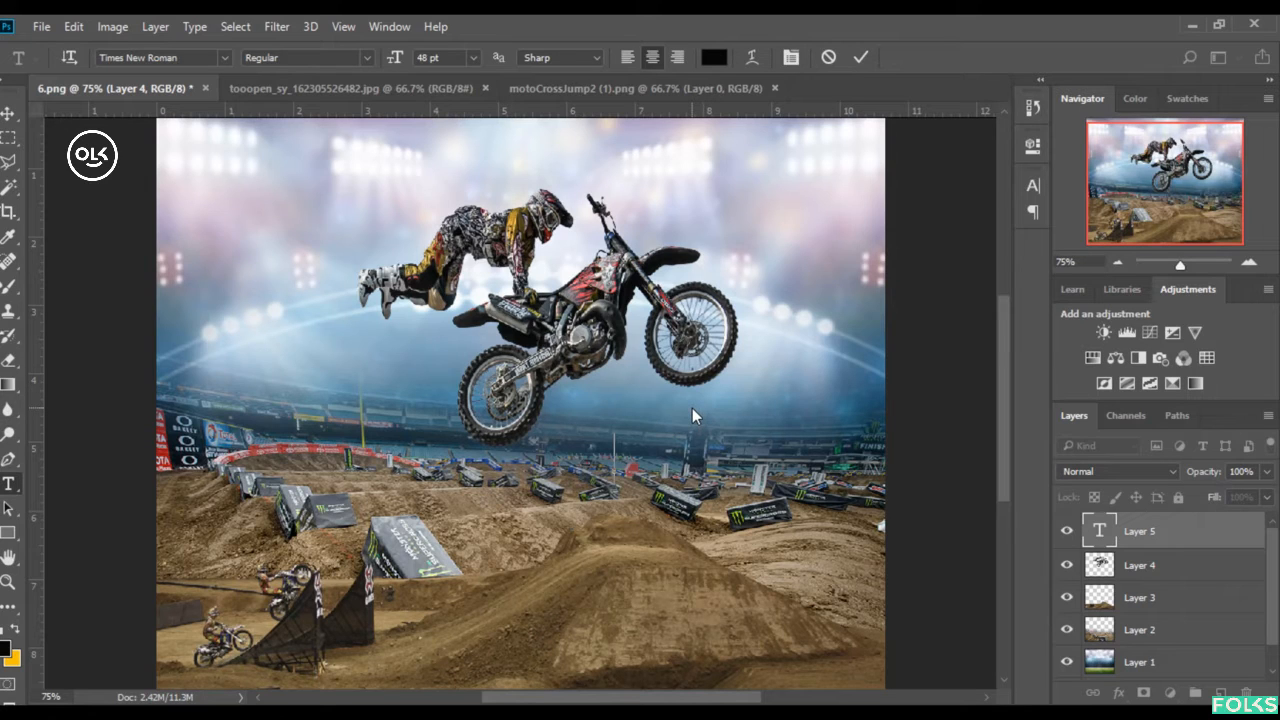
text(YOUR)
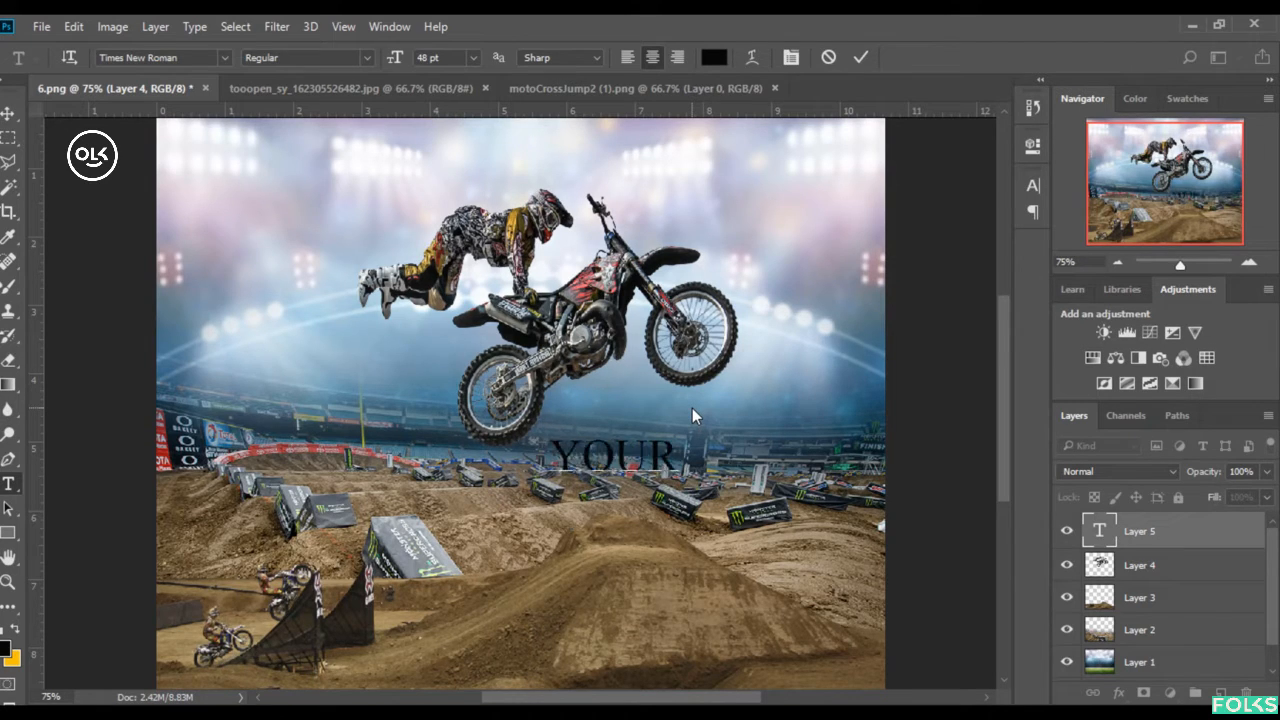
text( TEXT)
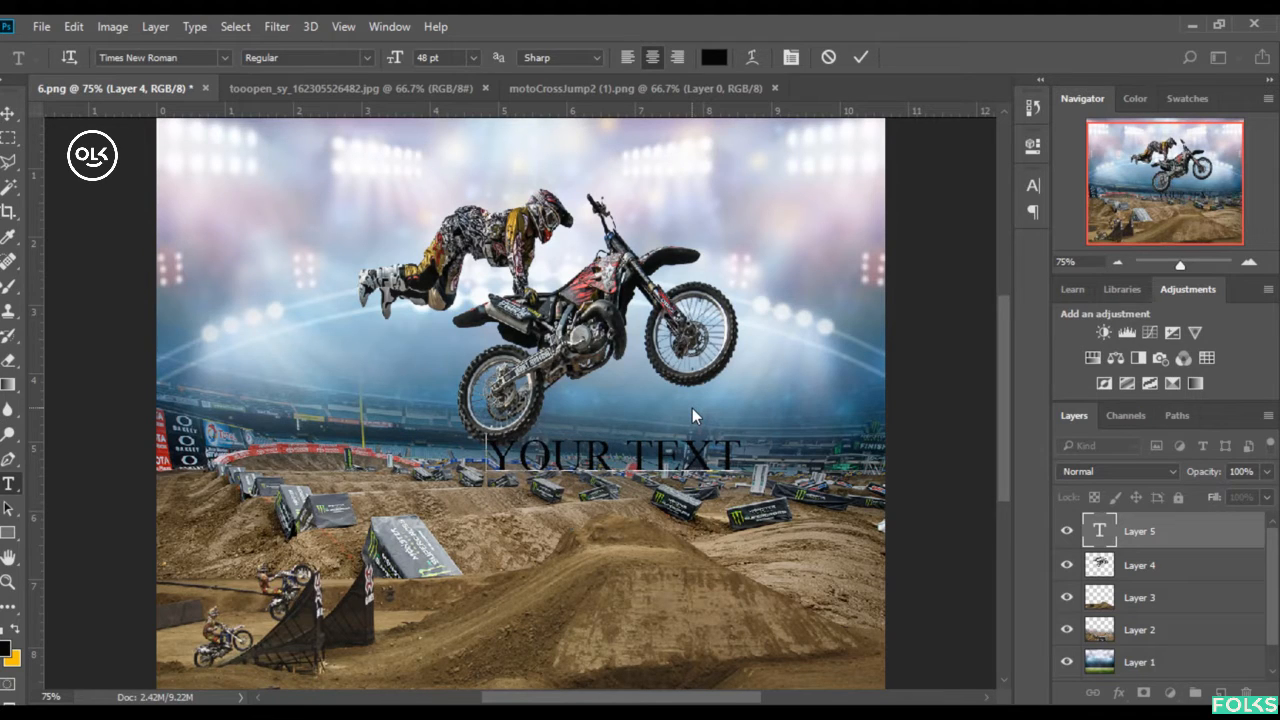
key(Return)
text(HERE)
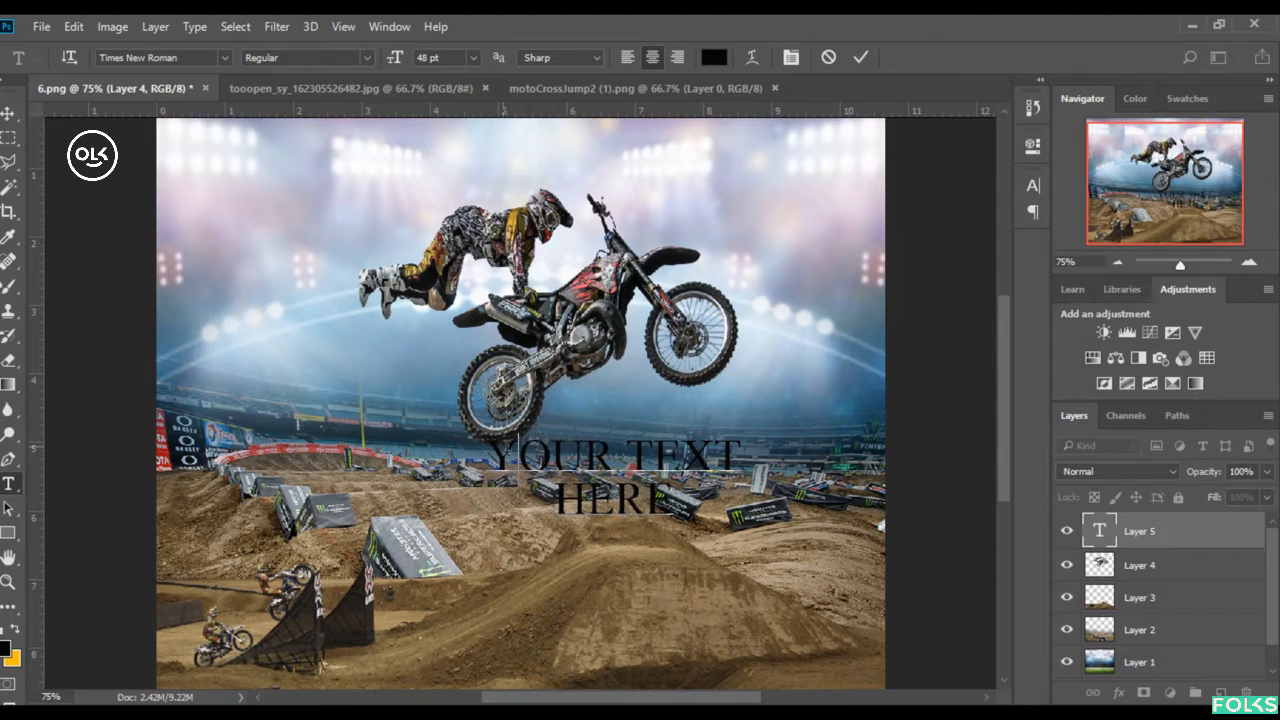
- Select all of the "YOUR TEXT HERE" text and change its font to Bauhaus 93
key(ctrl+a)
drag(670, 504, 497, 448)
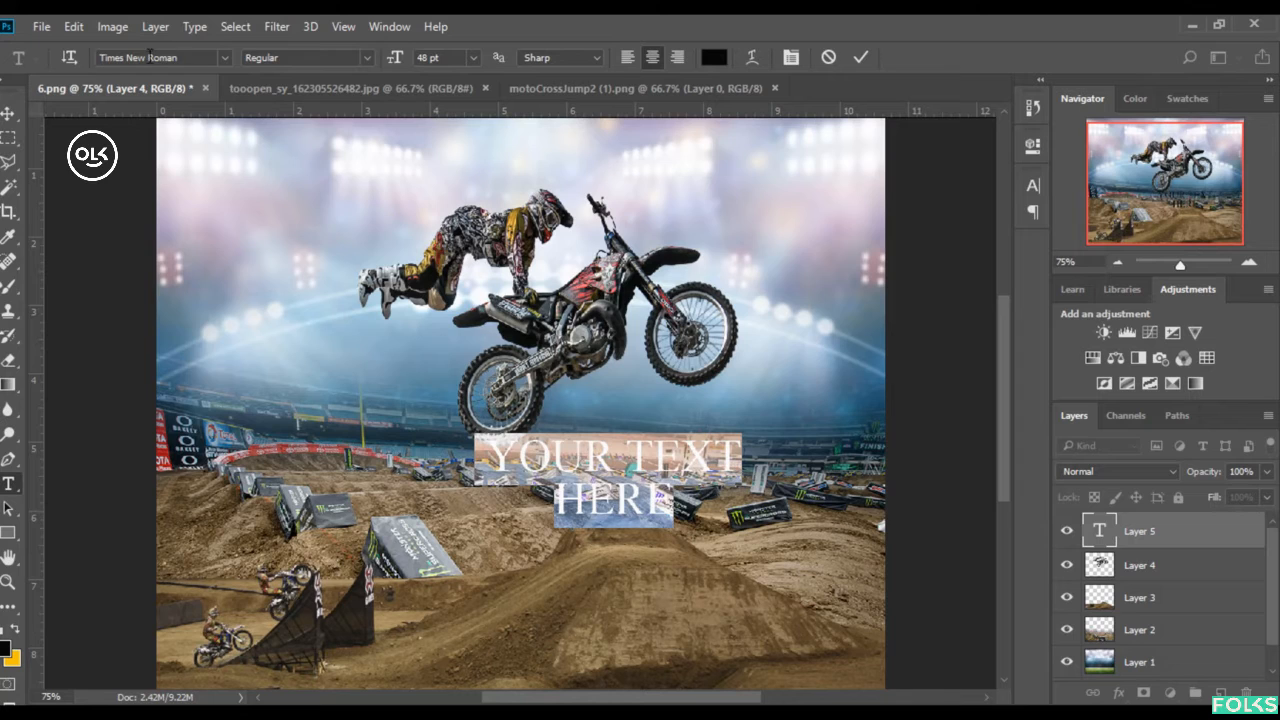
click(223, 57)
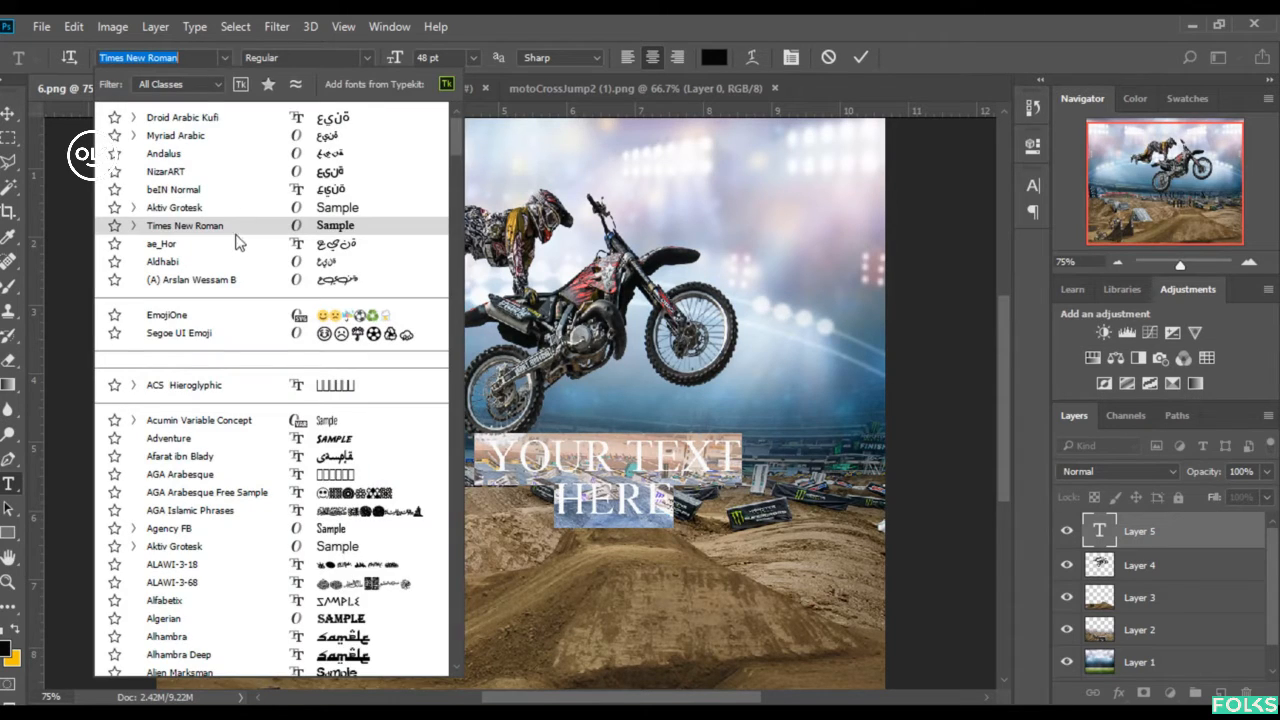
scroll(203, 510, down, 1)
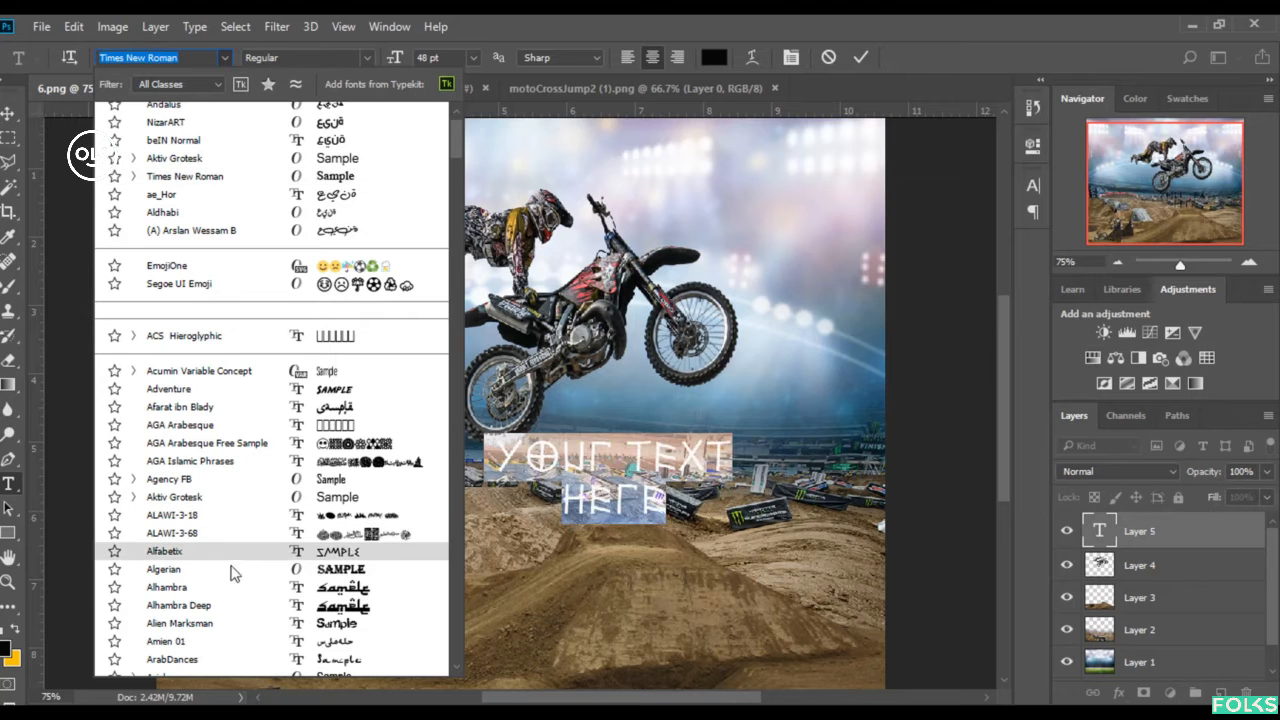
scroll(243, 586, down, 1)
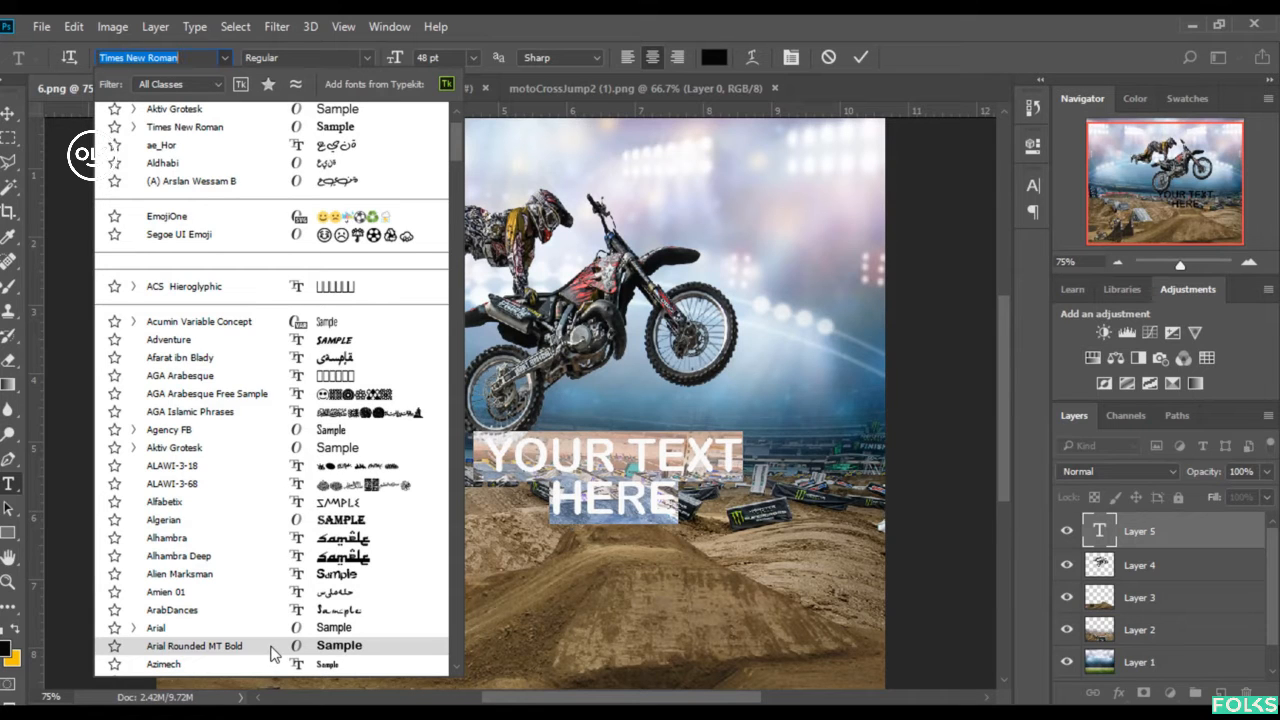
scroll(273, 652, down, 1)
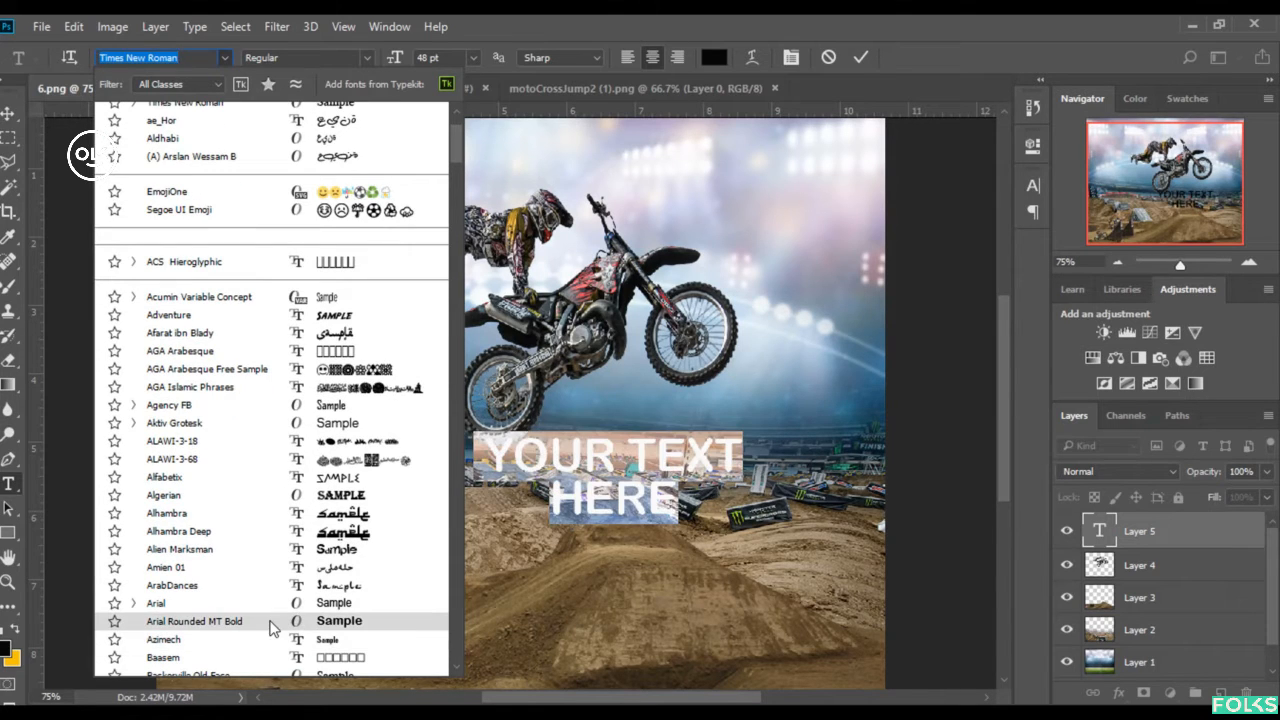
scroll(270, 627, down, 5)
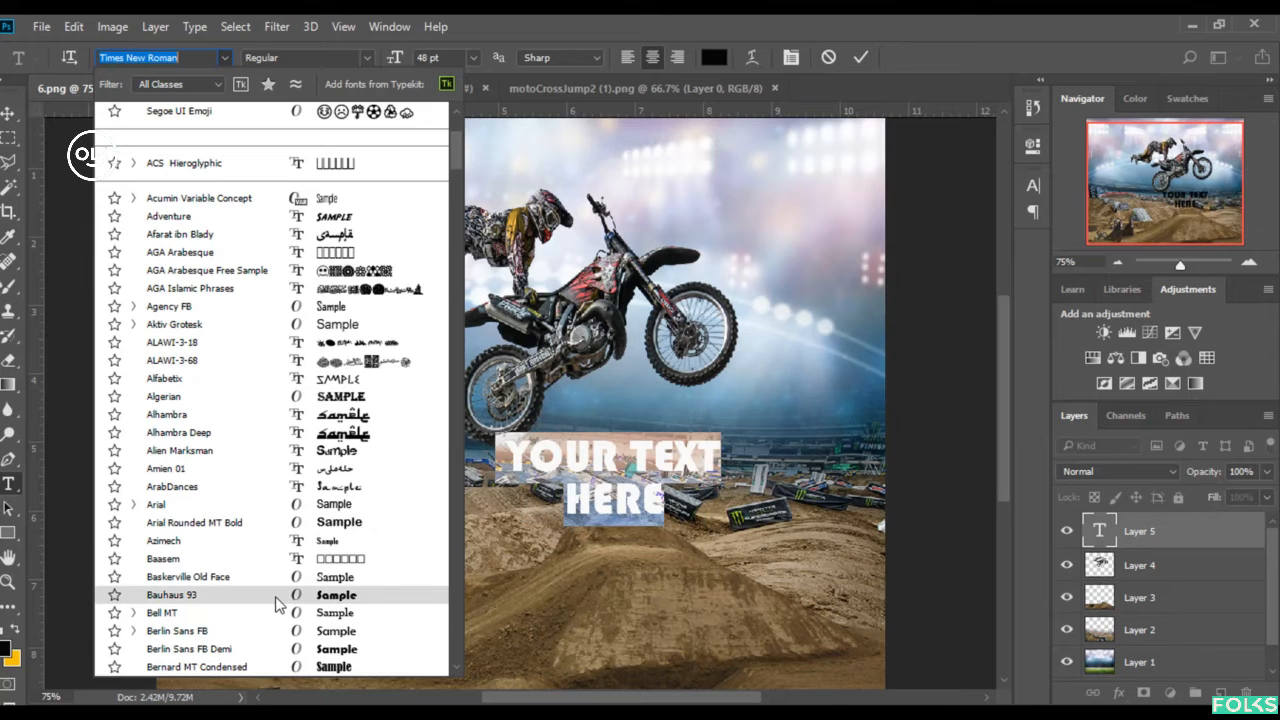
click(276, 603)
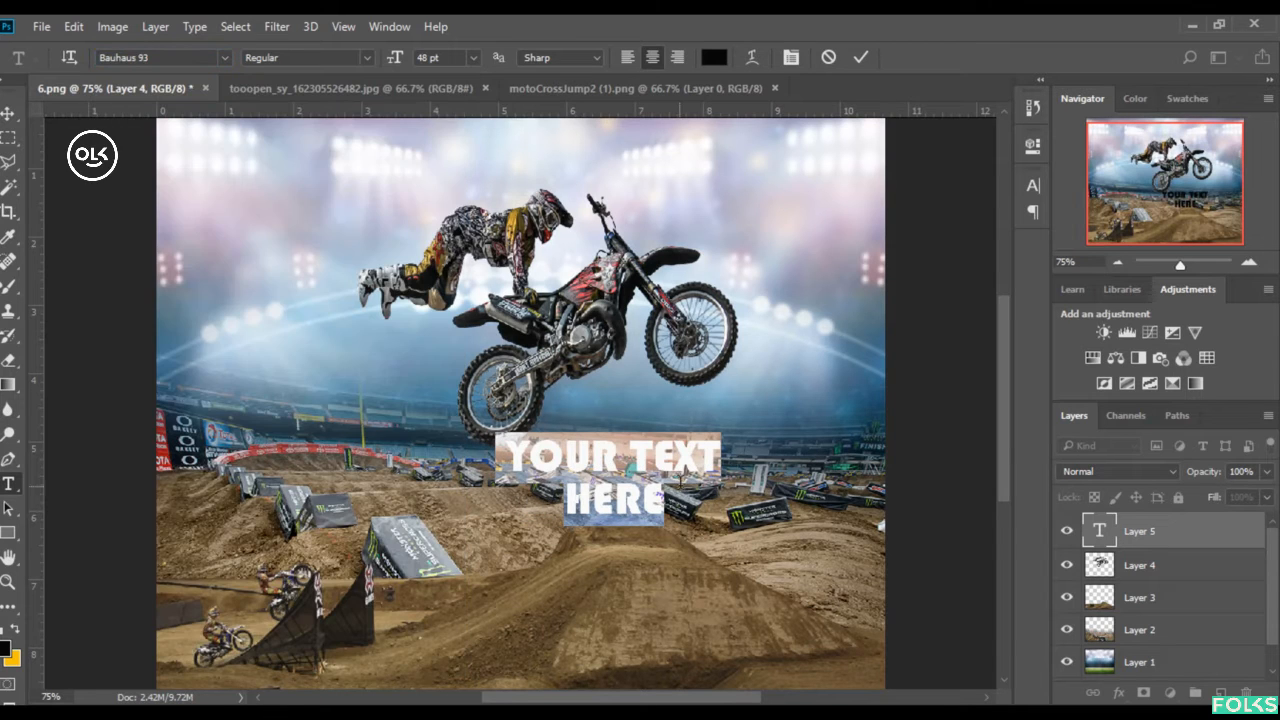
- Set the "YOUR TEXT HERE" text size to 60 pt and finish editing the text
click(473, 57)
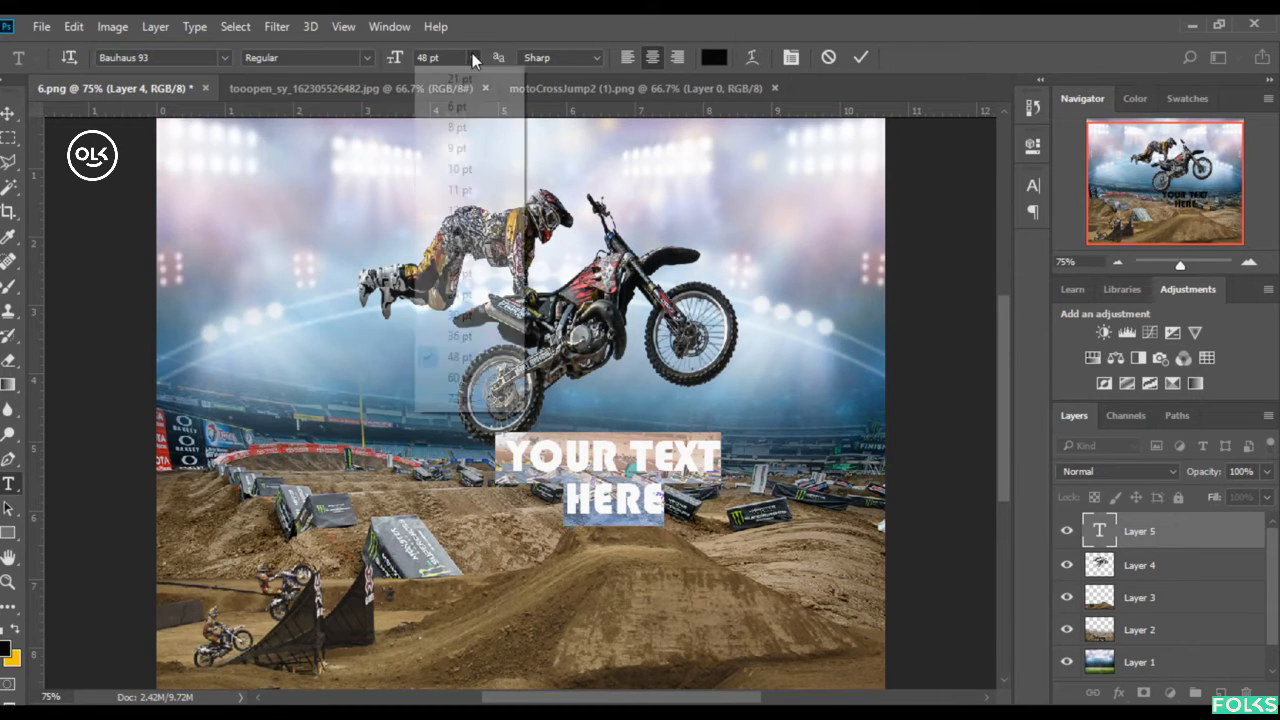
click(484, 378)
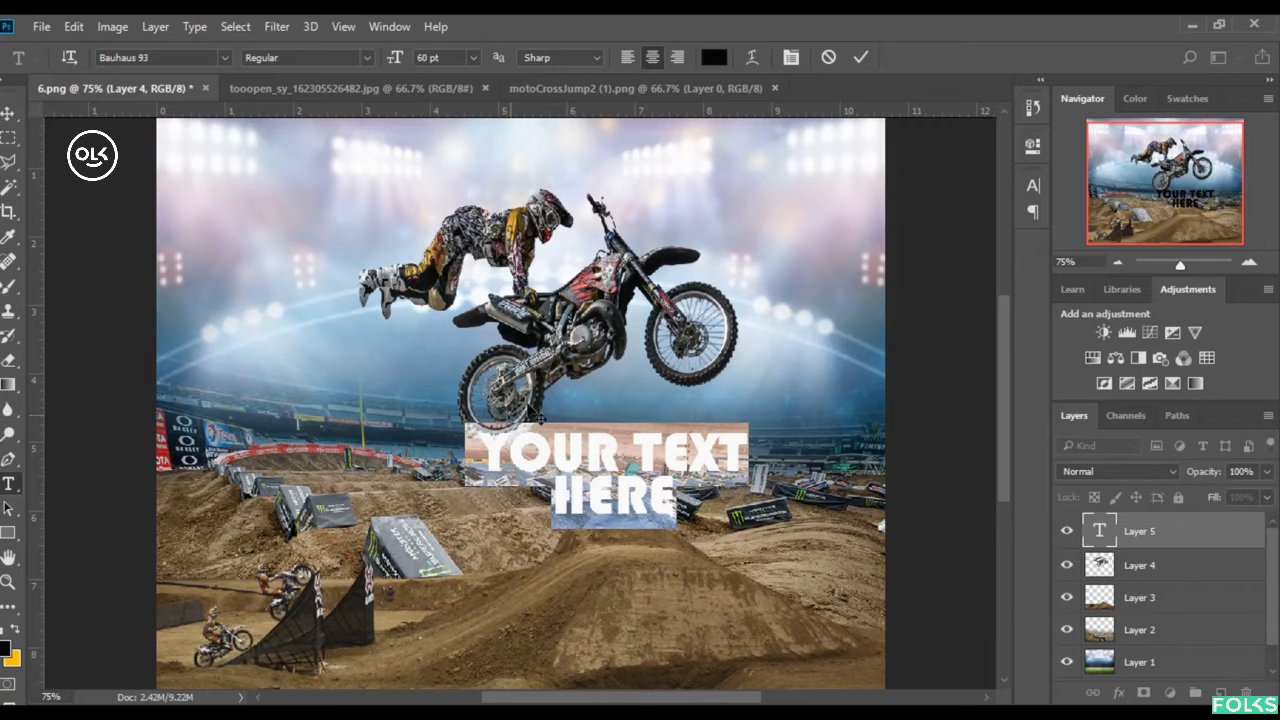
click(641, 472)
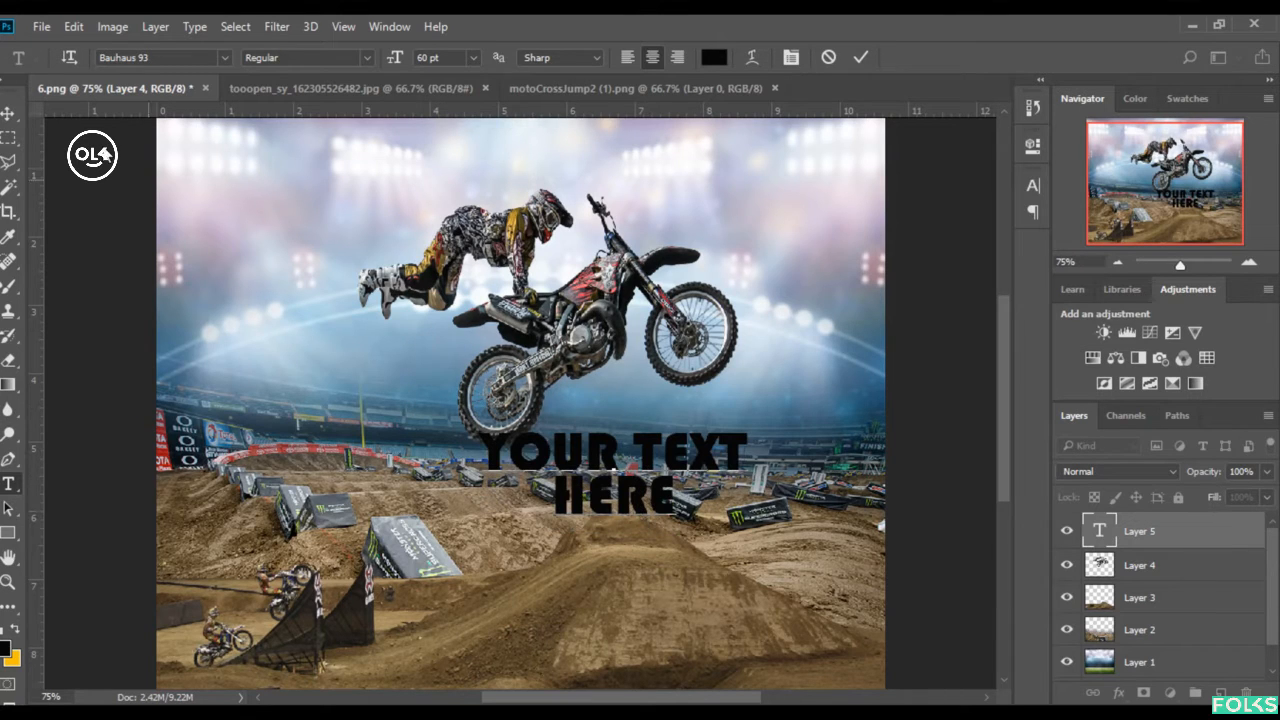
click(8, 113)
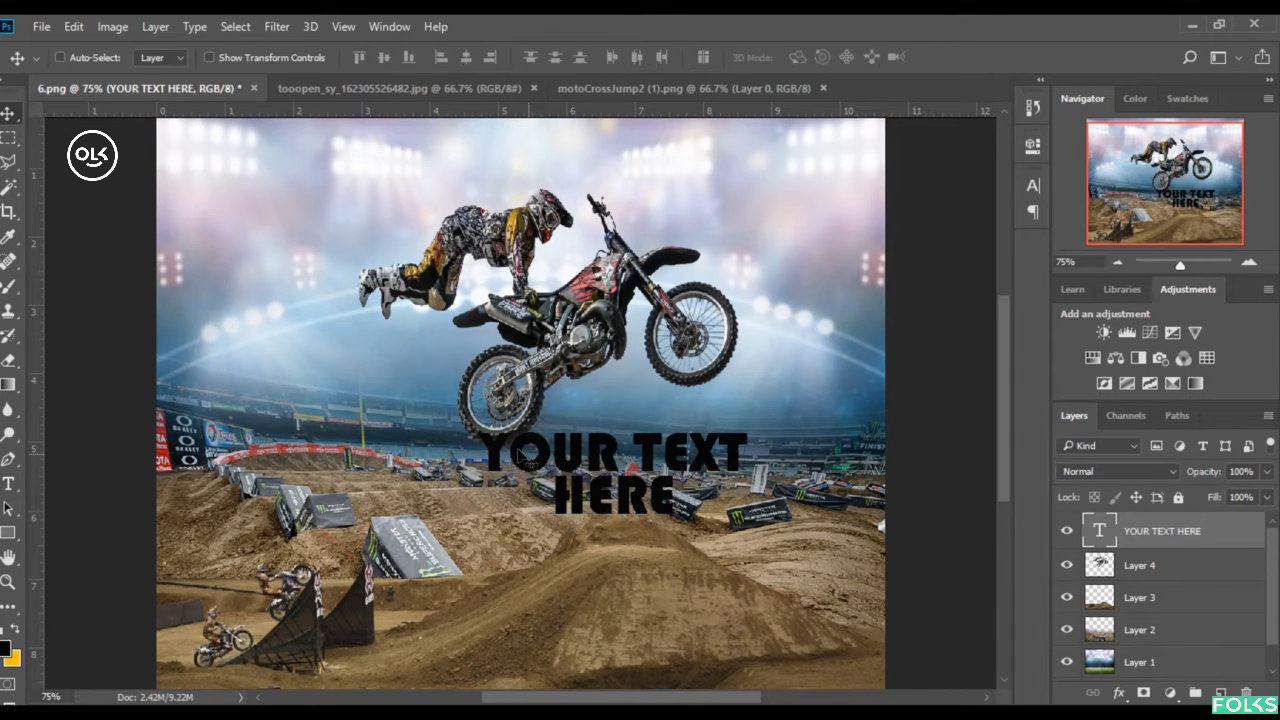
- Set the leading between the two lines of "YOUR TEXT HERE" to 54 pt and commit the text edit
click(8, 485)
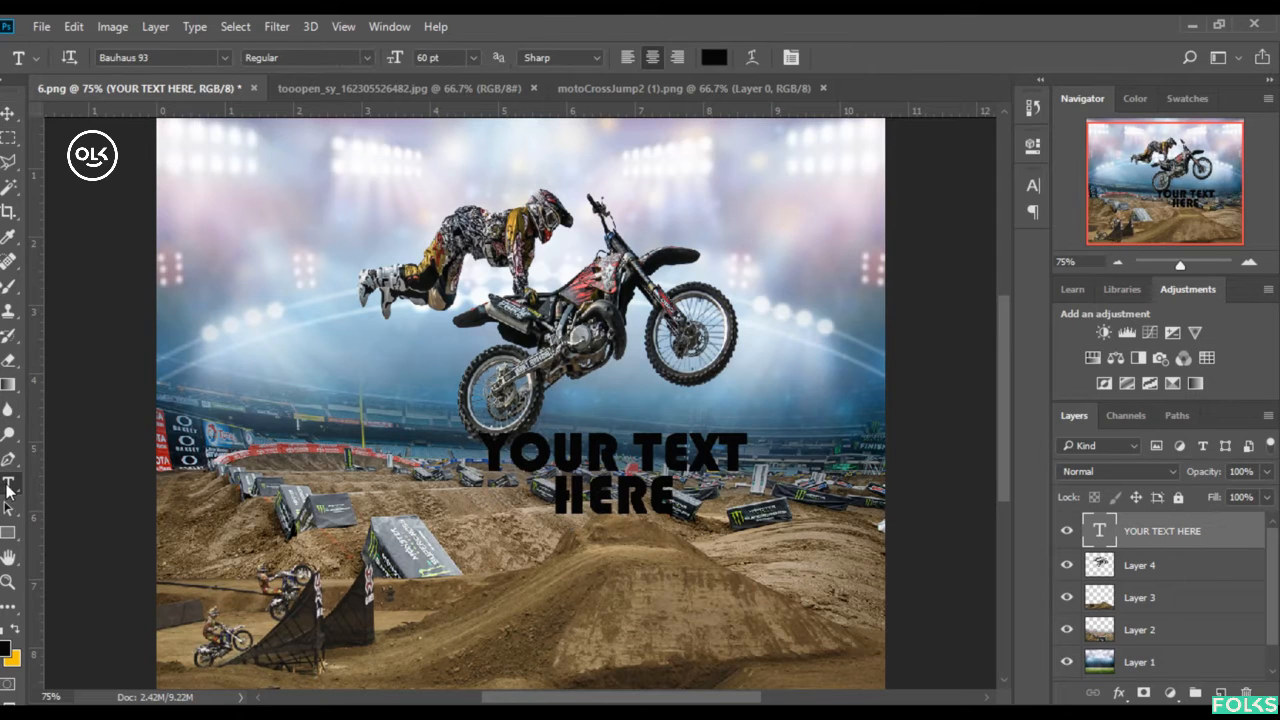
click(562, 452)
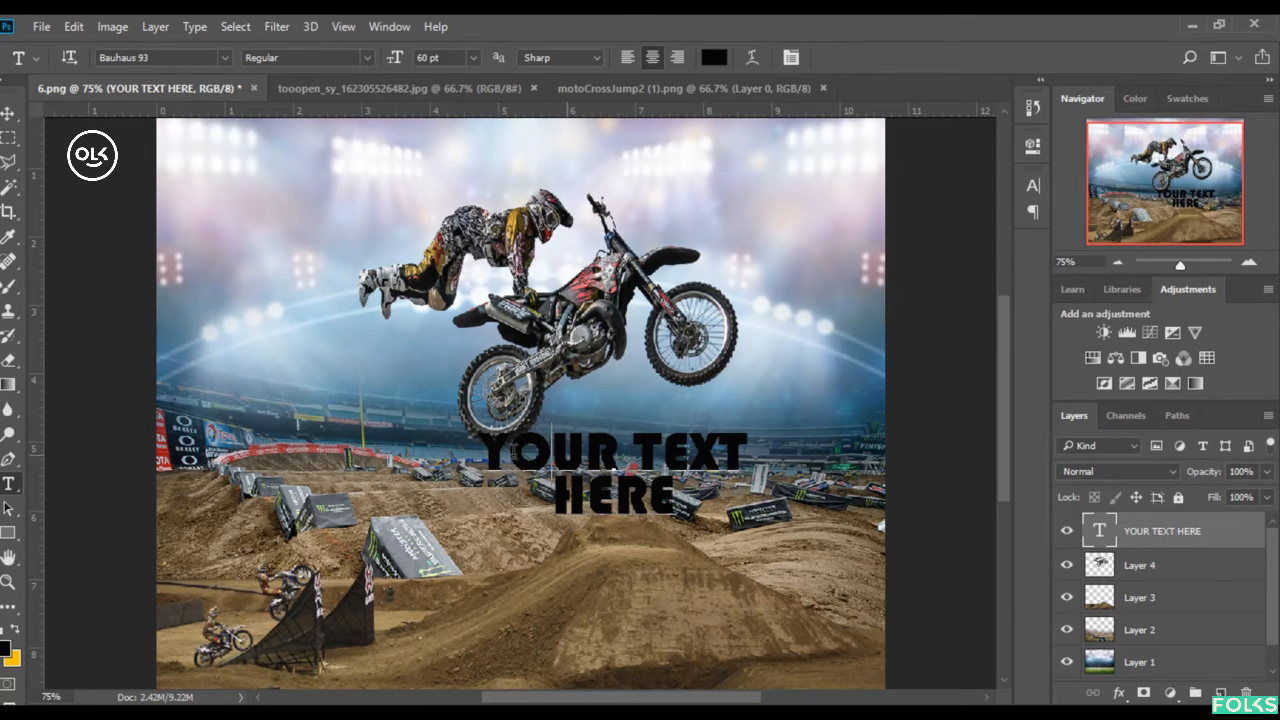
drag(494, 443, 563, 476)
drag(672, 501, 483, 440)
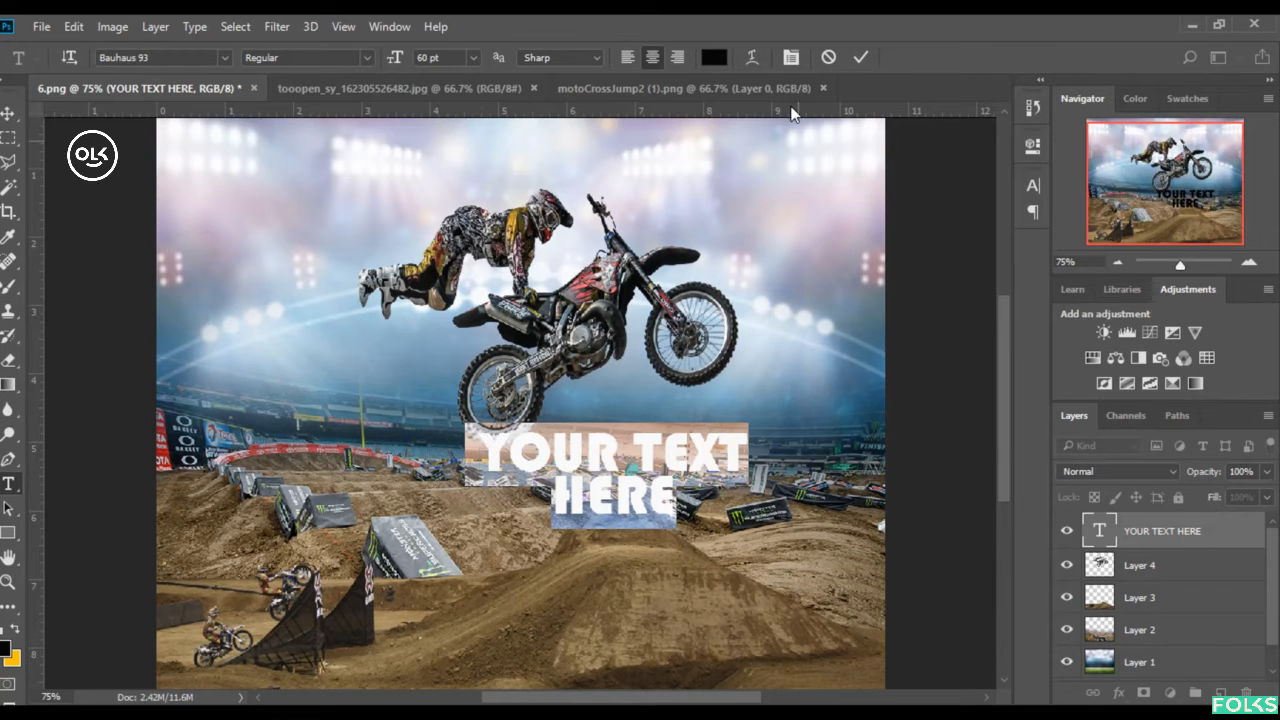
click(790, 59)
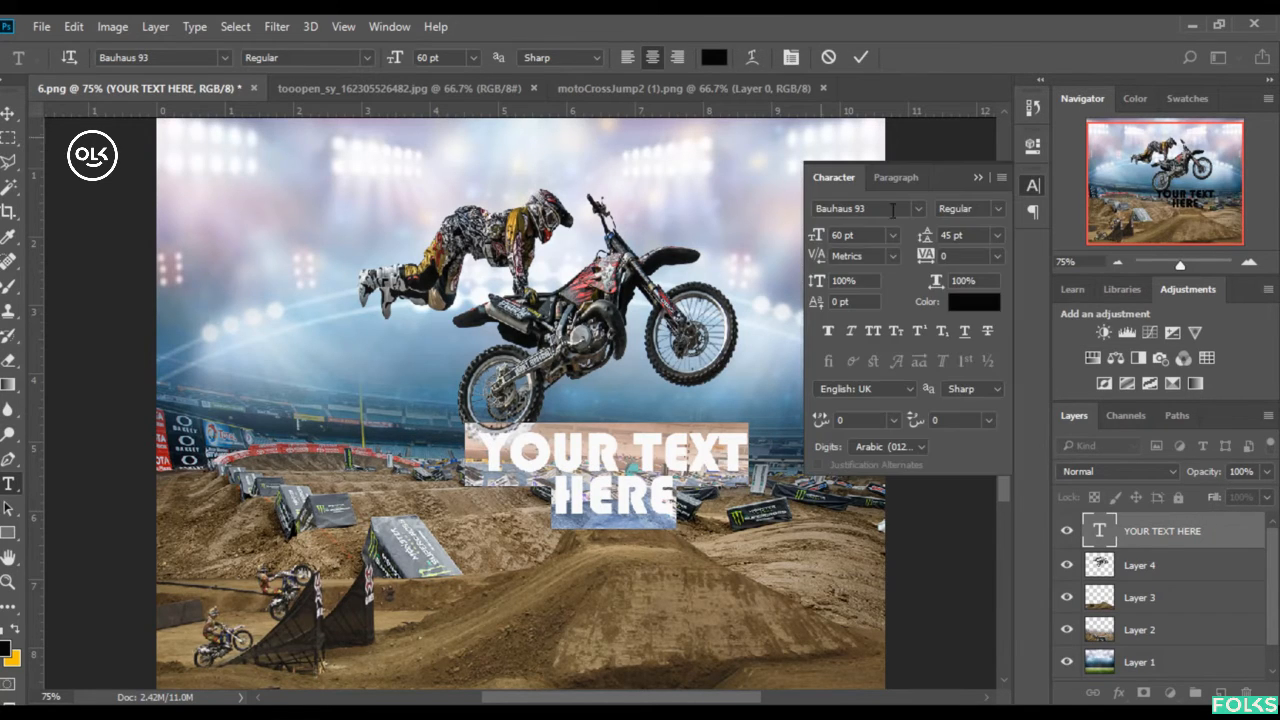
click(998, 235)
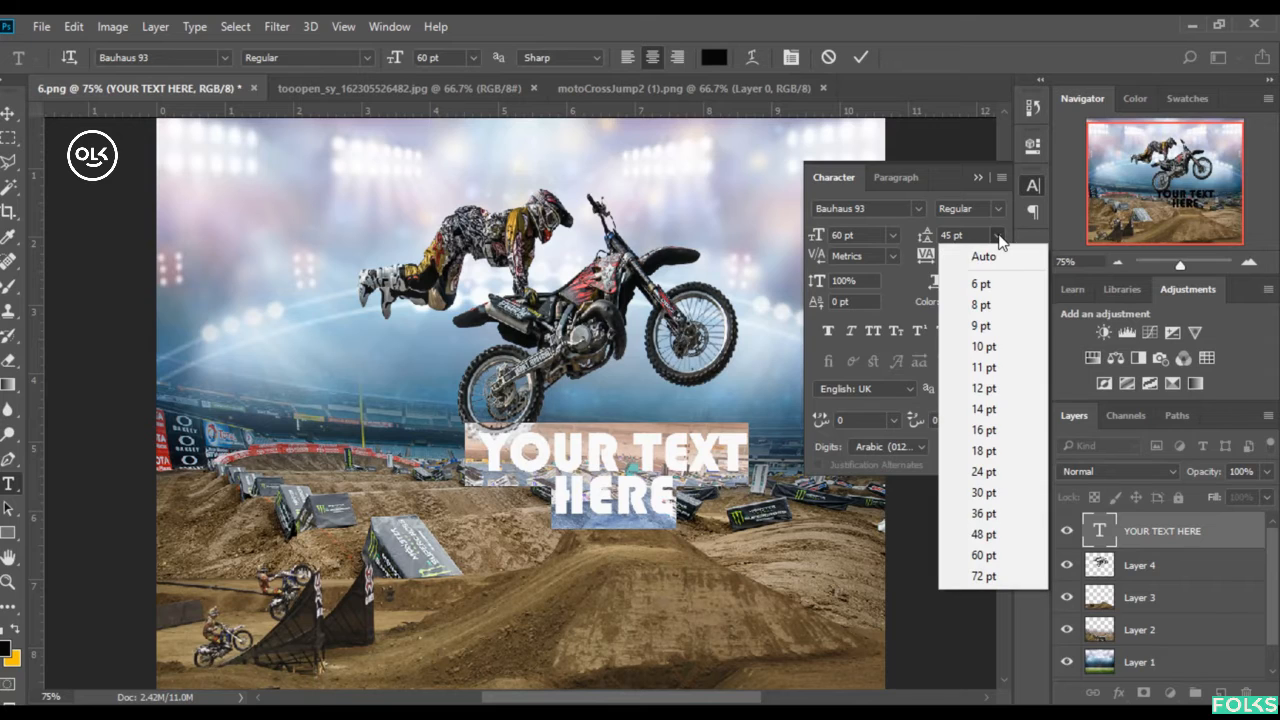
click(983, 535)
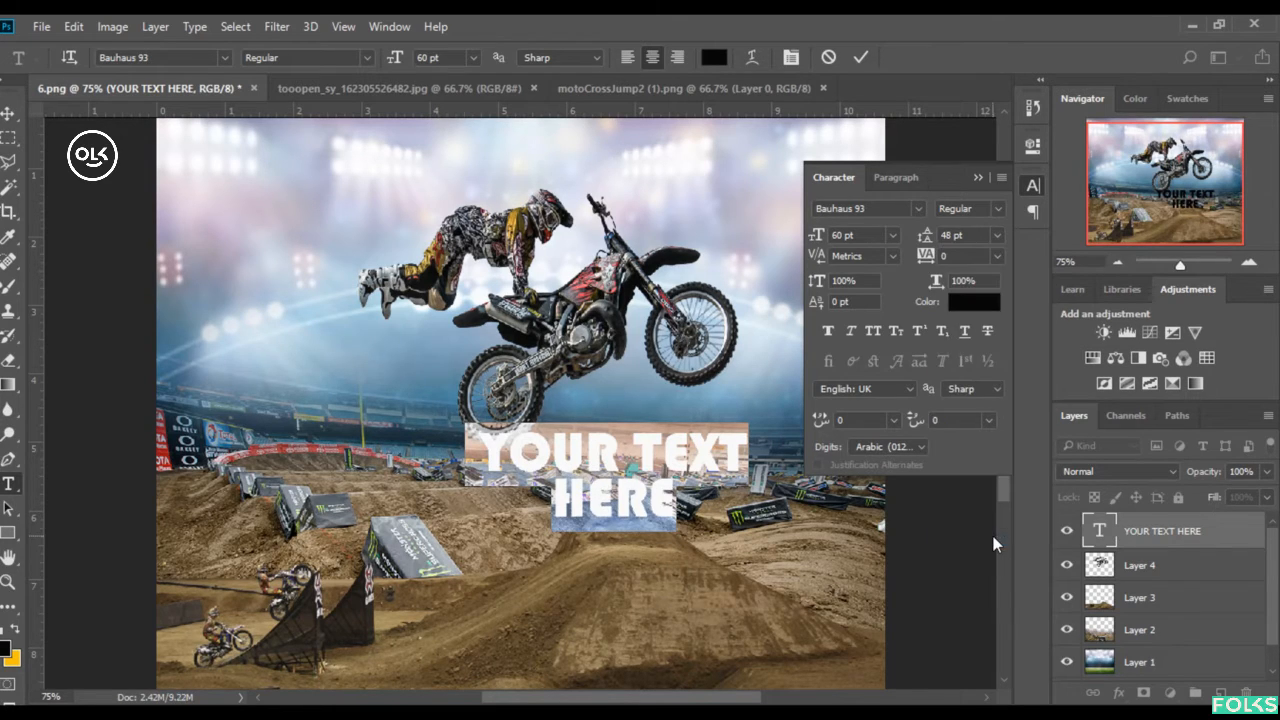
click(998, 237)
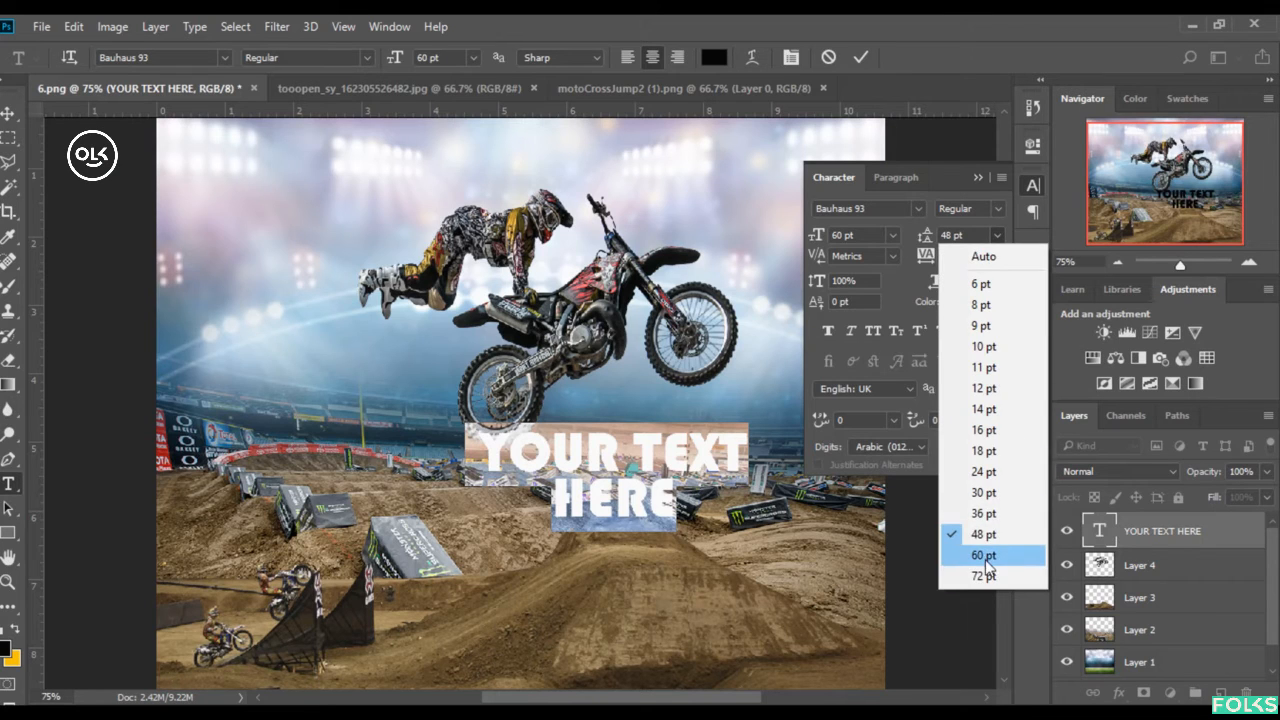
click(985, 555)
click(955, 235)
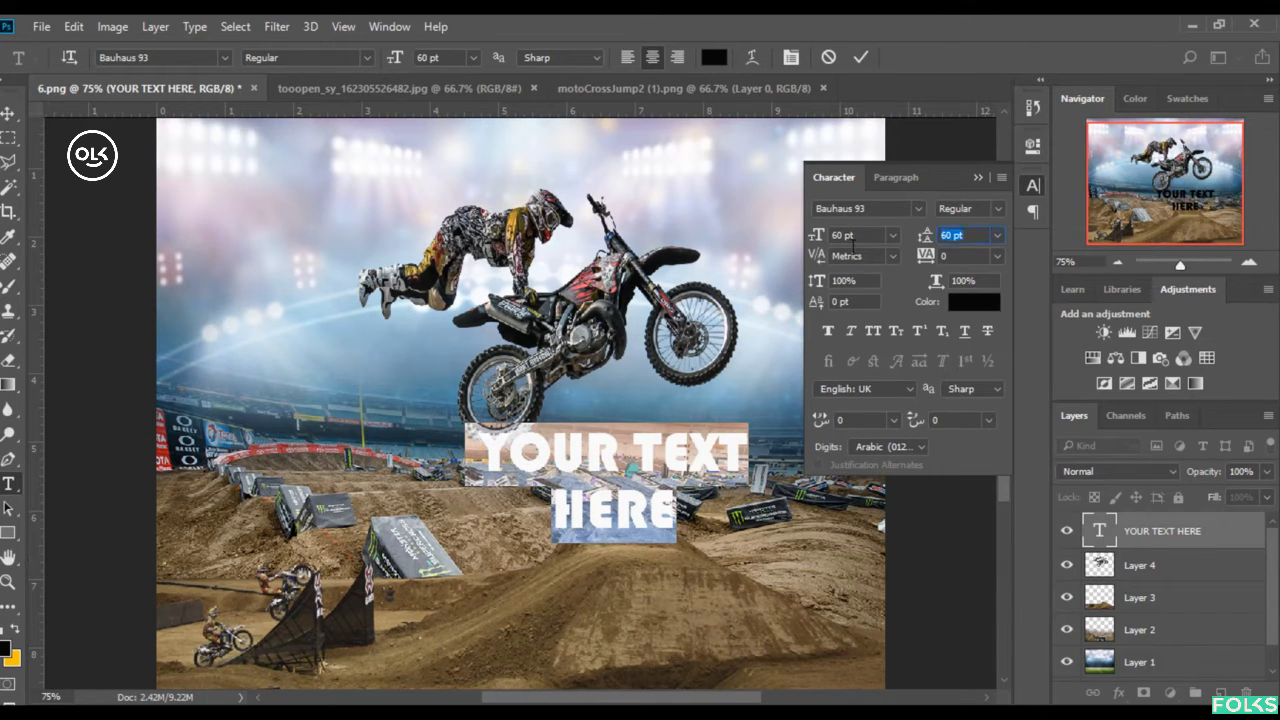
text(54)
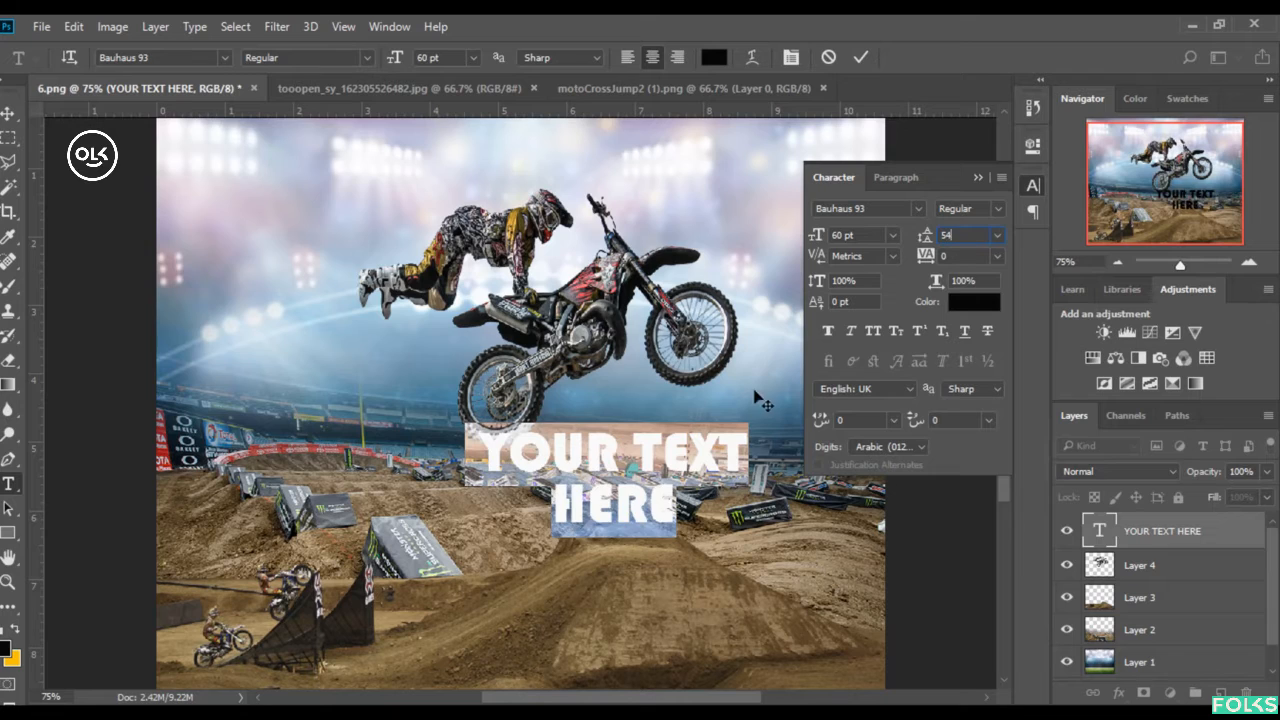
click(976, 178)
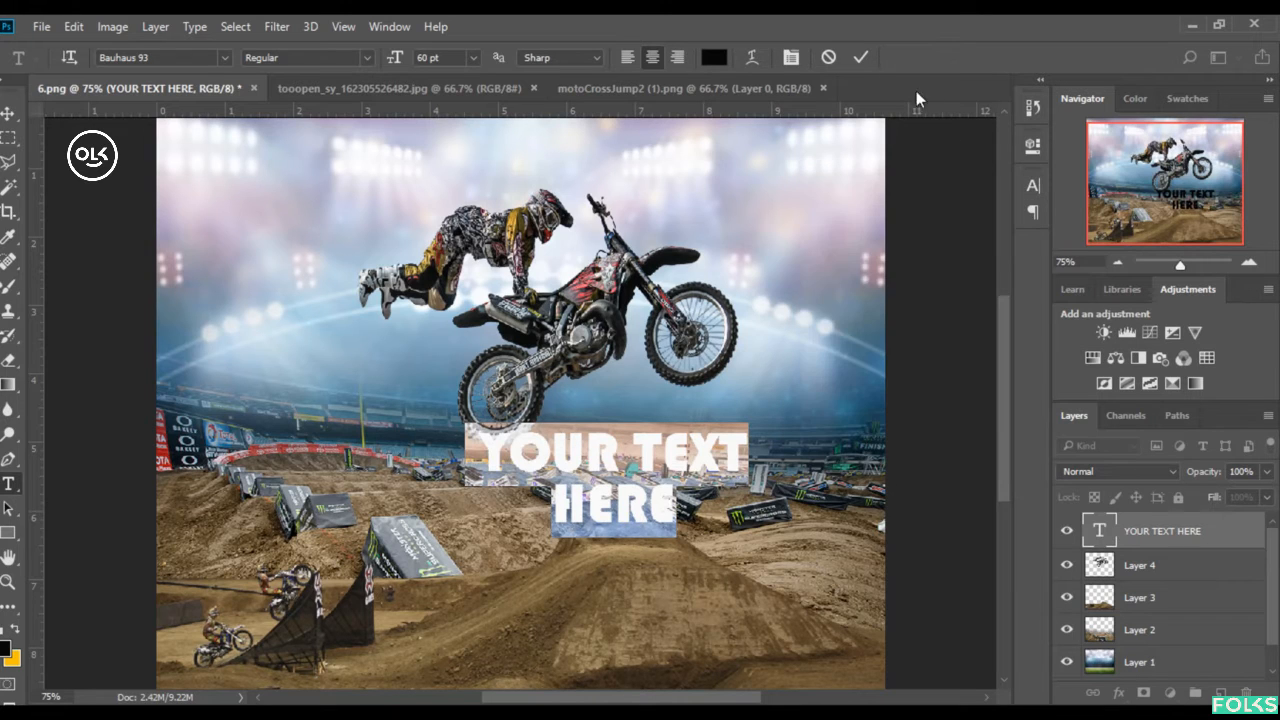
click(862, 57)
- Move the text down over the dirt ramp, rotate it counterclockwise so it slants upward to the right, and apply the transform
click(8, 113)
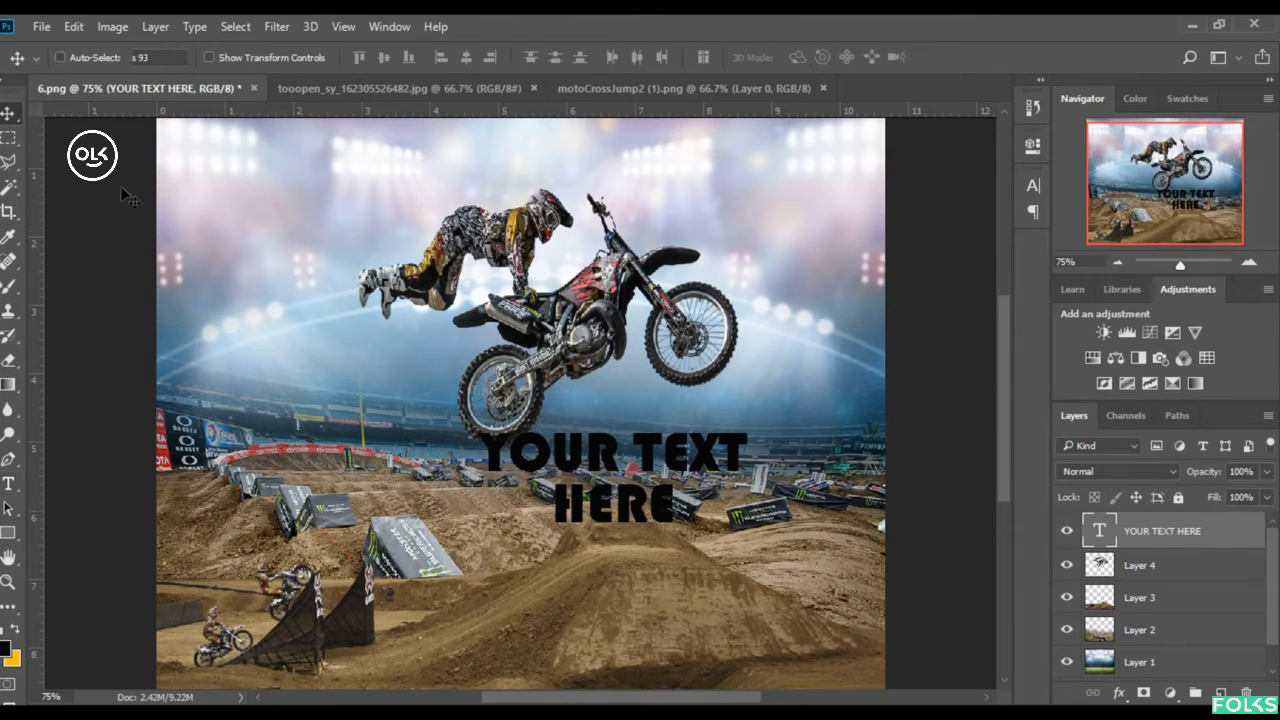
drag(655, 442, 676, 486)
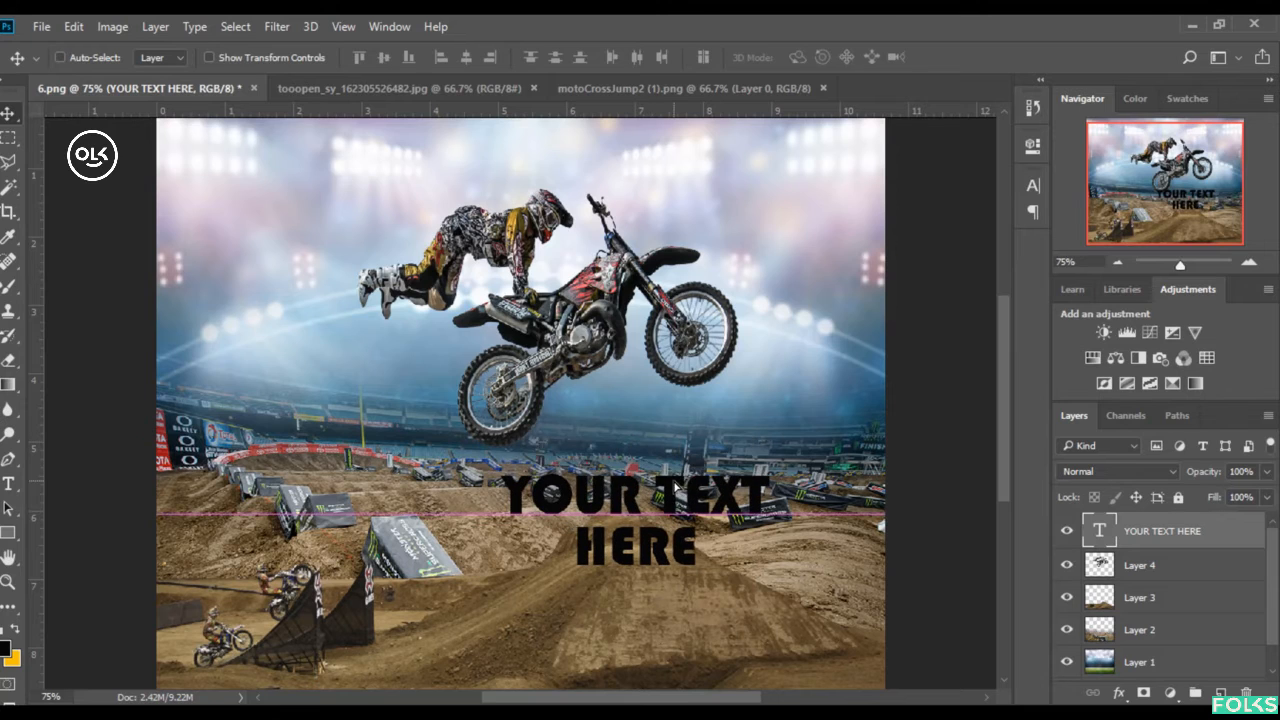
click(264, 62)
drag(784, 512, 770, 445)
click(827, 57)
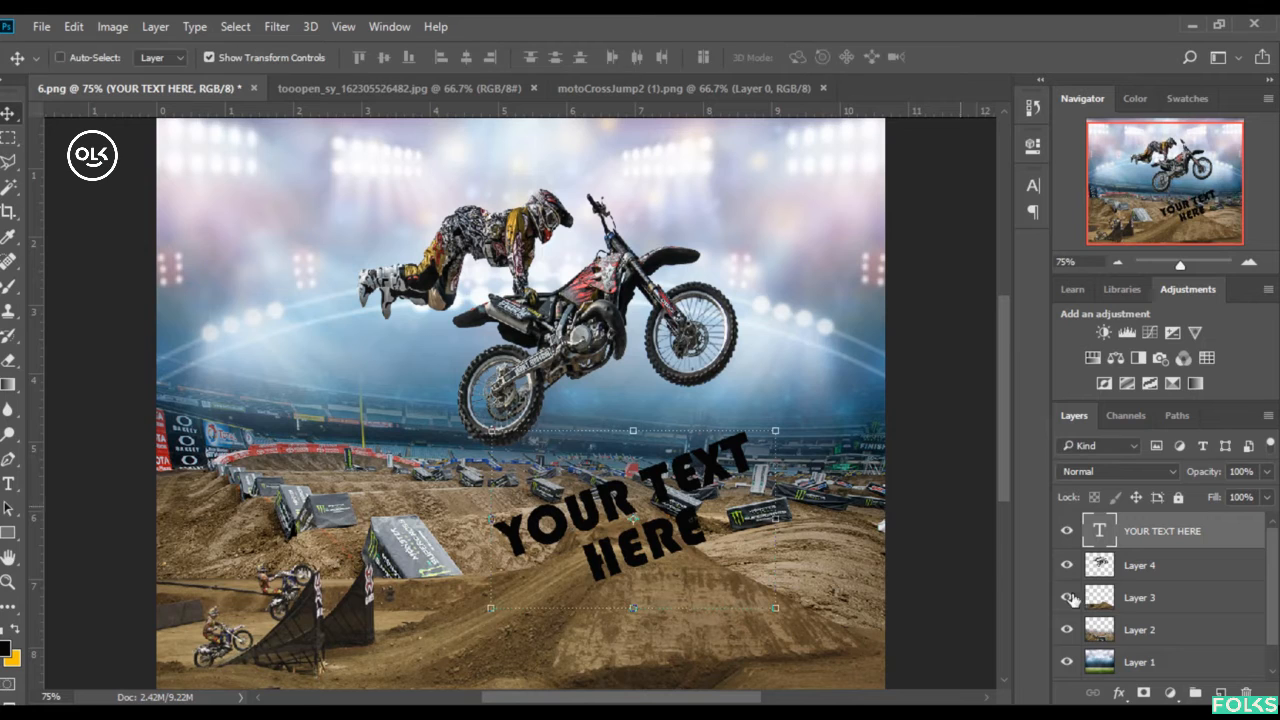
- Open the blending options of the "YOUR TEXT HERE" layer and arrange the dialog and canvas so the lettering can be seen
right_click(1164, 535)
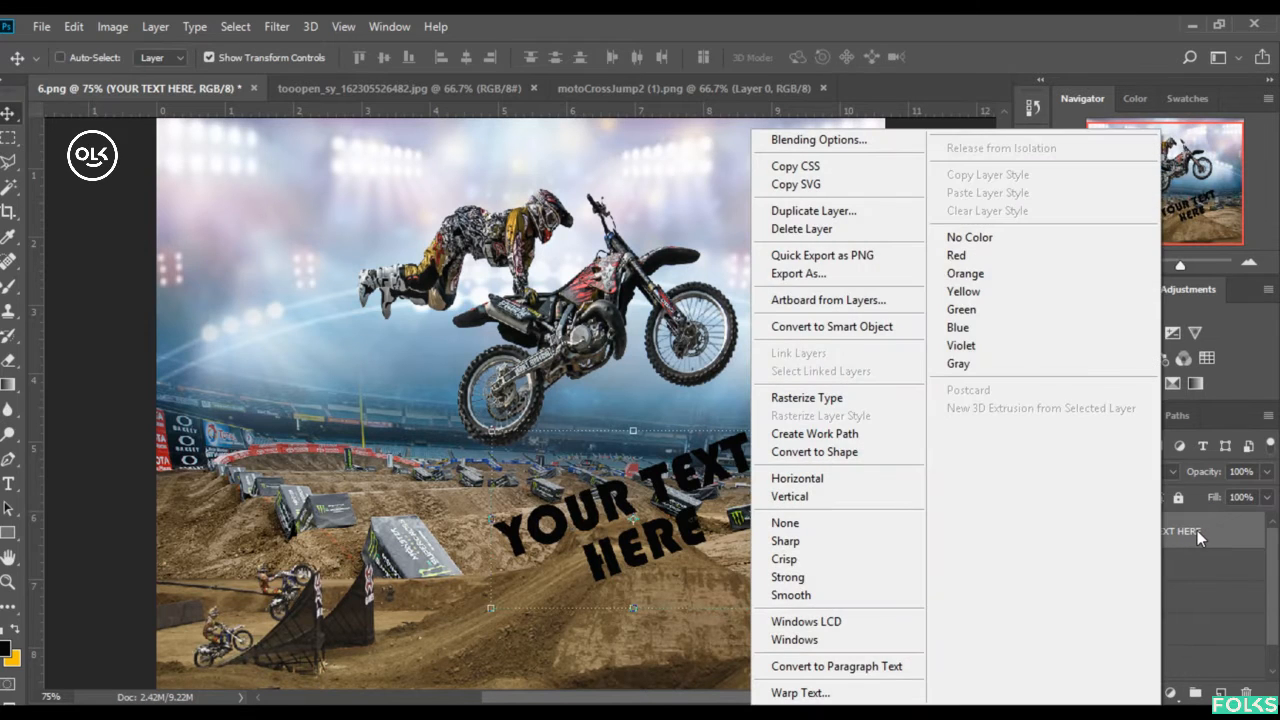
right_click(1197, 530)
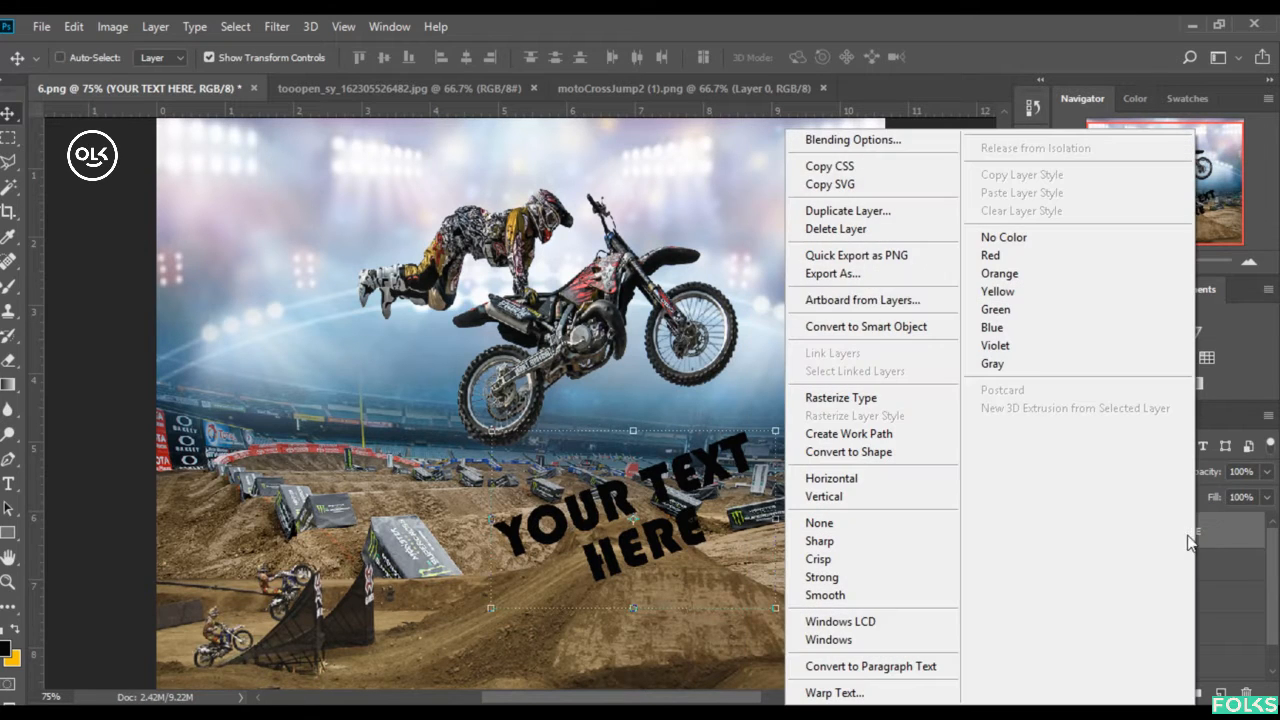
click(848, 142)
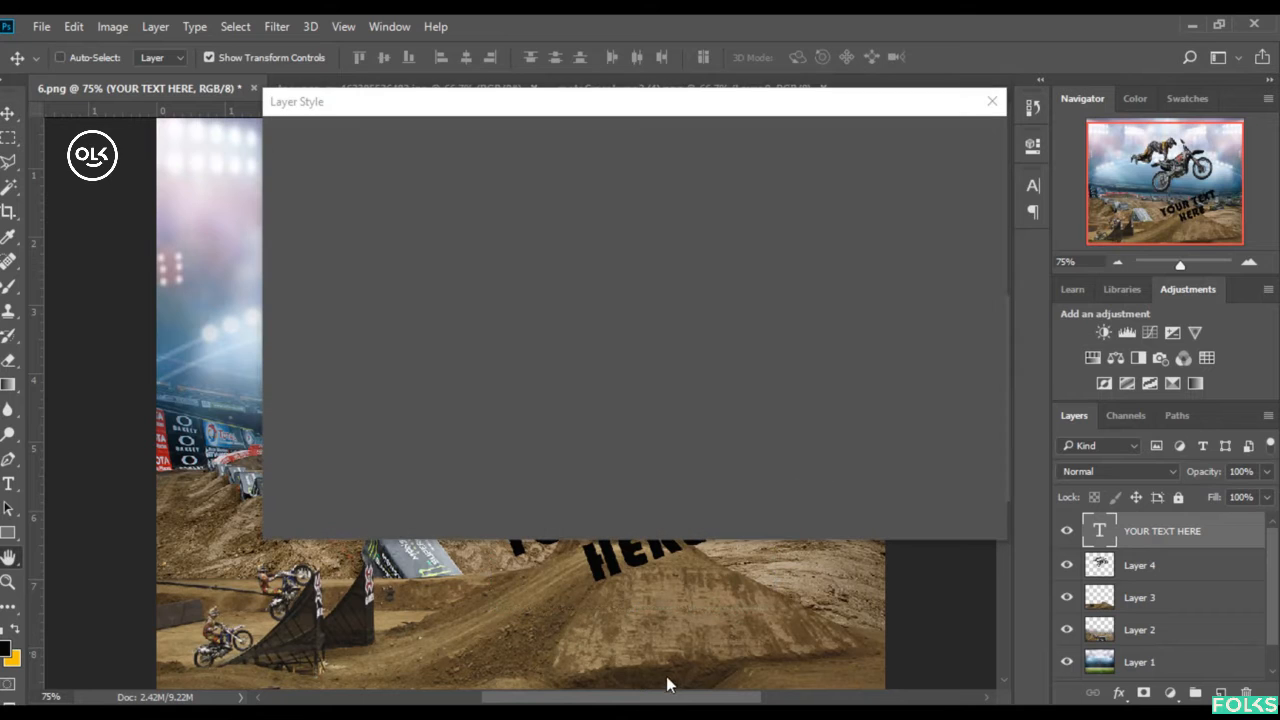
mouse_move(651, 698)
mouse_down()
mouse_move(700, 694)
mouse_move(702, 676)
mouse_up()
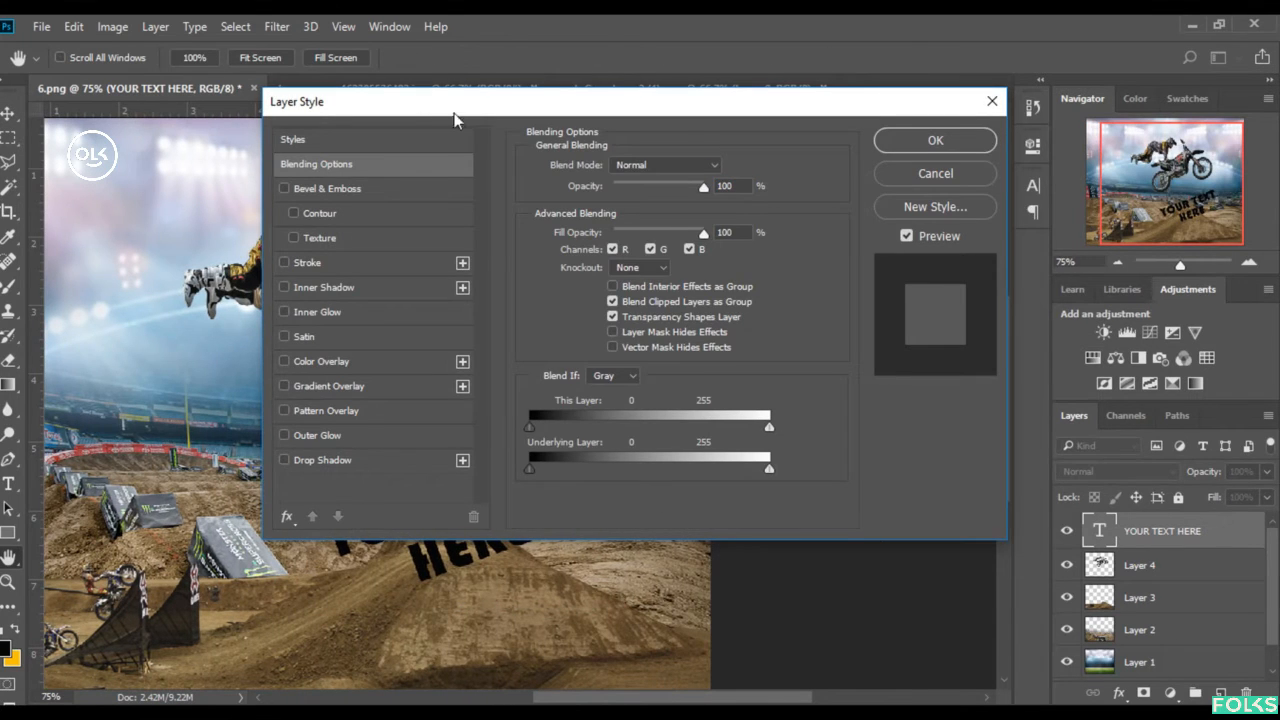
drag(454, 119, 814, 191)
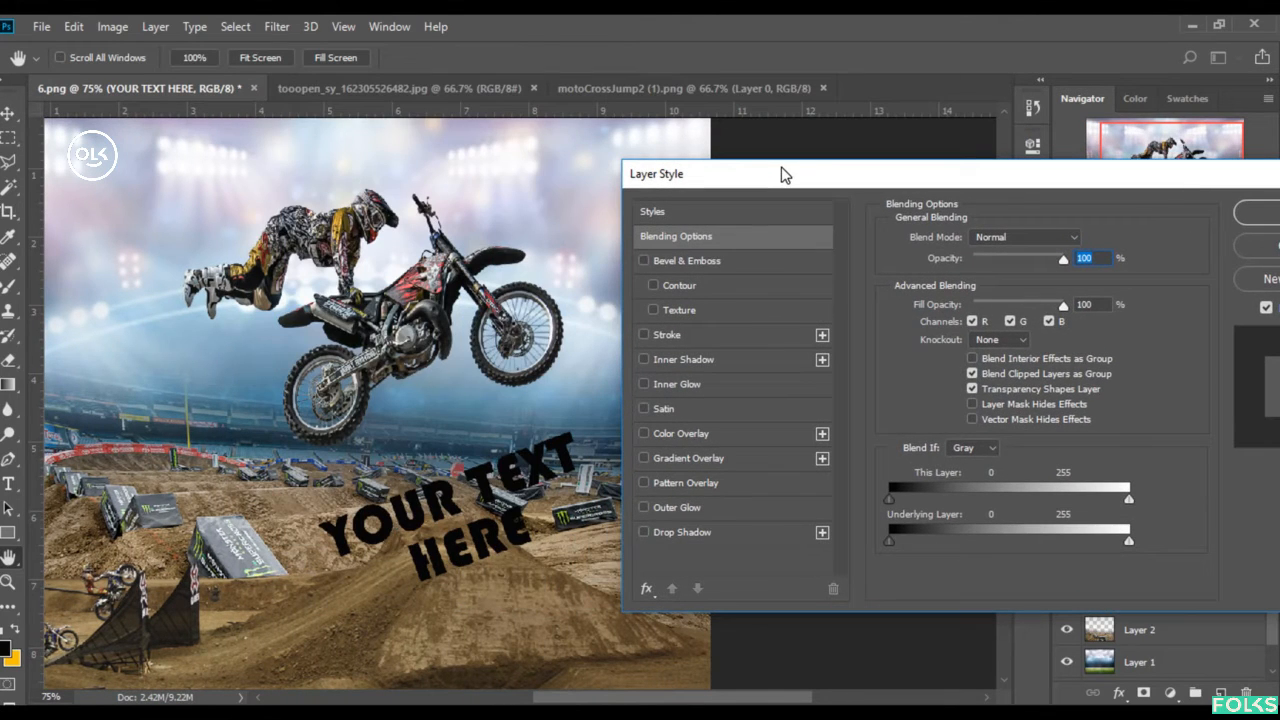
- Add a Color Overlay to the "YOUR TEXT HERE" layer and pick the yellow dedc1b as its colour
click(686, 437)
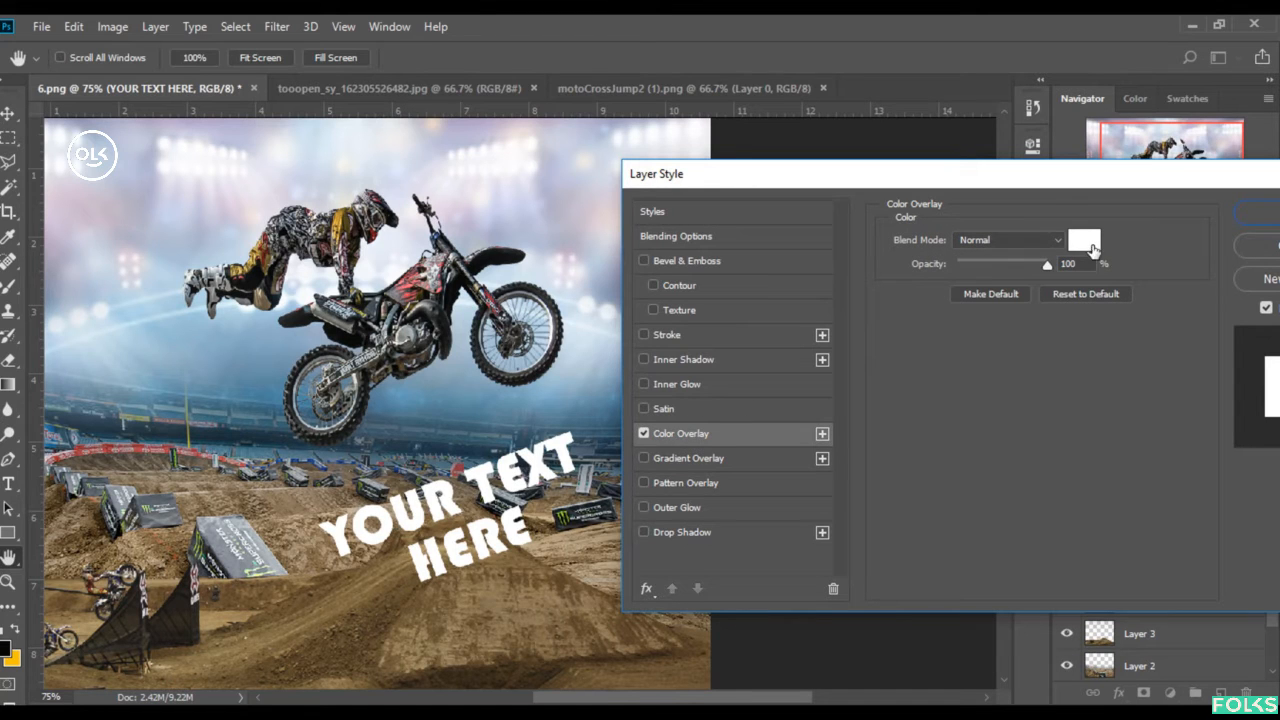
click(1092, 248)
drag(704, 327, 989, 192)
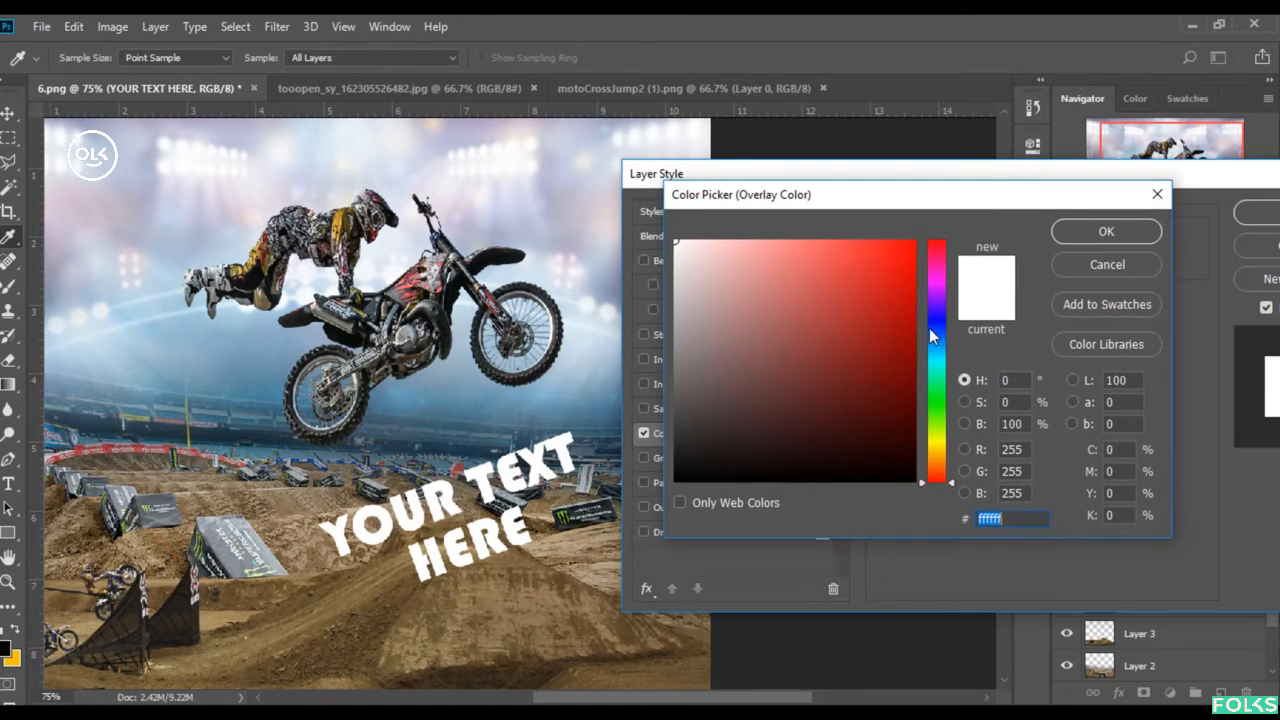
click(936, 443)
click(893, 303)
click(887, 272)
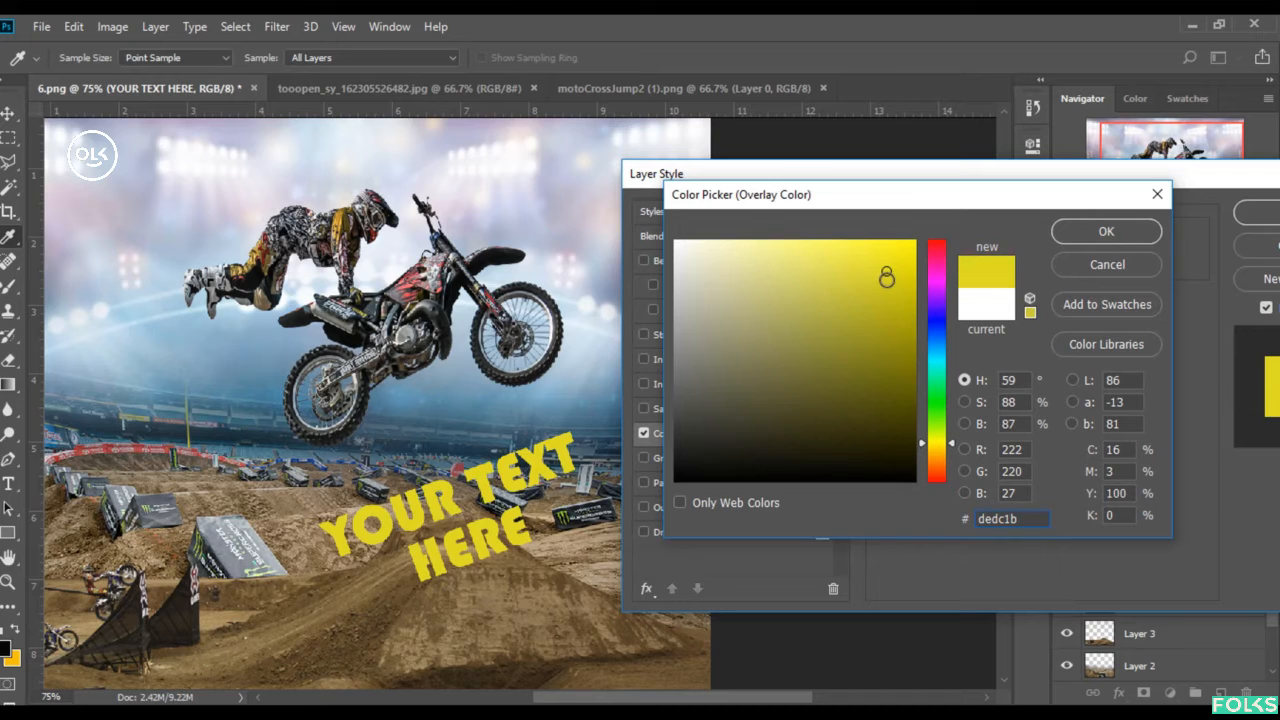
- Change the Color Overlay colour to the yellow-green b2dc0b and confirm it
click(910, 319)
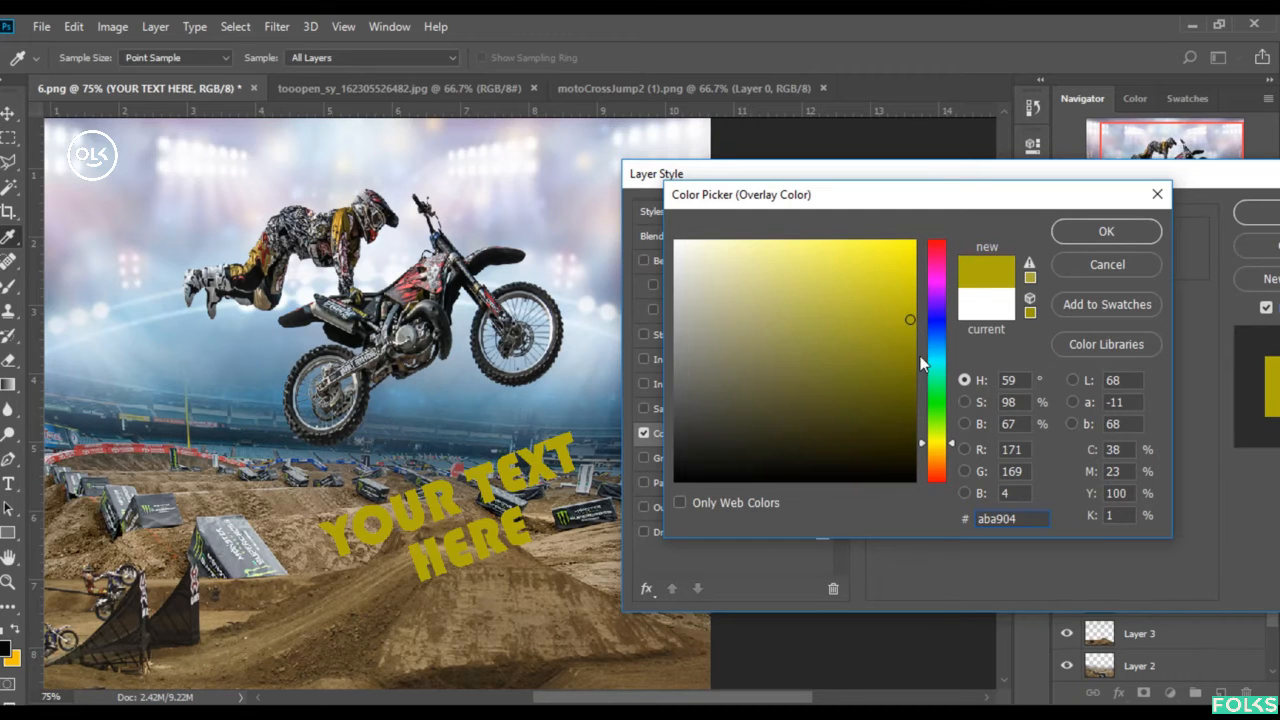
click(940, 431)
click(903, 273)
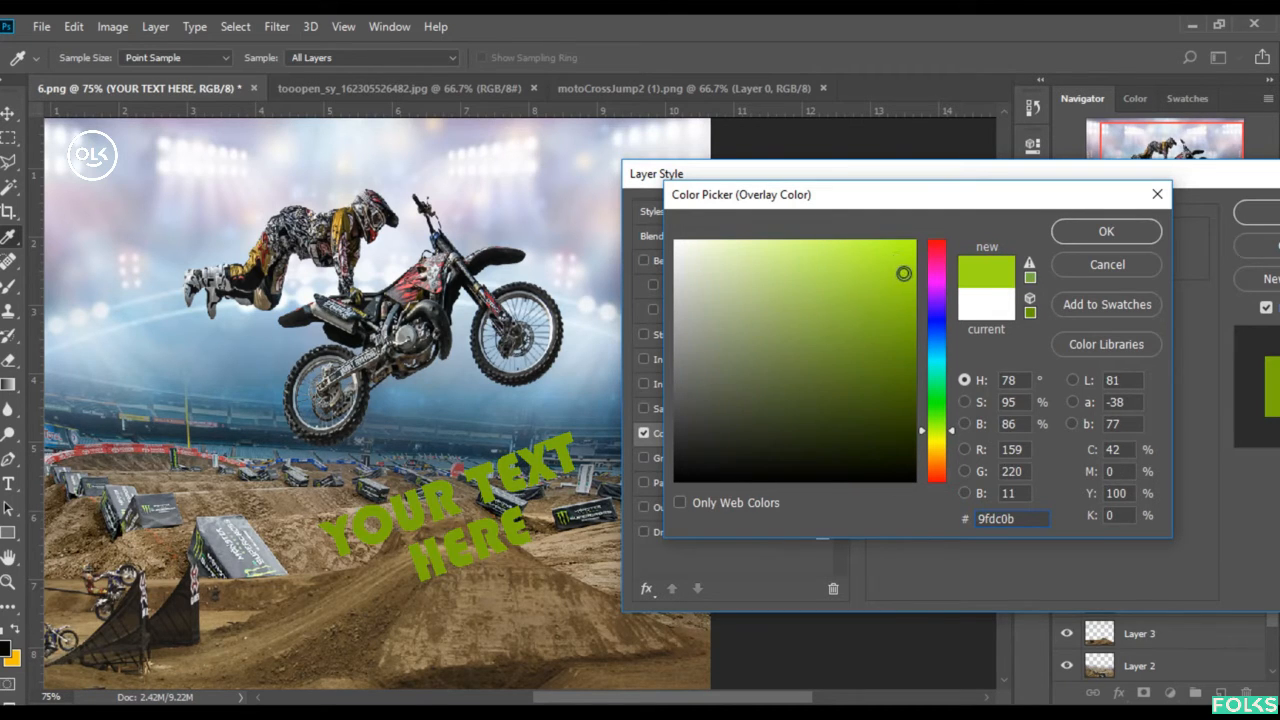
drag(951, 432, 953, 440)
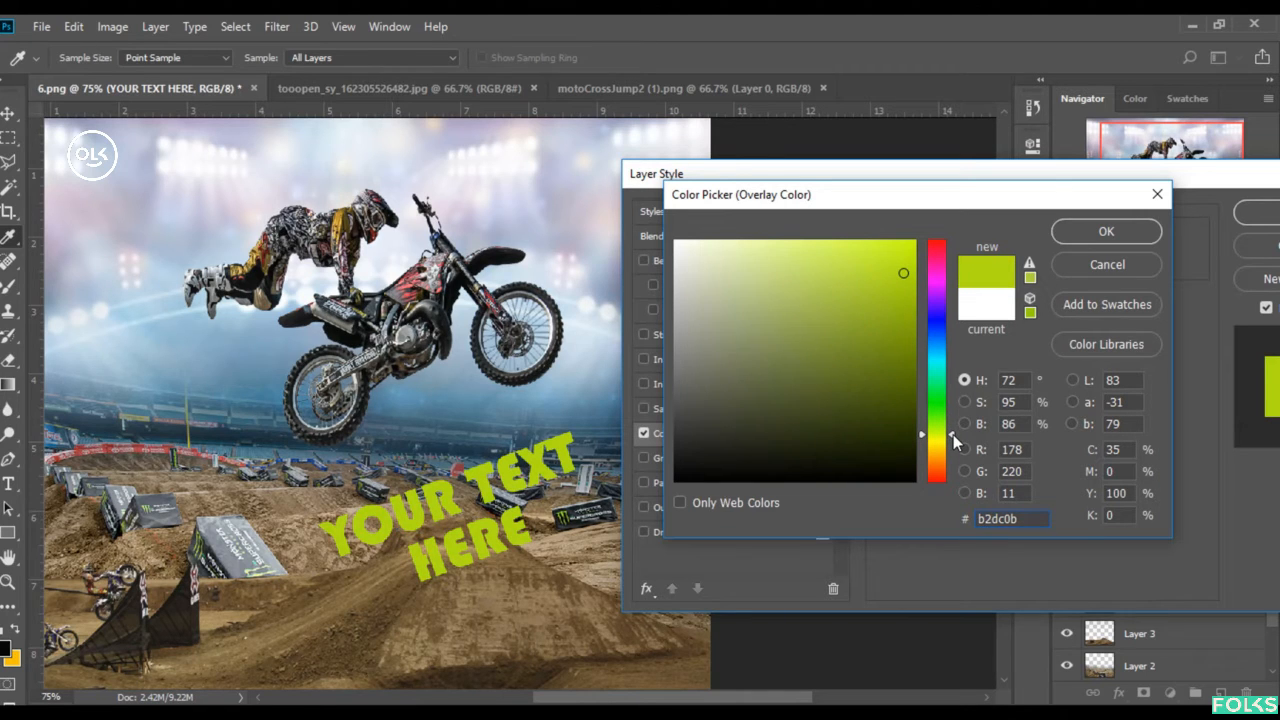
click(1106, 232)
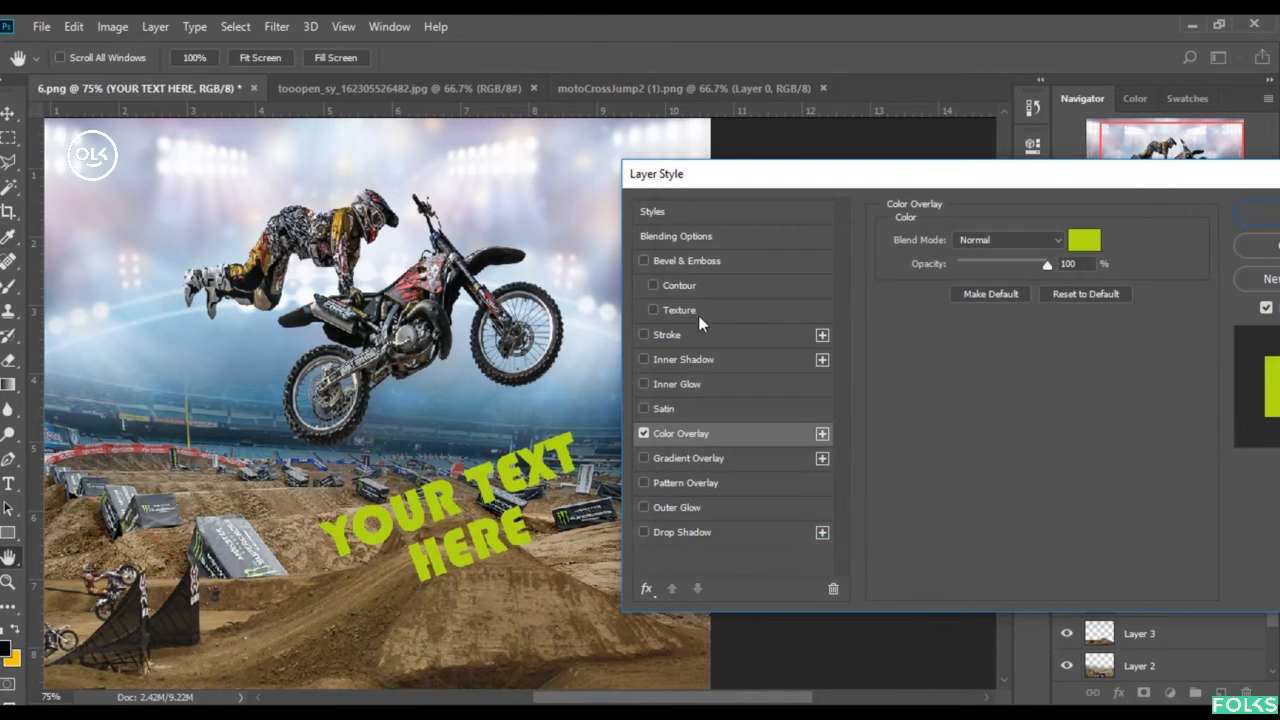
- Add a dark 4 px Stroke positioned Outside to the "YOUR TEXT HERE" layer and apply the layer style
click(655, 336)
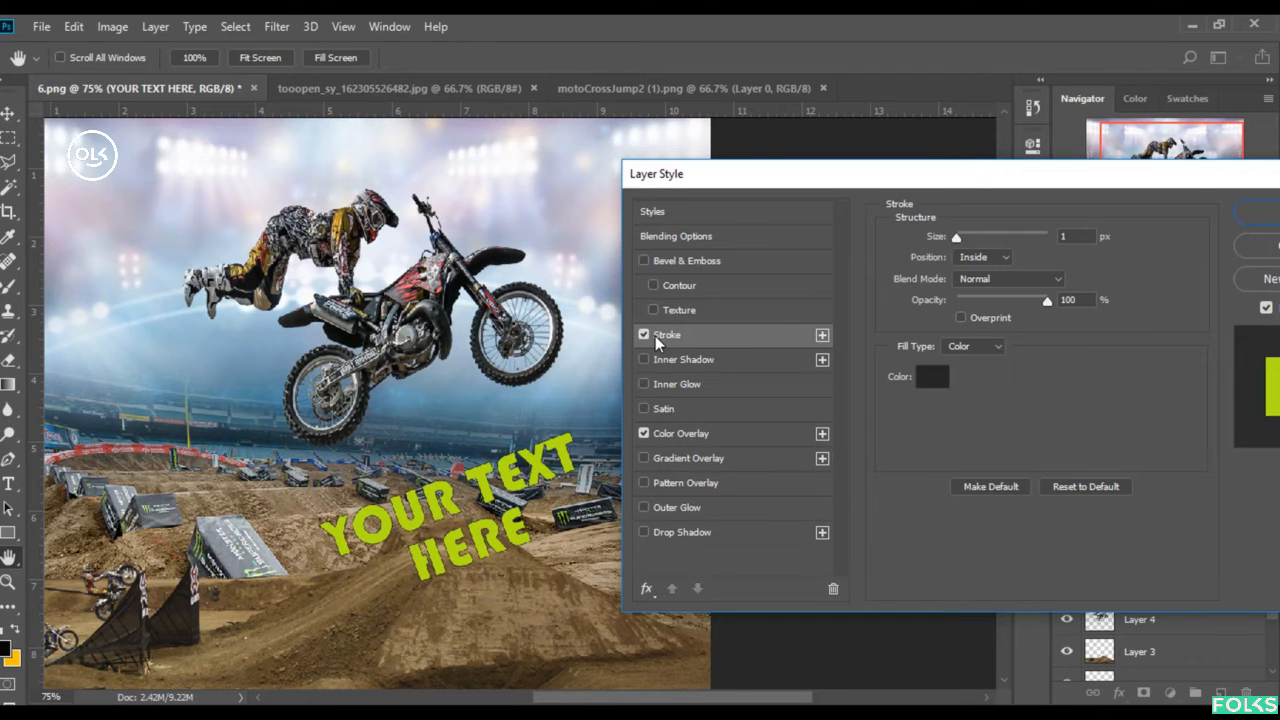
drag(957, 235, 948, 235)
click(982, 257)
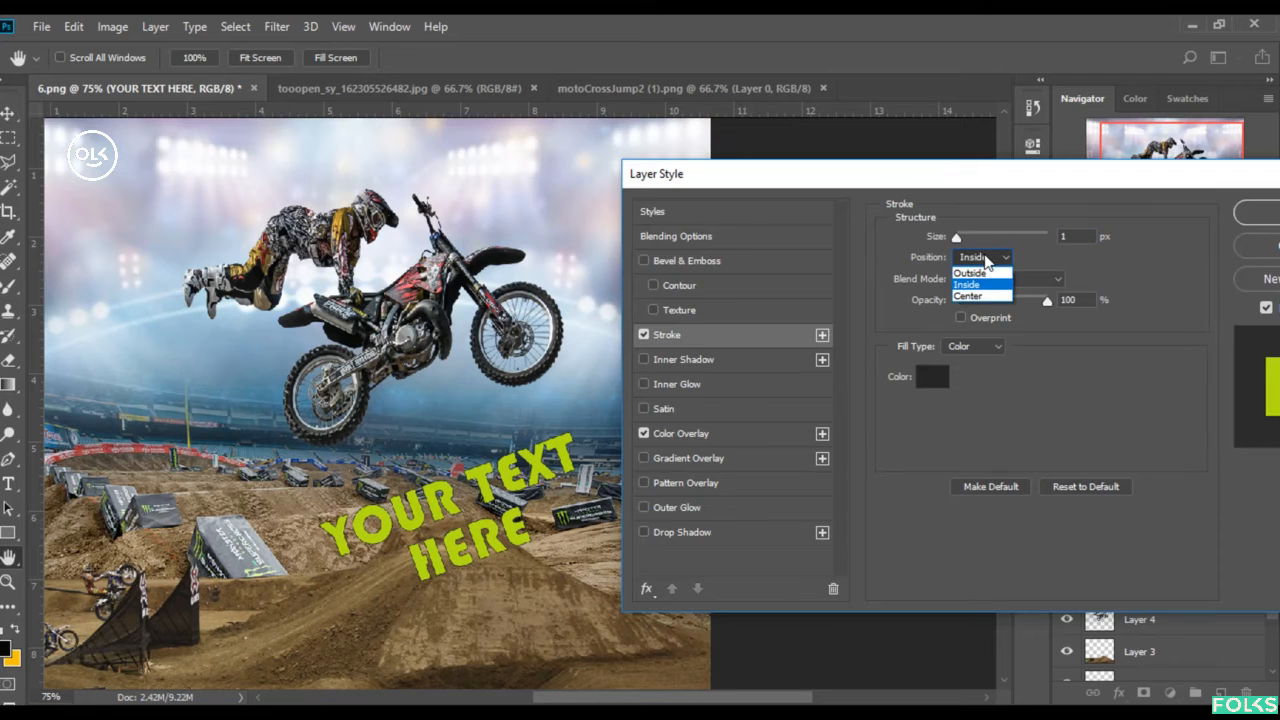
click(984, 275)
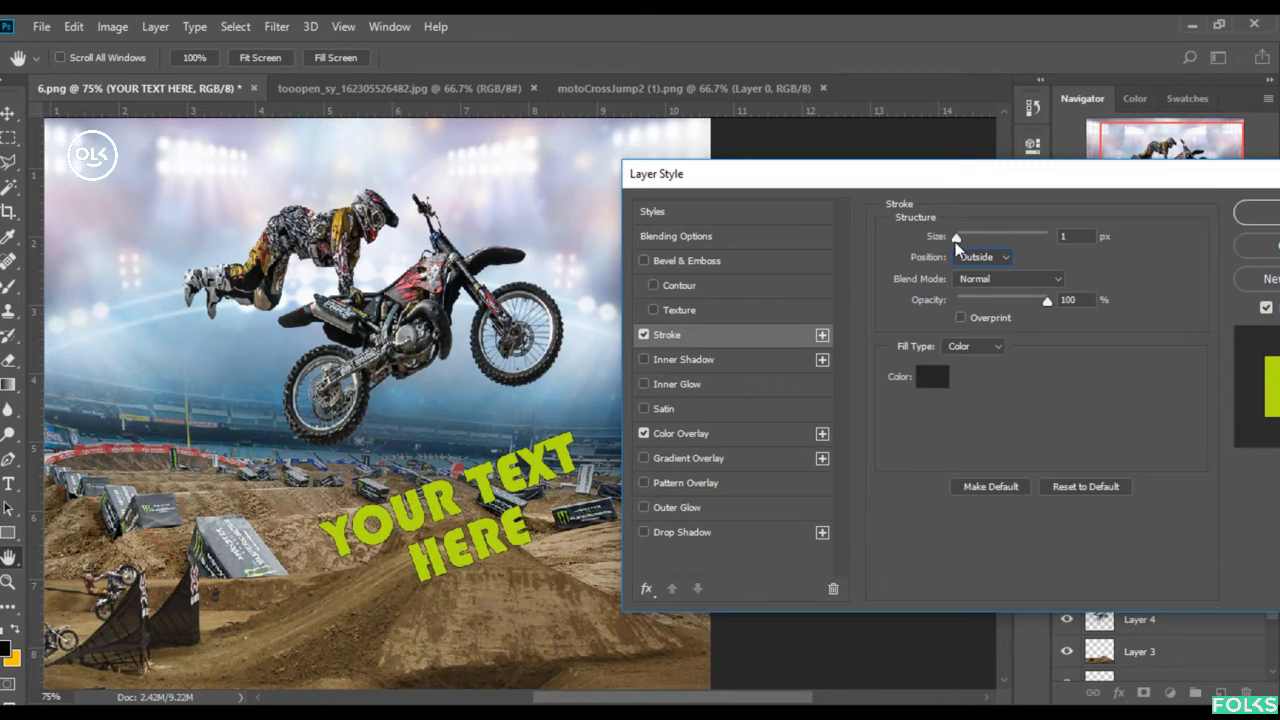
drag(956, 239, 960, 243)
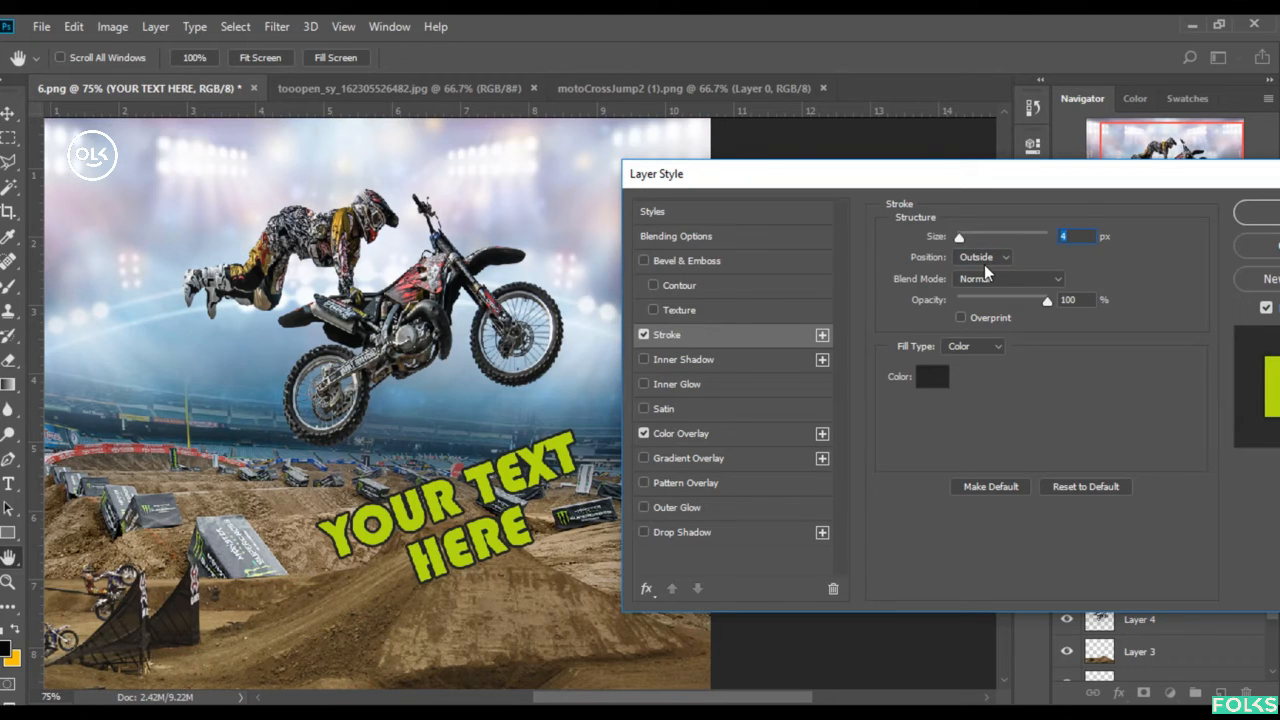
click(1250, 212)
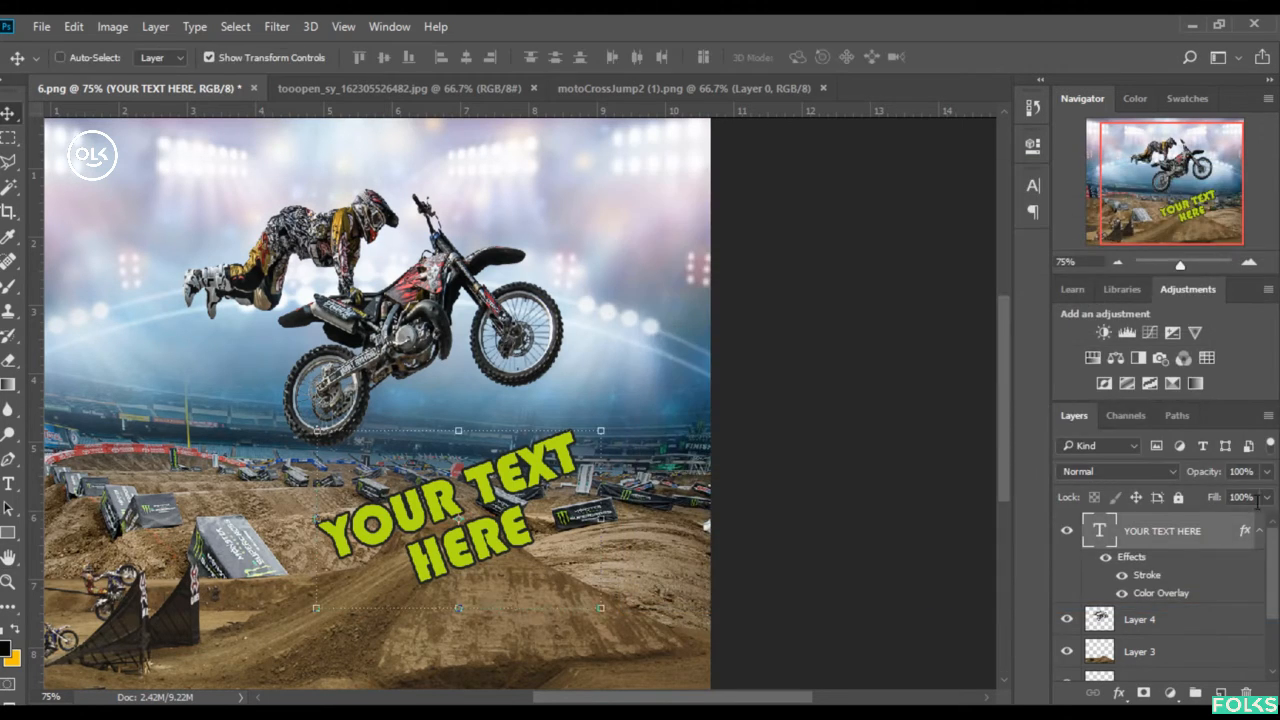
- Lower the opacity of the "YOUR TEXT HERE" layer to 77% and duplicate the layer
click(1268, 471)
drag(1266, 495, 1250, 495)
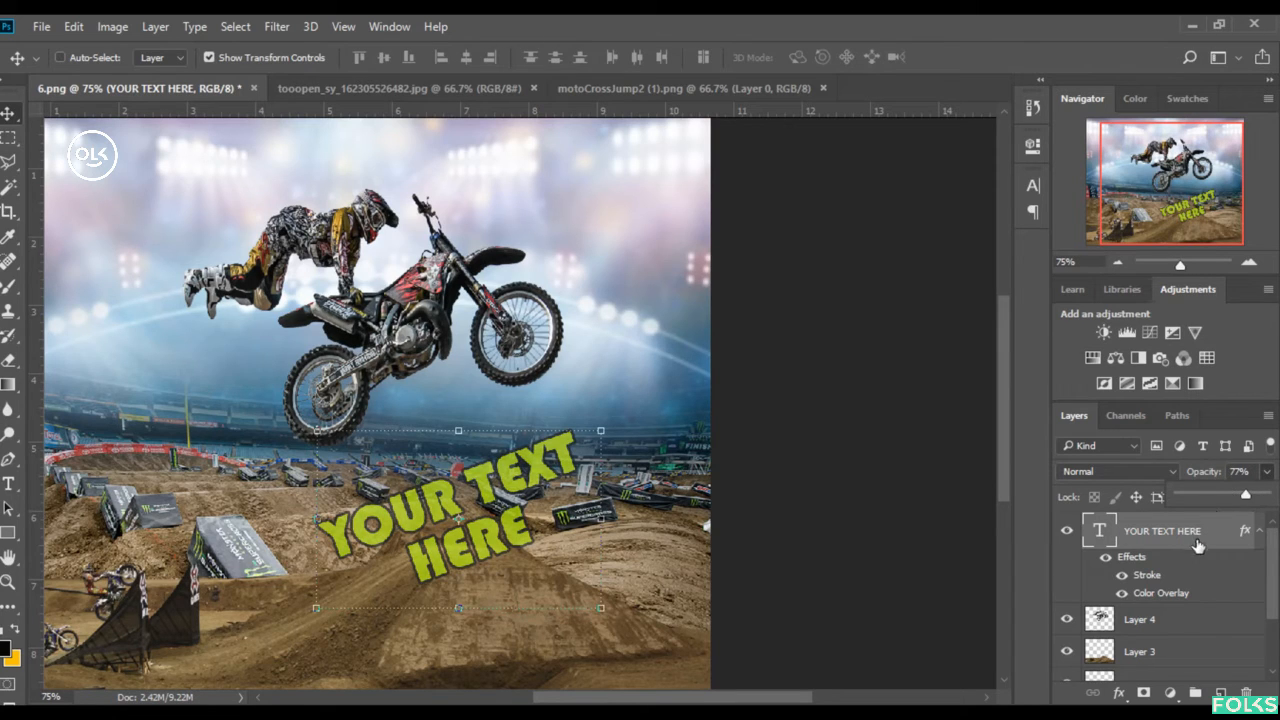
click(1258, 531)
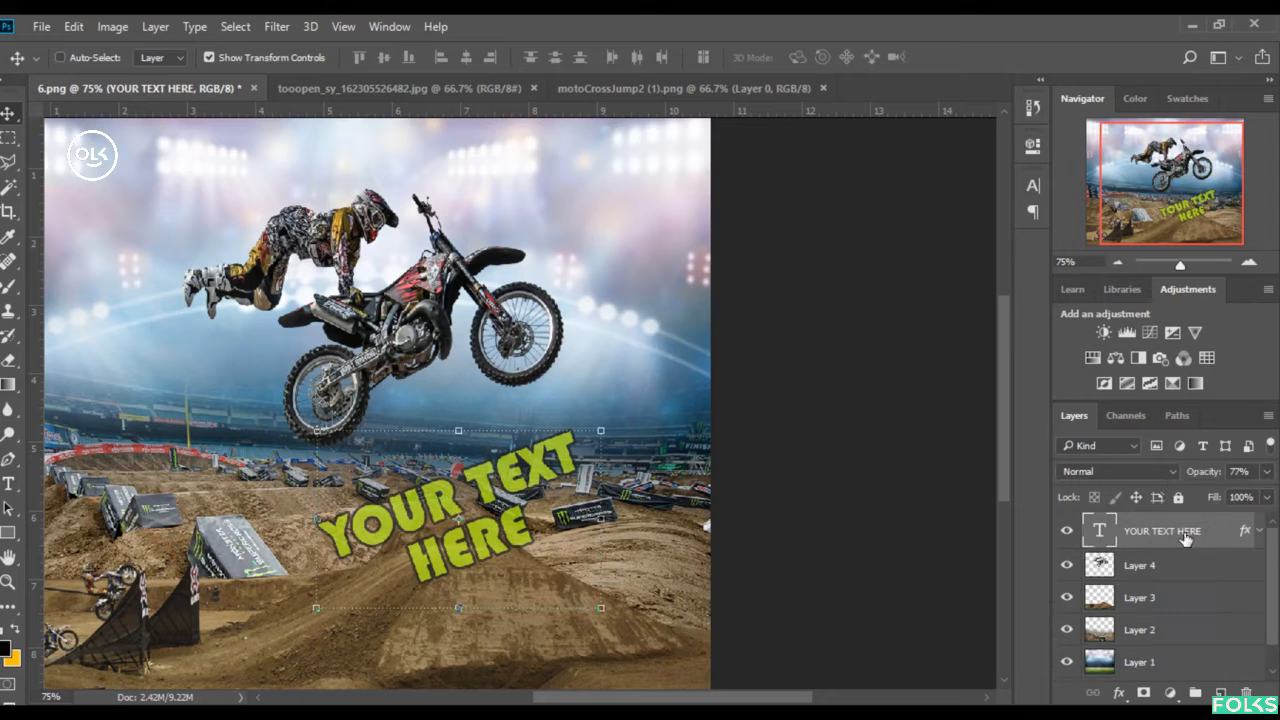
drag(1195, 535, 1221, 691)
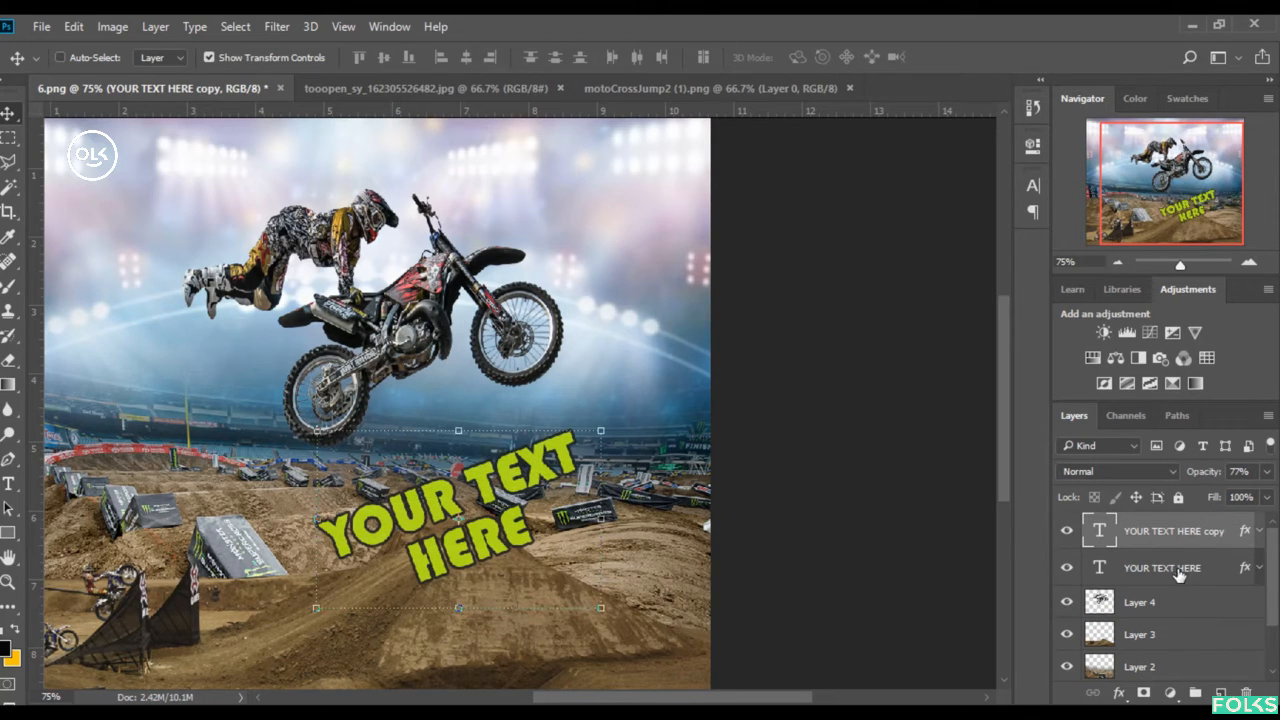
- Rasterize the original "YOUR TEXT HERE" layer by adding an empty layer above it and merging the two
click(1179, 573)
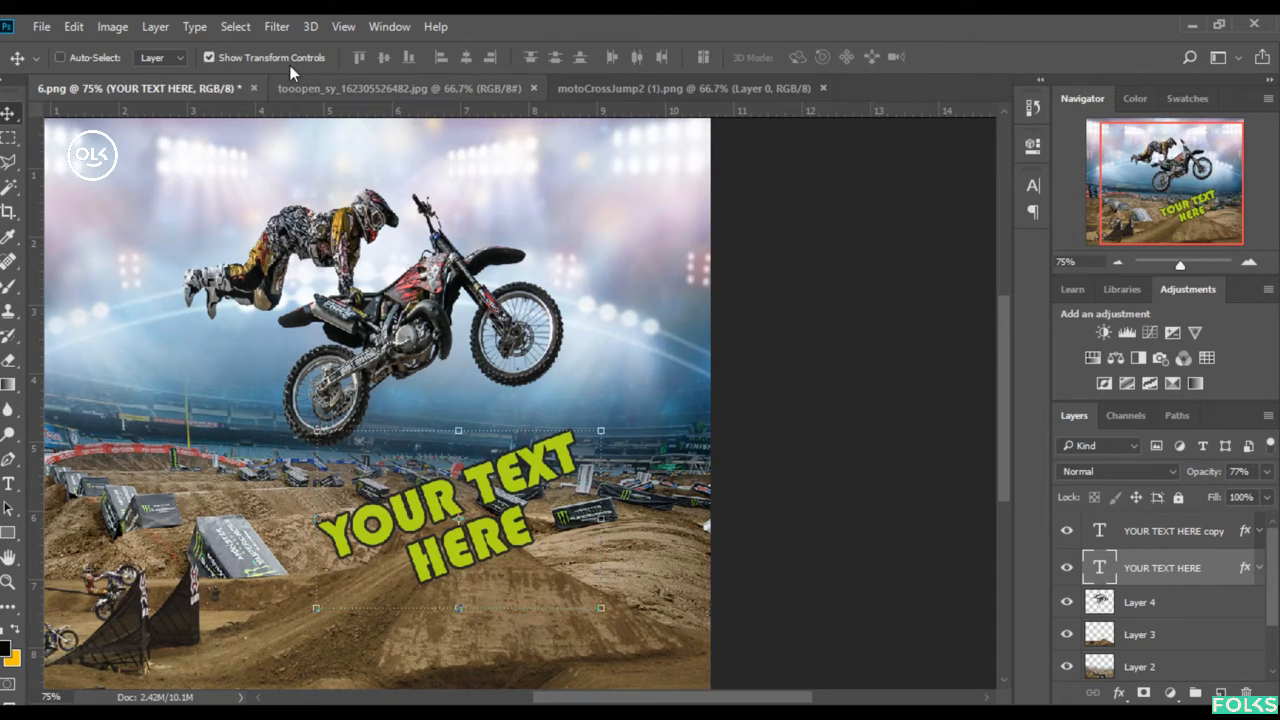
click(277, 26)
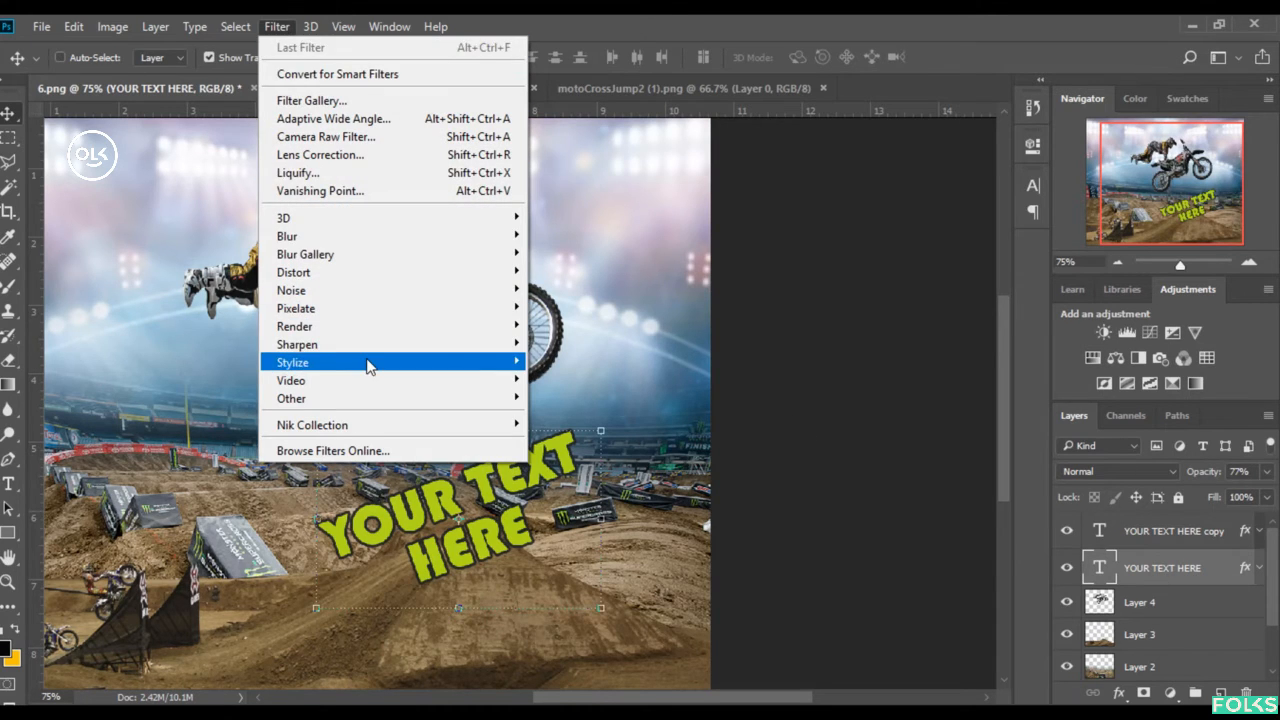
mouse_move(384, 310)
click(1182, 571)
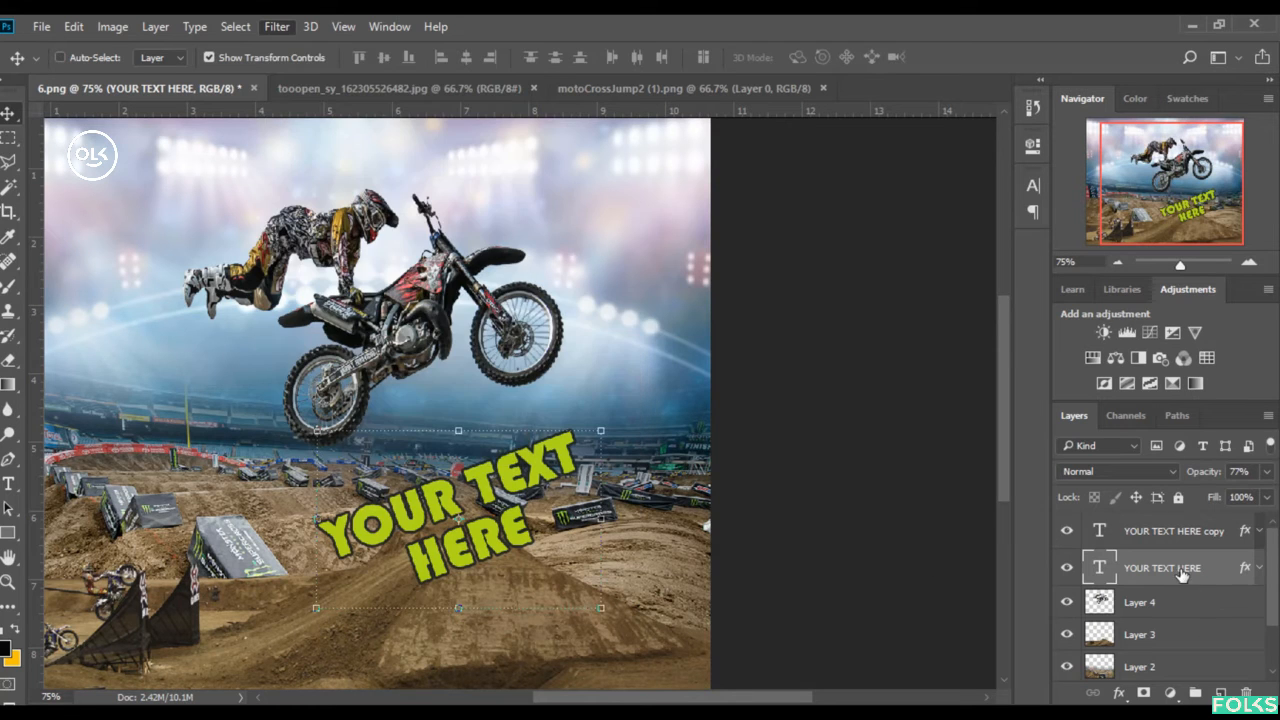
click(1220, 692)
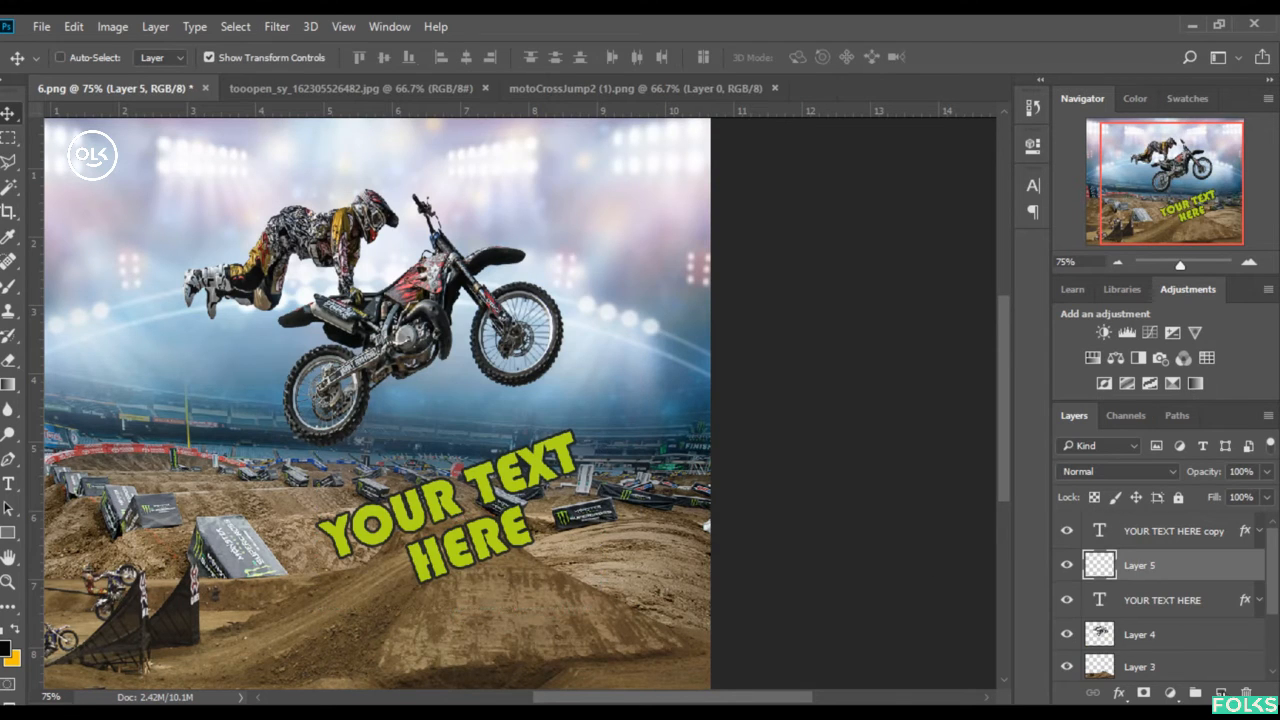
ctrl+click(1174, 602)
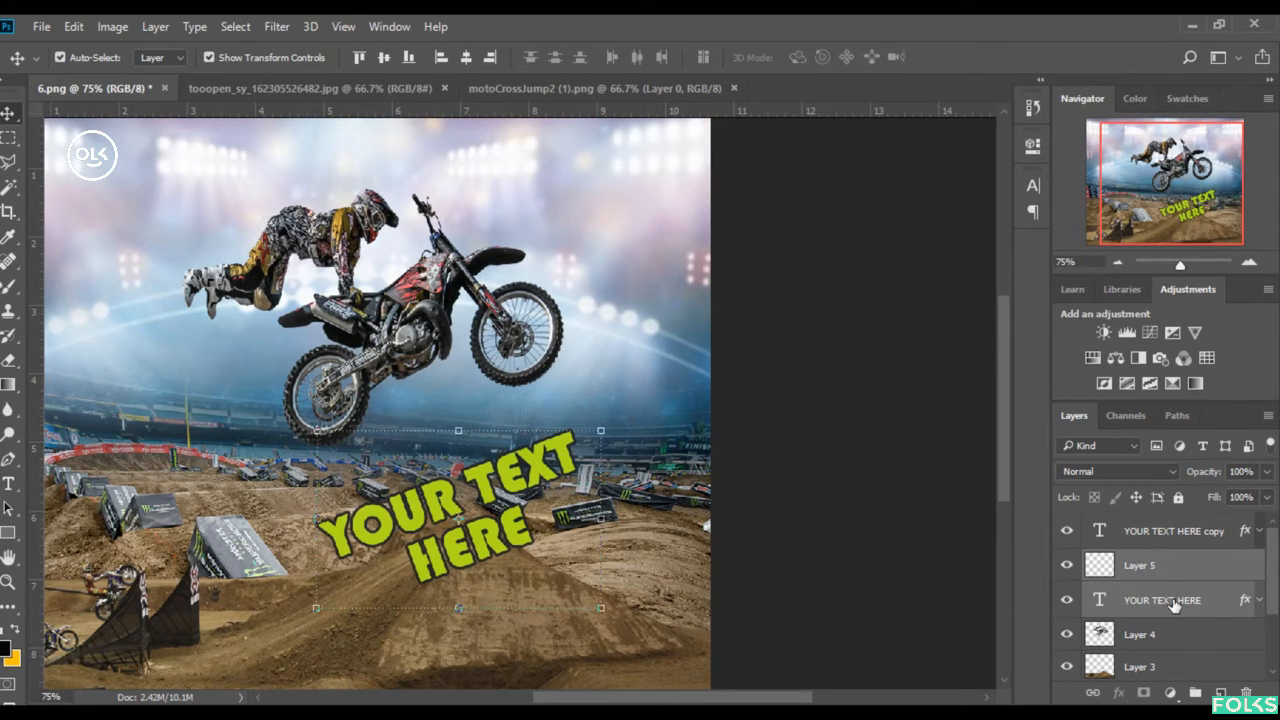
key(ctrl+e)
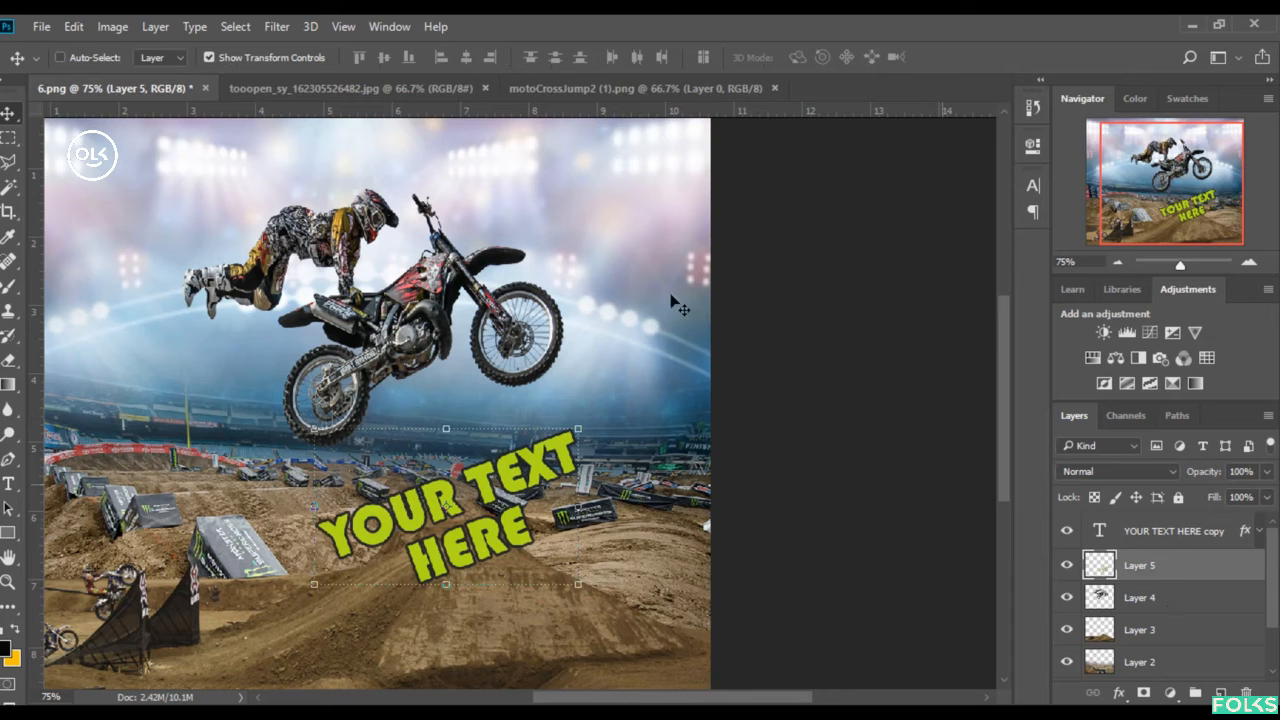
- Apply Motion Blur to the merged text layer at an angle of 27° with a distance slightly above 162 pixels
click(272, 27)
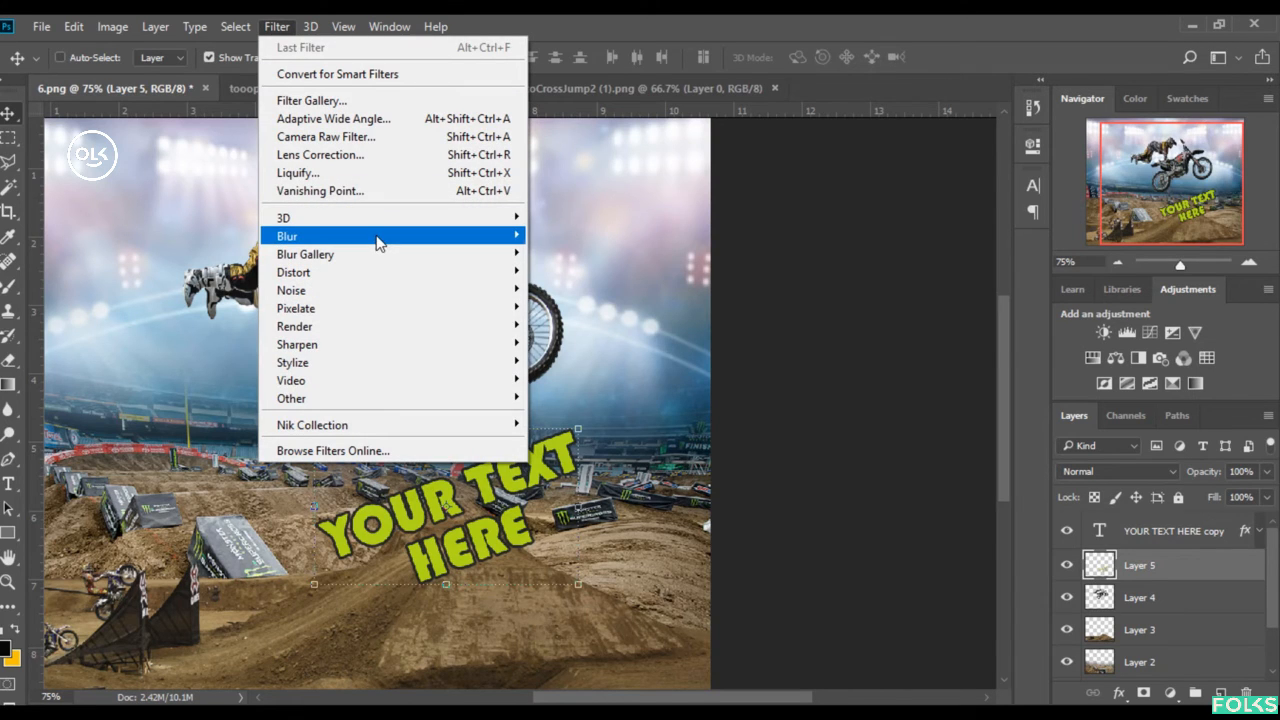
mouse_move(378, 238)
click(606, 344)
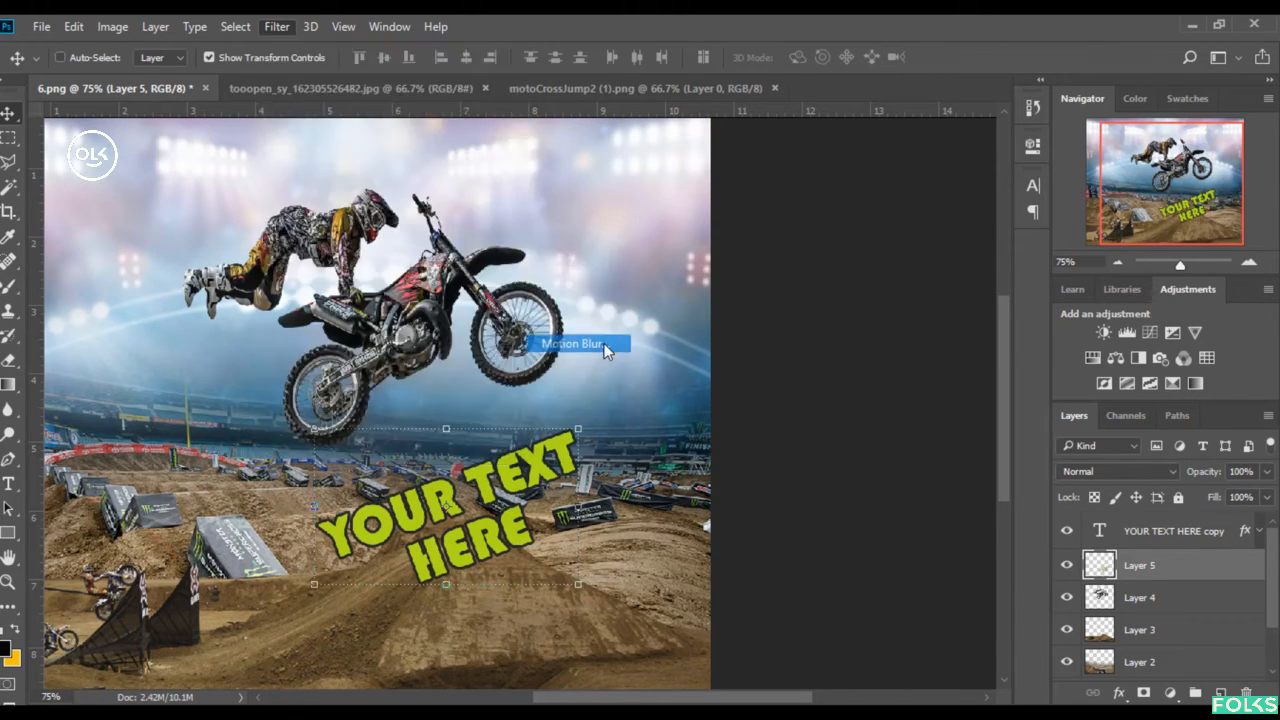
drag(621, 141, 828, 123)
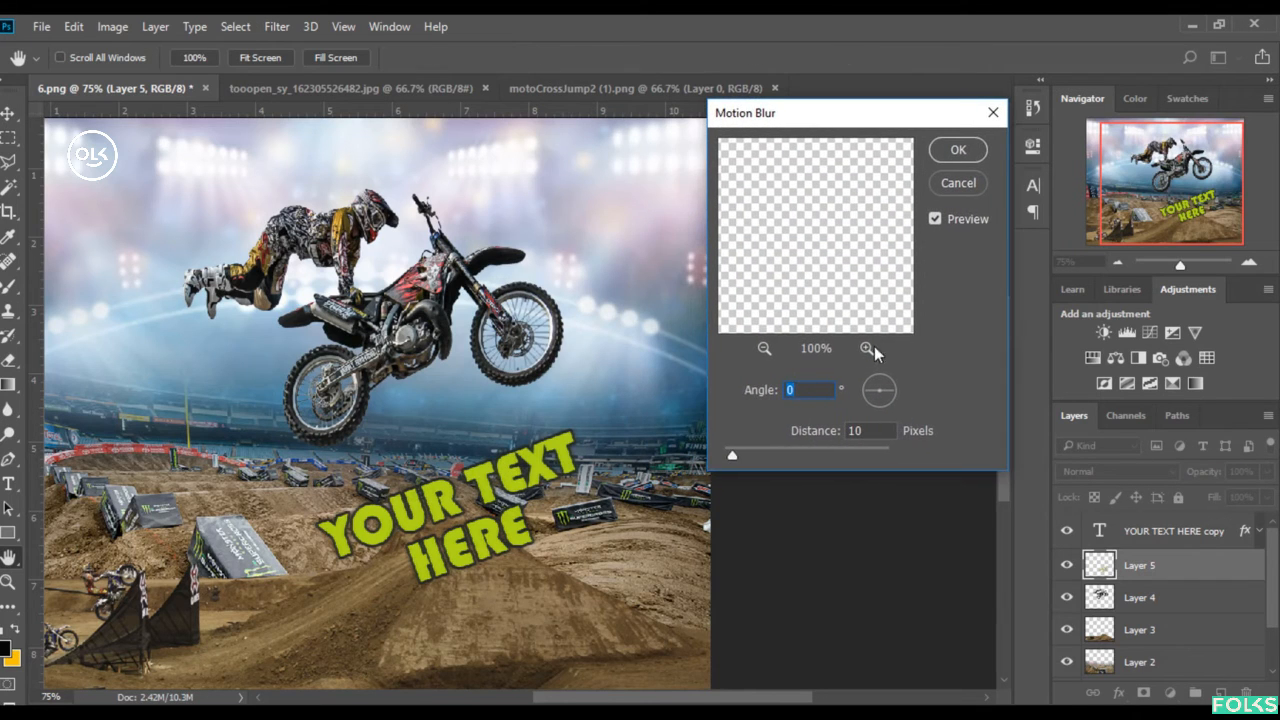
drag(891, 392, 895, 383)
drag(765, 455, 800, 453)
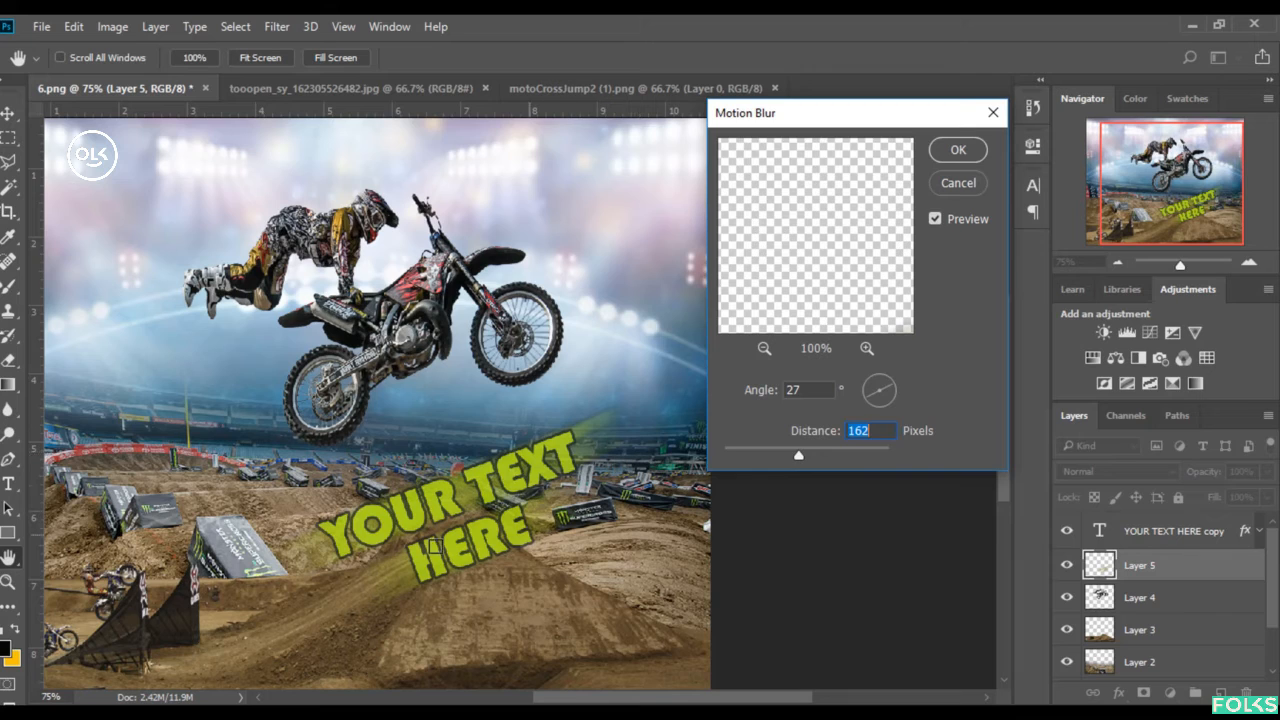
drag(800, 455, 806, 453)
click(963, 150)
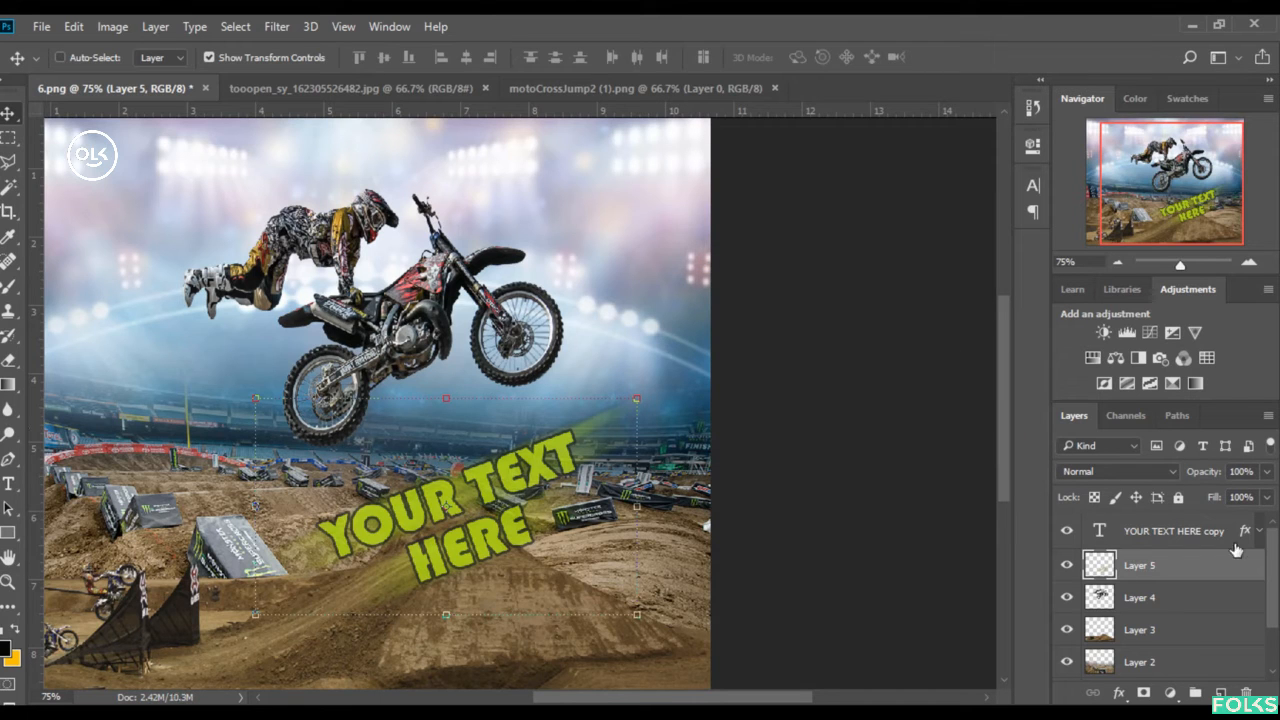
- Change the Color Overlay of the "YOUR TEXT HERE copy" layer to the brighter yellow-green cffd17 and apply the layer style
double_click(1245, 531)
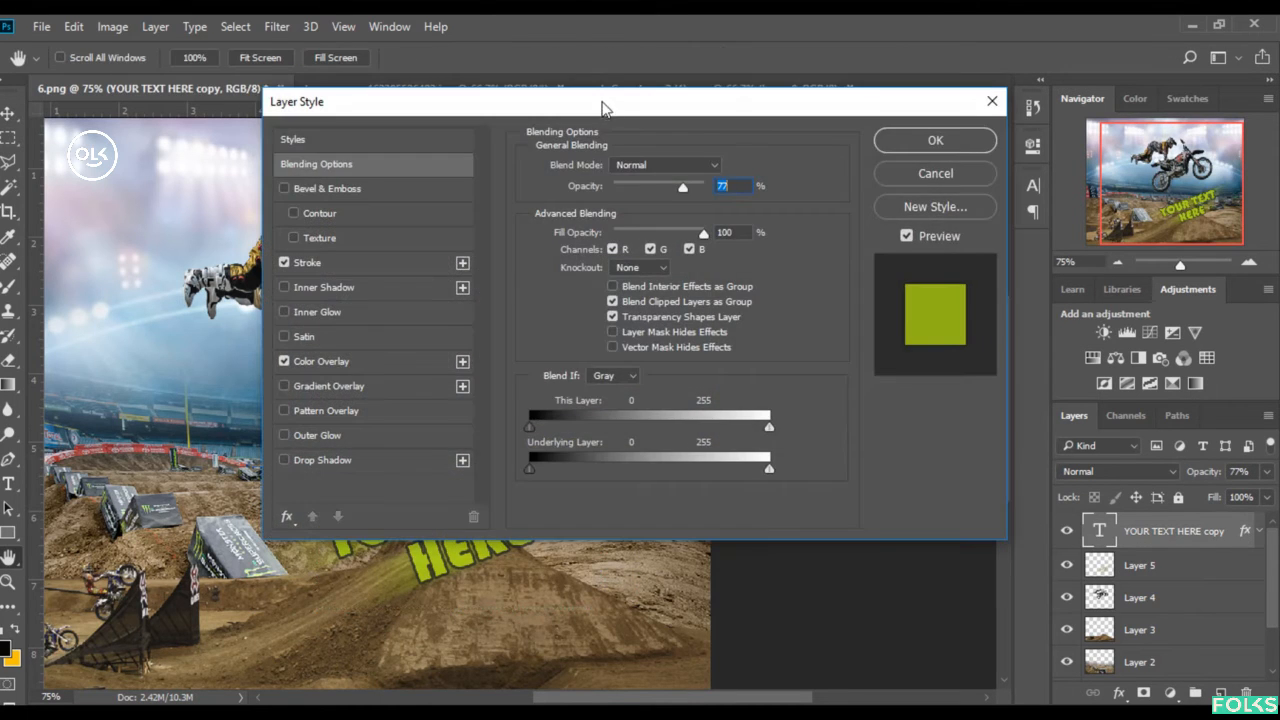
drag(655, 112, 1081, 176)
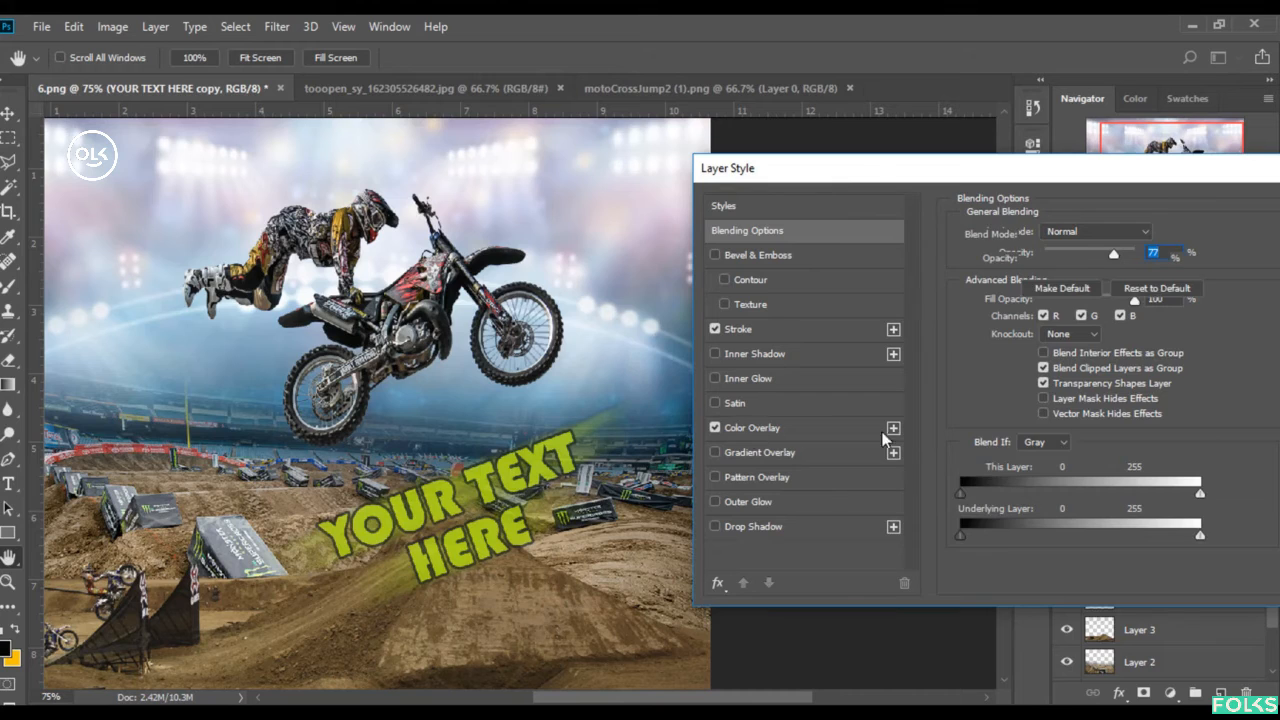
click(750, 428)
click(1147, 240)
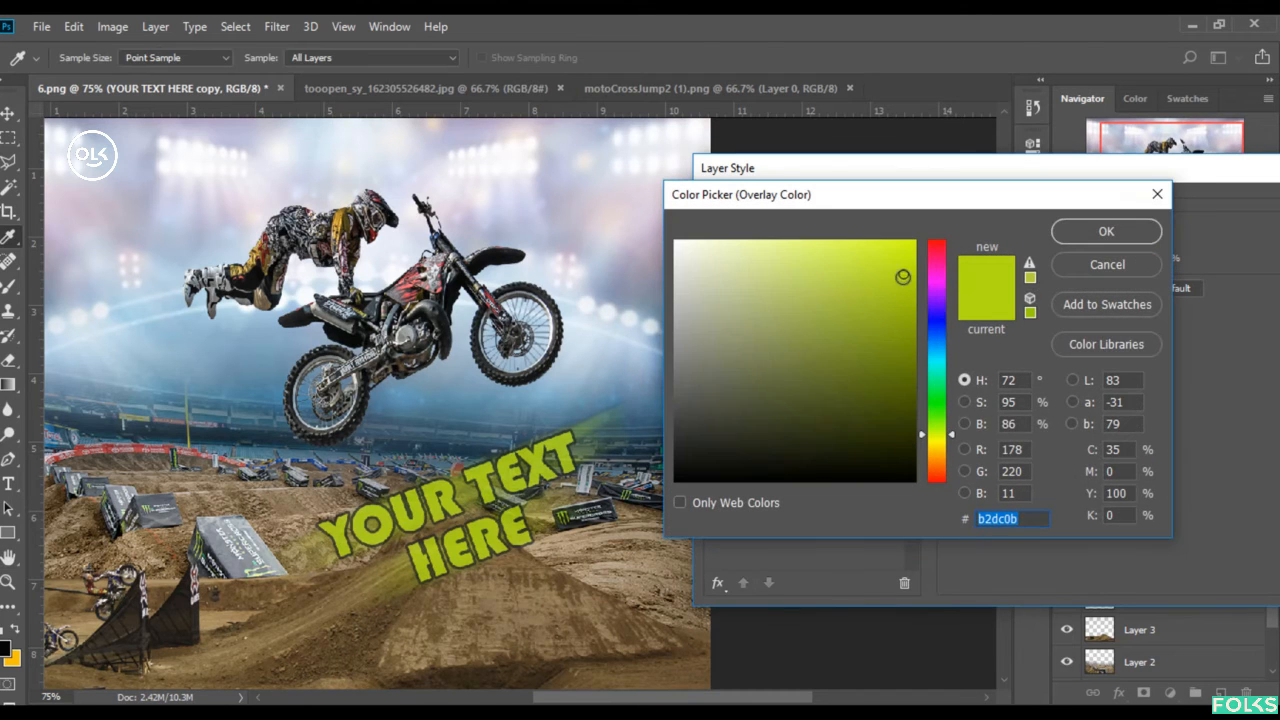
drag(903, 274, 894, 242)
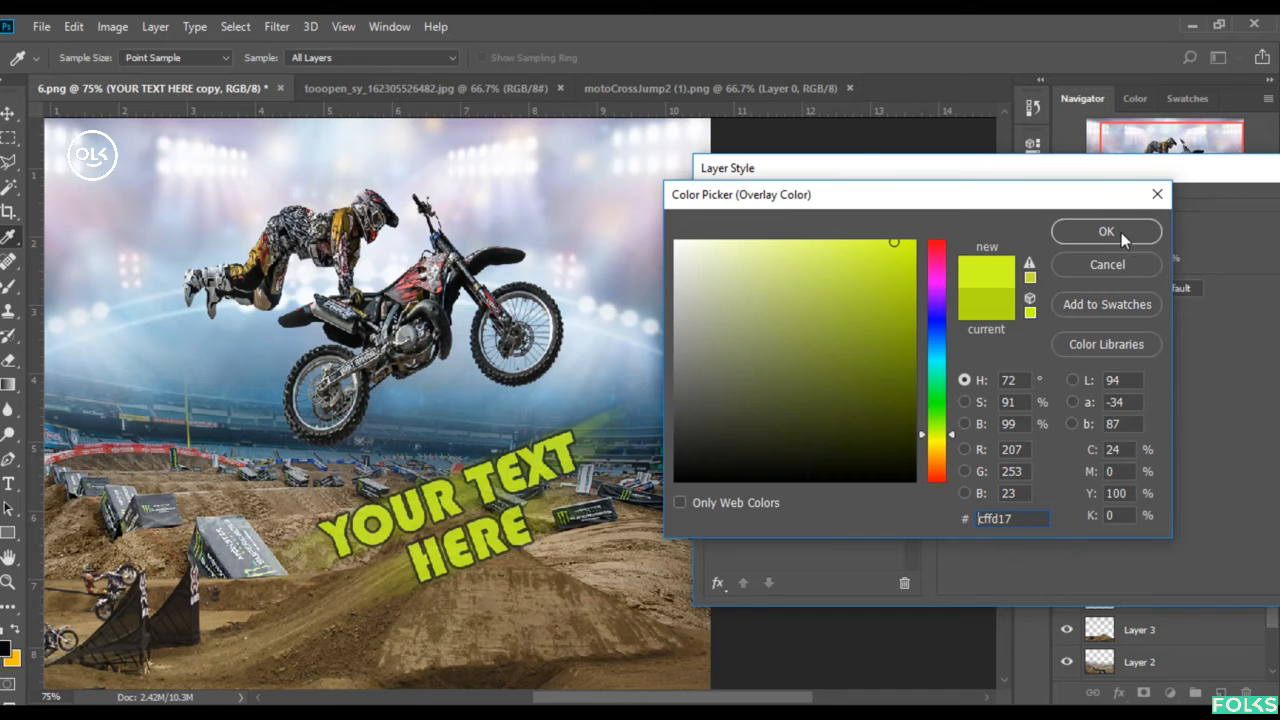
click(1121, 234)
drag(1131, 173, 845, 183)
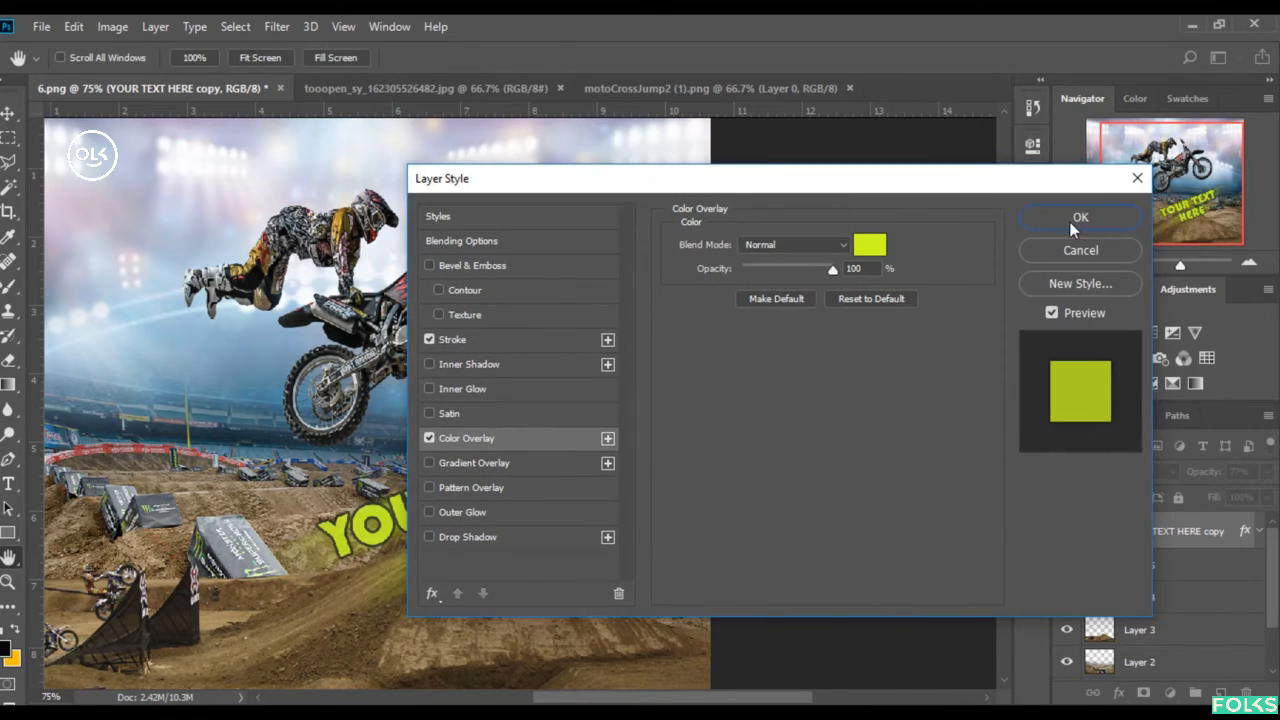
click(1072, 220)
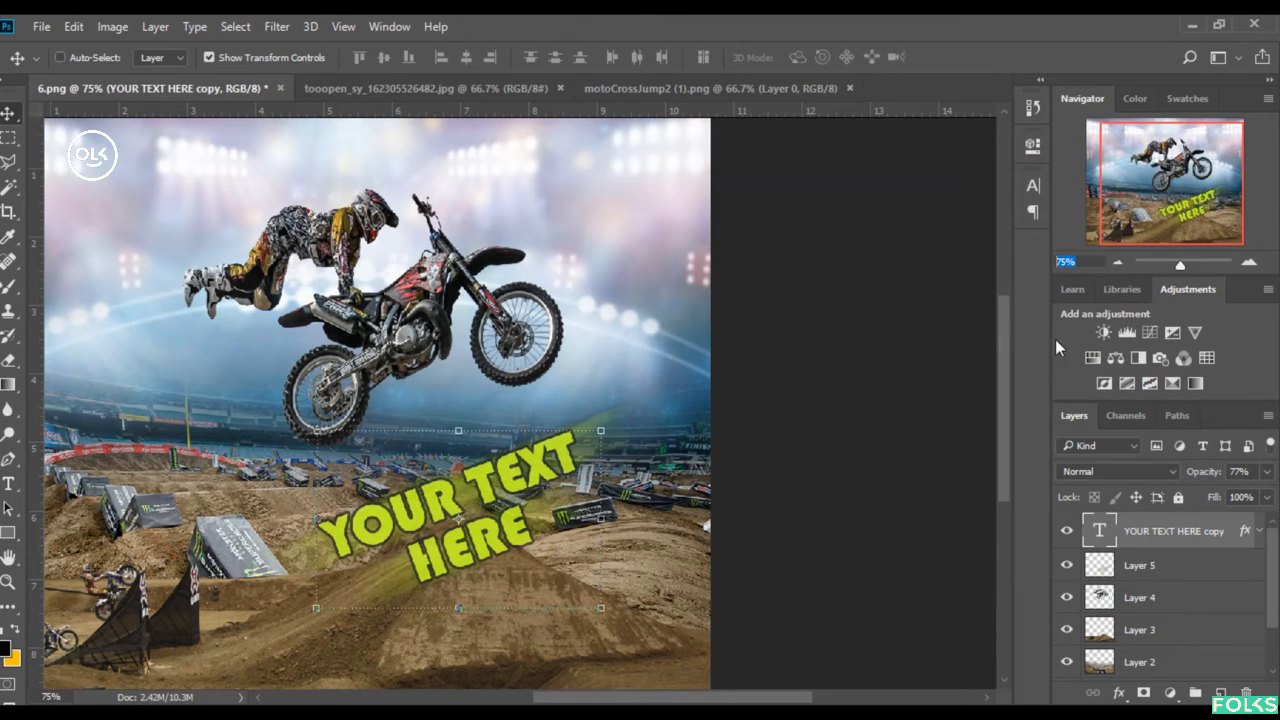
- Show the whole poster at 50% zoom and turn off the transform controls
text(50)
key(Return)
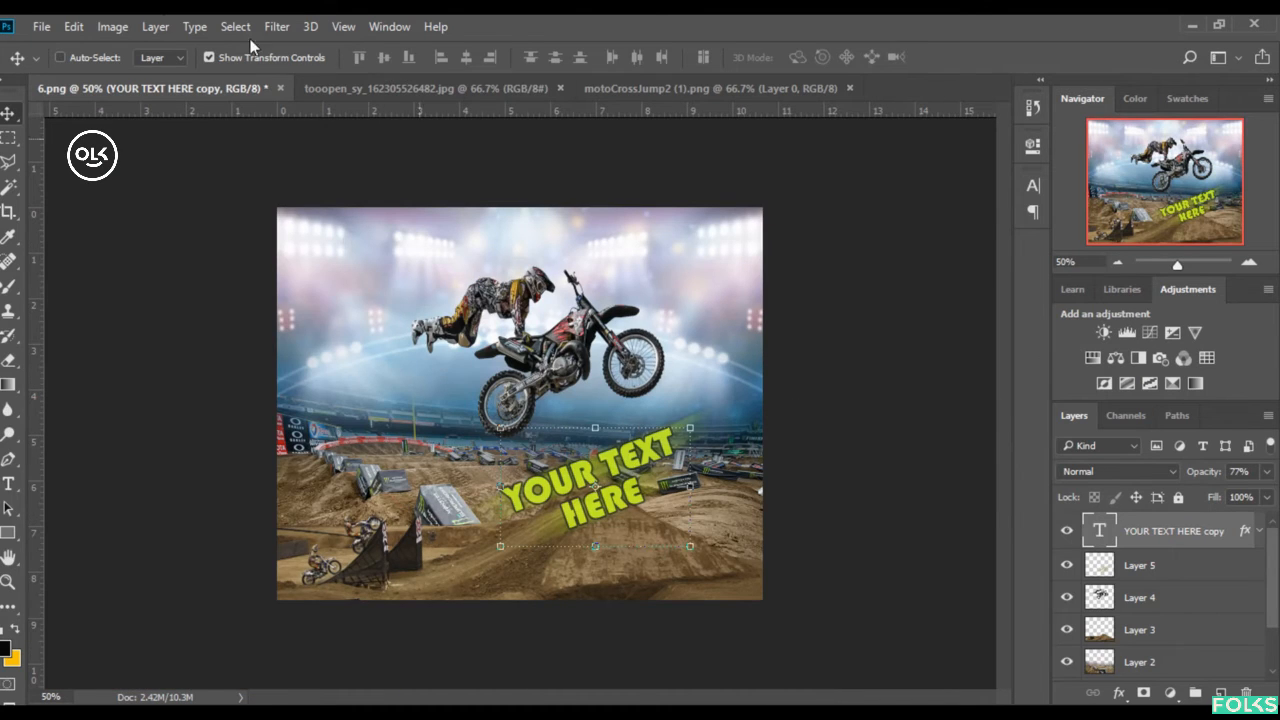
click(209, 57)
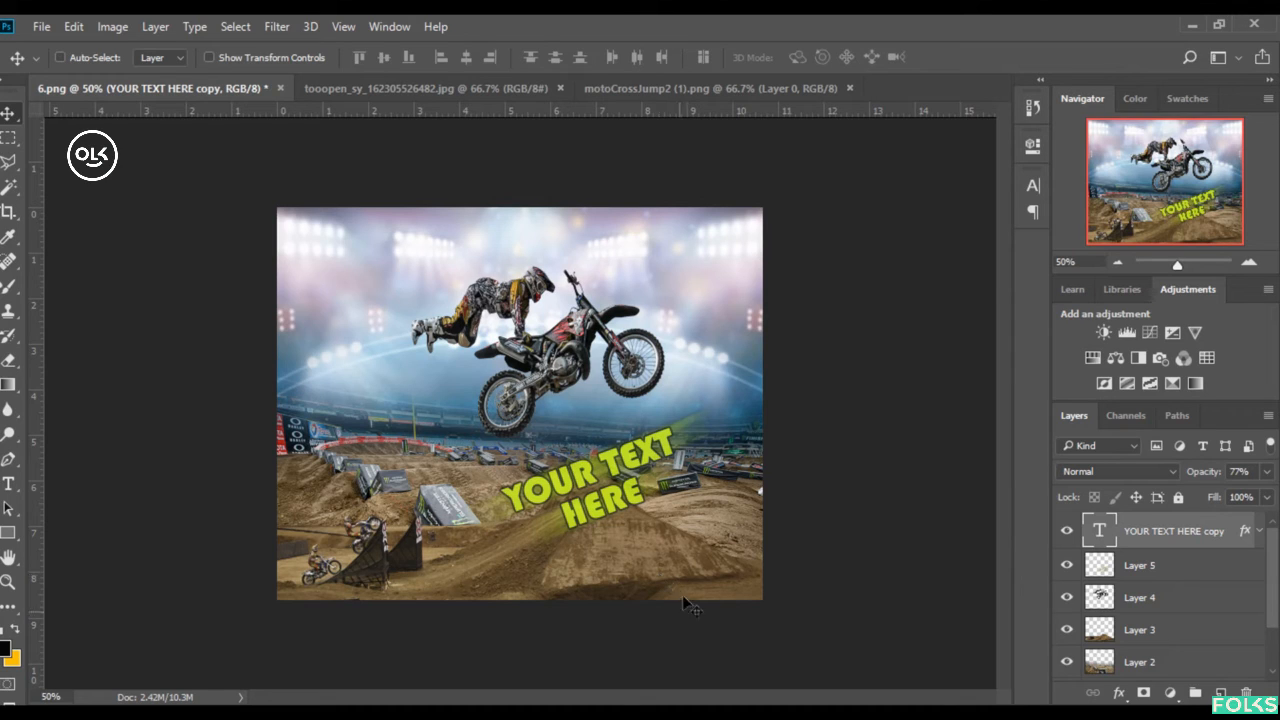
- Set the poster's zoom to 100% and make Layer 3 the active layer
mouse_move(151, 714)
text(100)
key(Return)
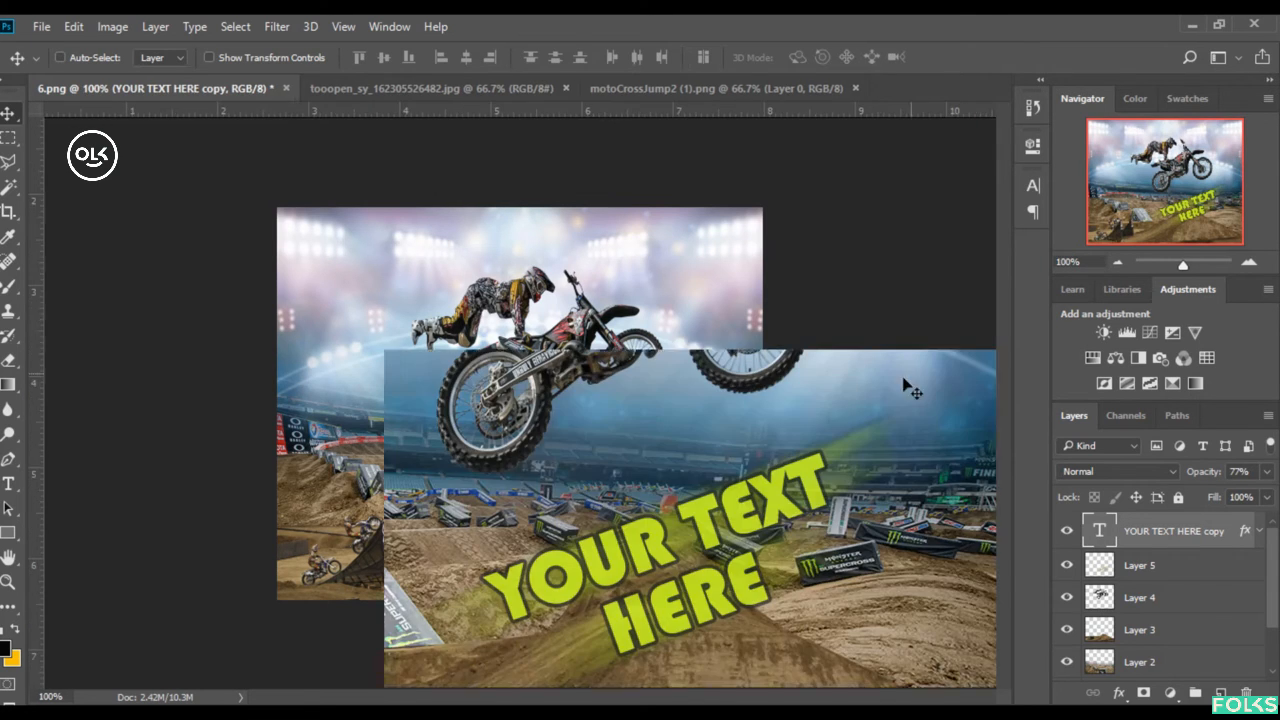
scroll(620, 472, up, 1)
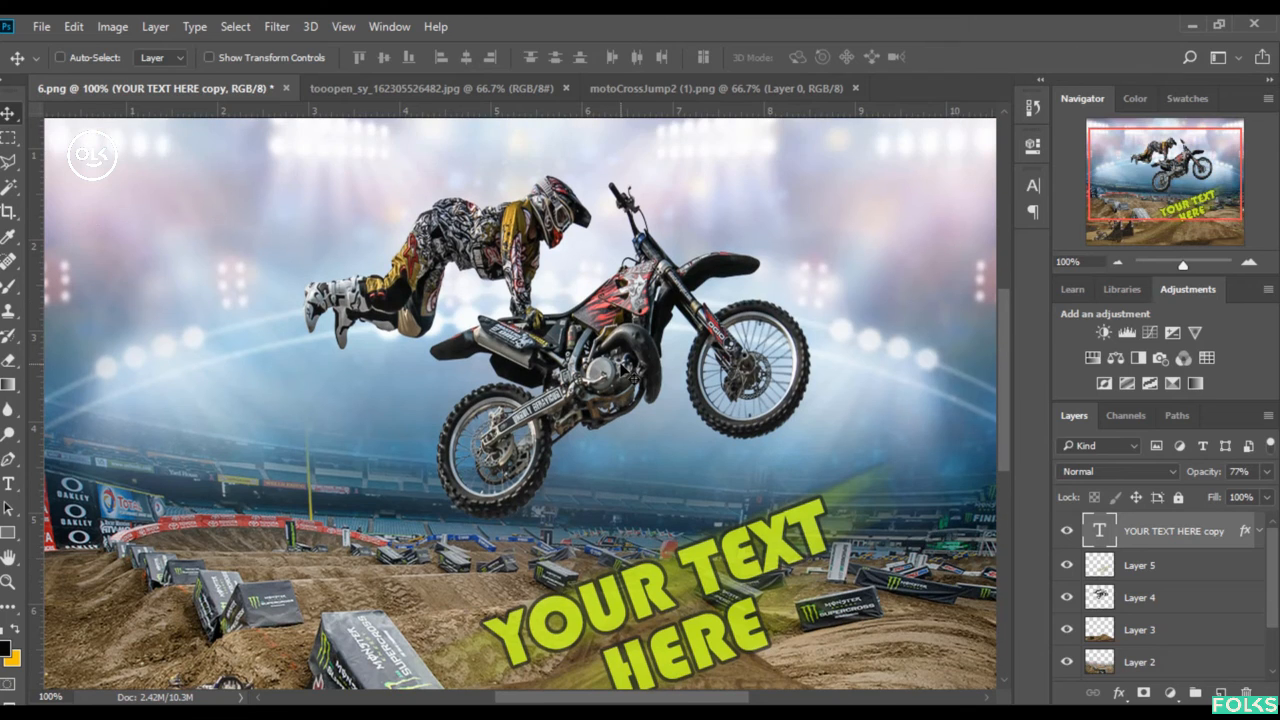
scroll(664, 390, down, 1)
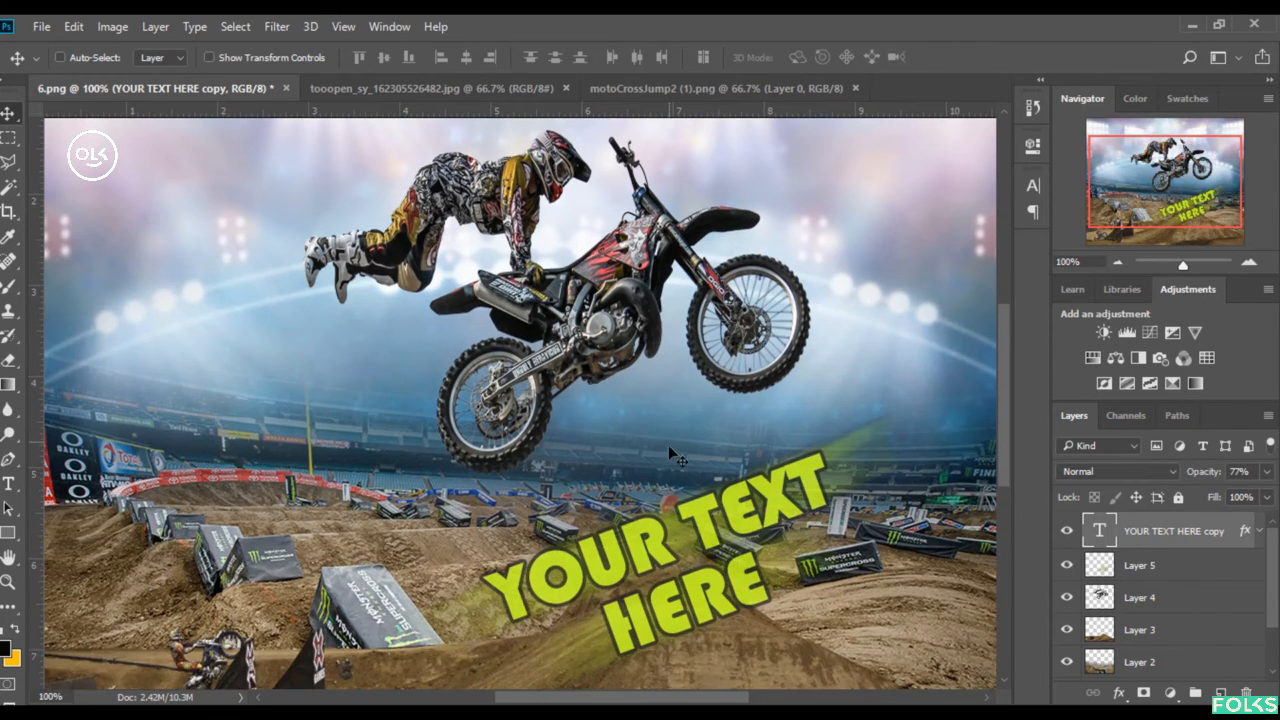
click(1162, 600)
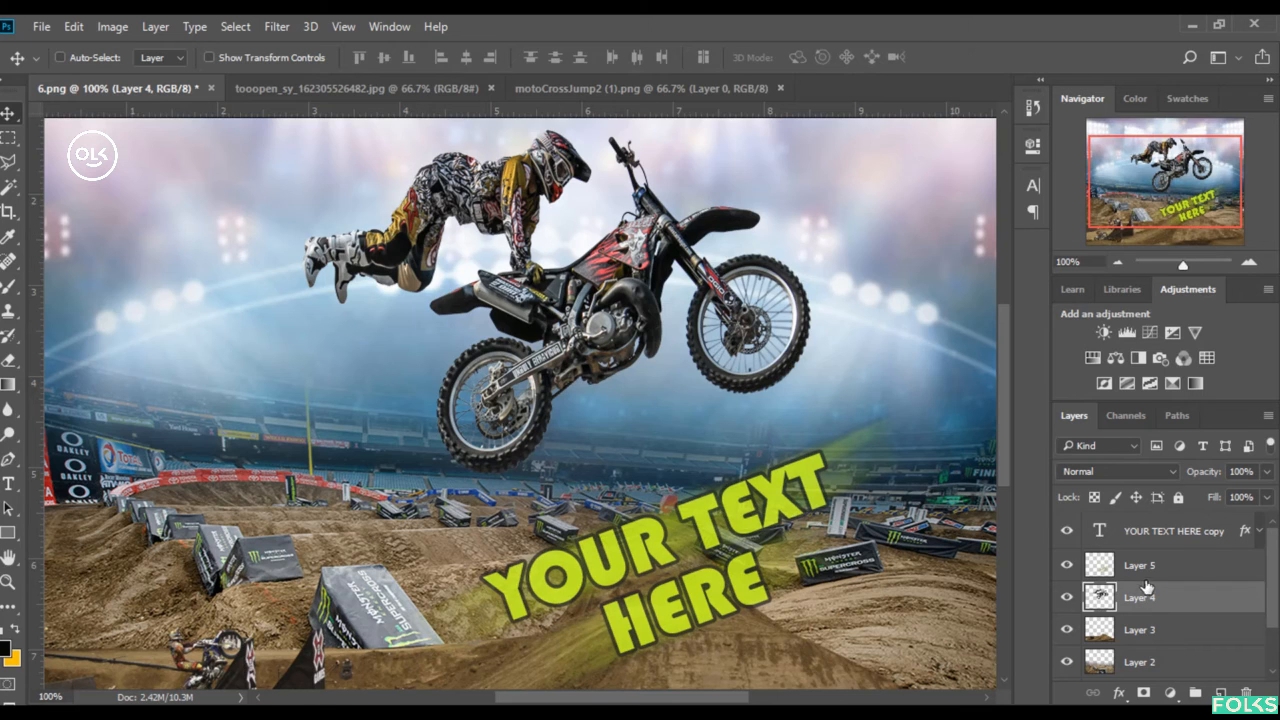
click(1178, 636)
- Open the image dirt-charge-png-0 from folder 6 in Adobe Photoshop CC 2018
click(318, 713)
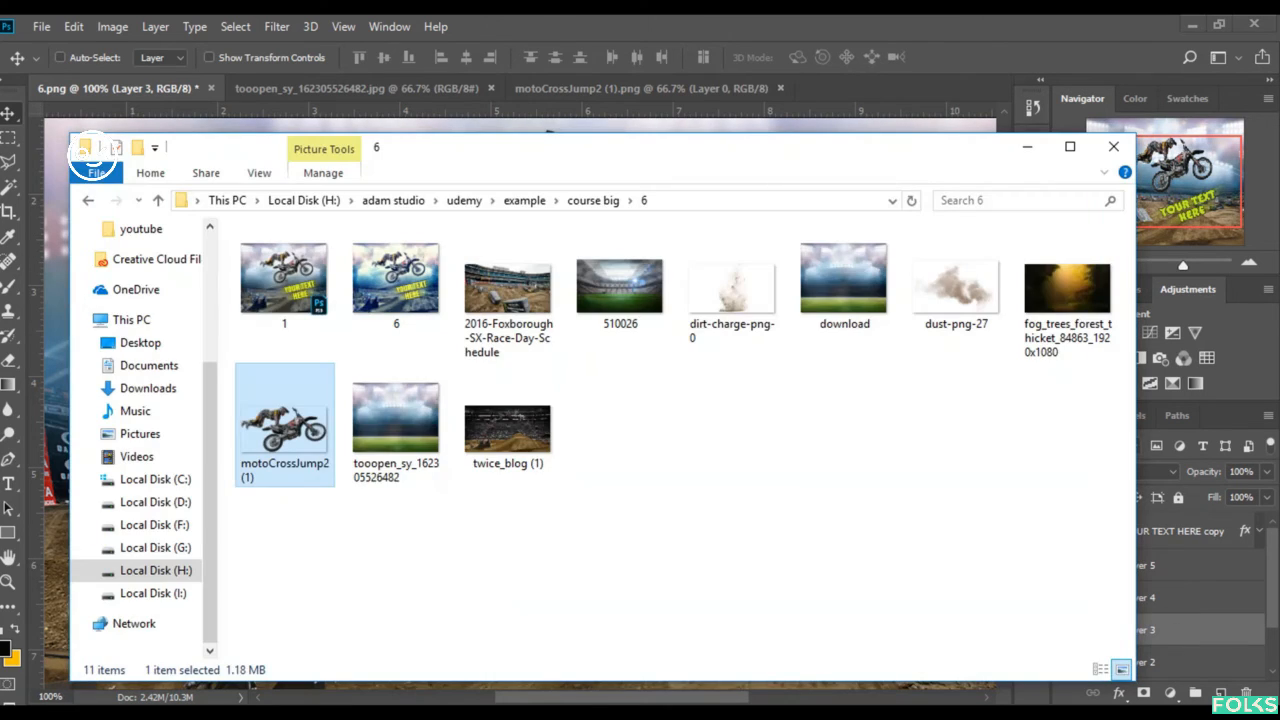
click(743, 305)
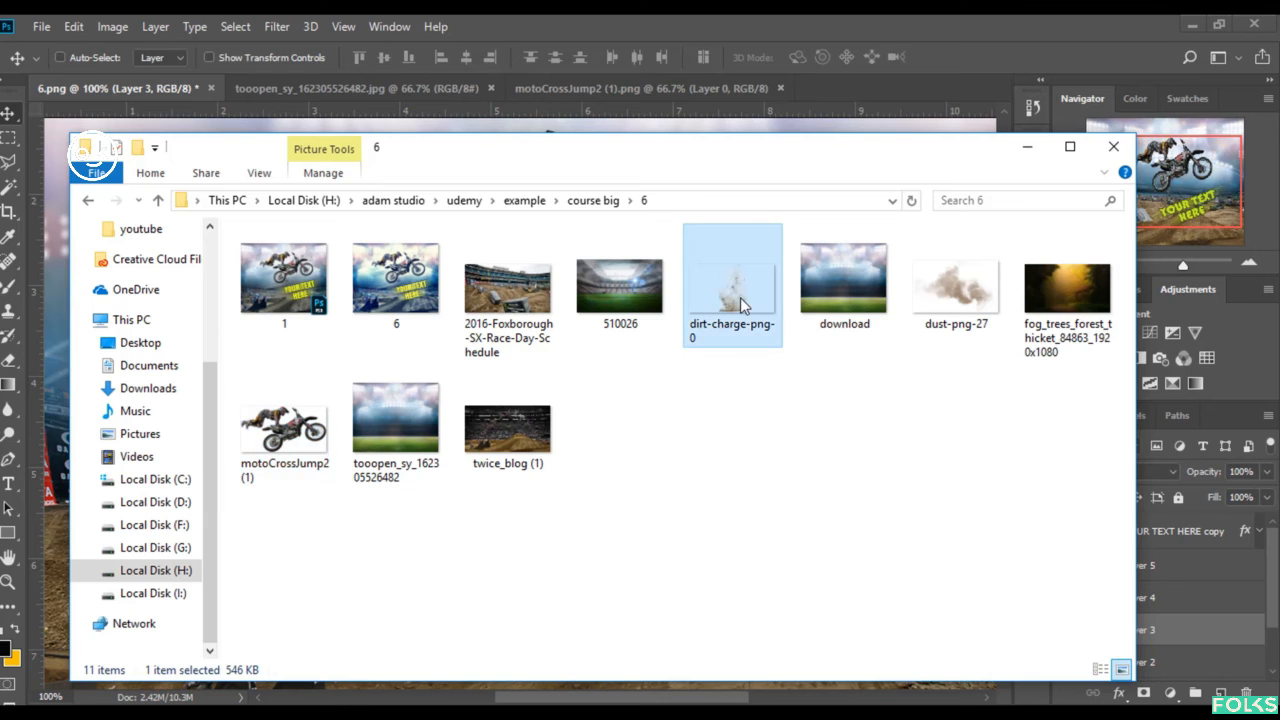
double_click(743, 305)
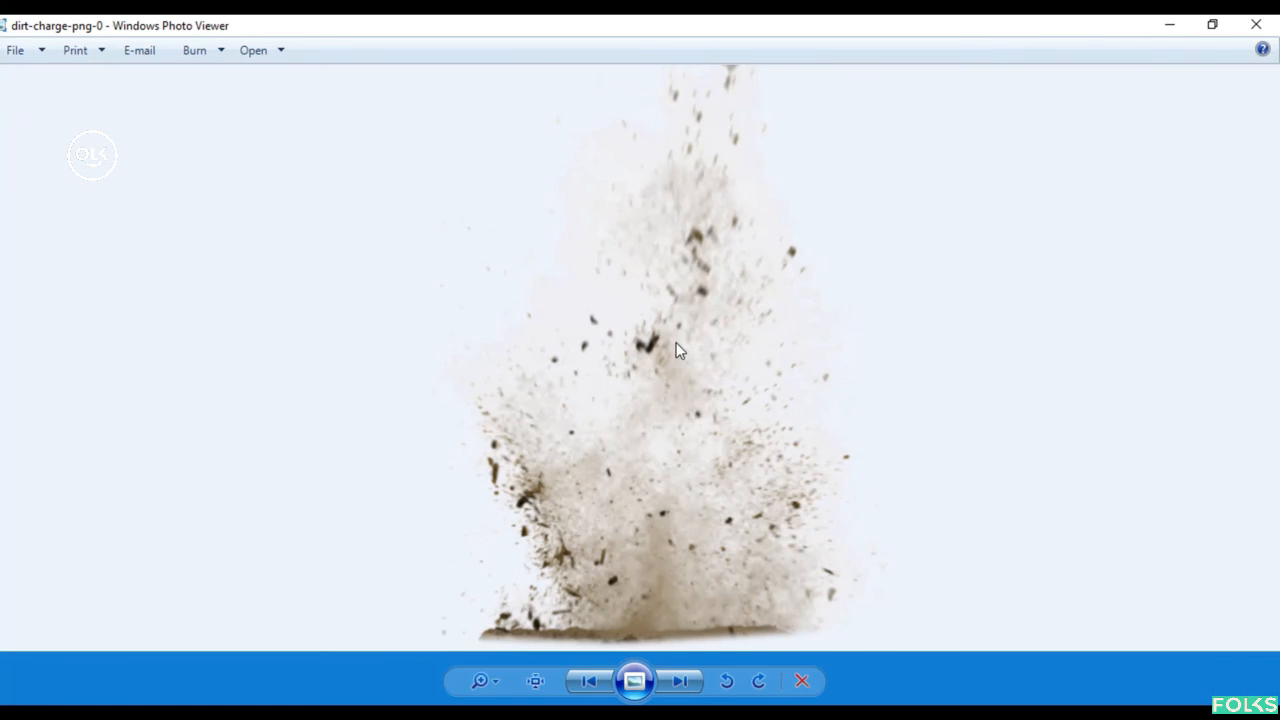
right_click(676, 342)
mouse_move(777, 362)
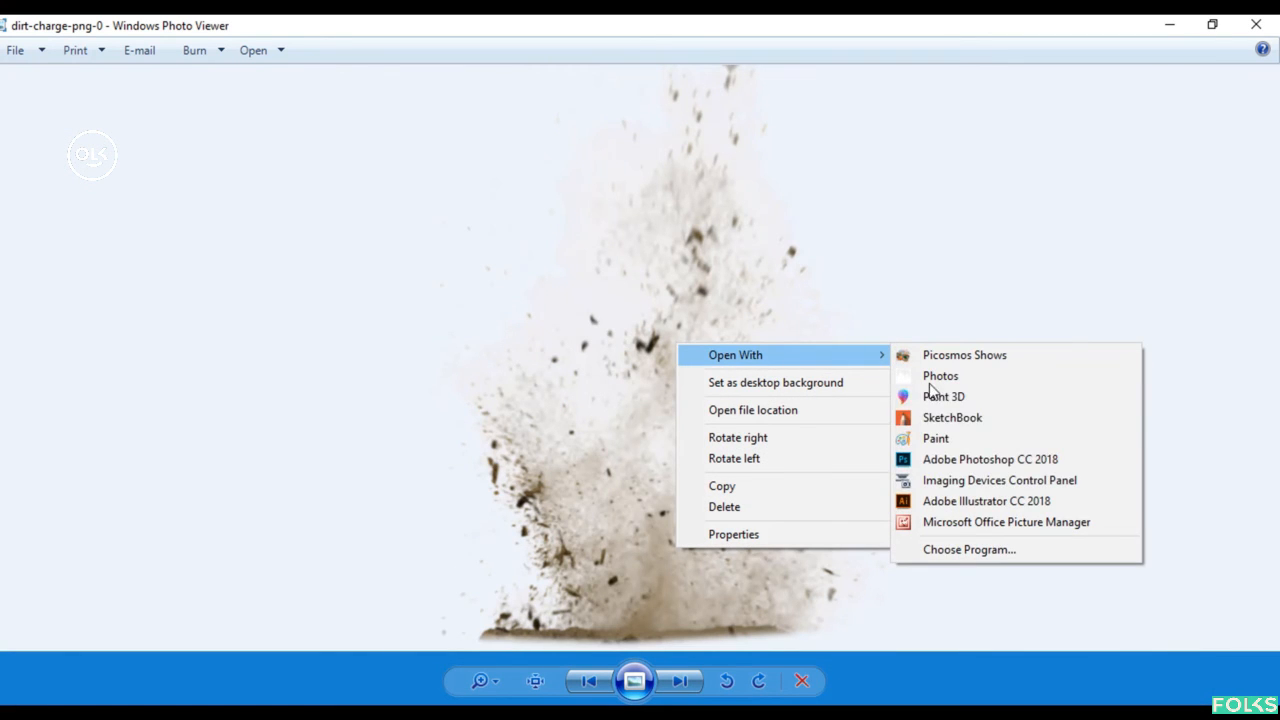
click(963, 460)
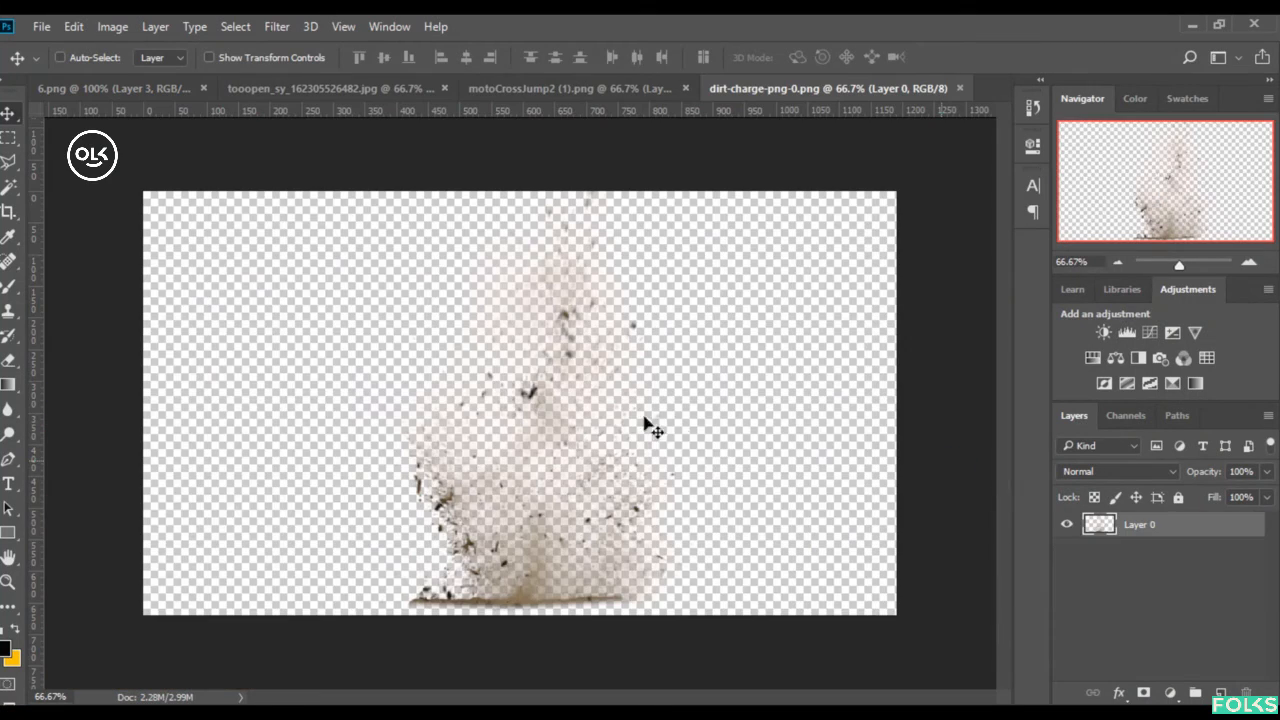
- Bring the dirt burst into 6.png directly above Layer 3, rising from the dirt ramp behind the text and the bike
drag(518, 598, 670, 519)
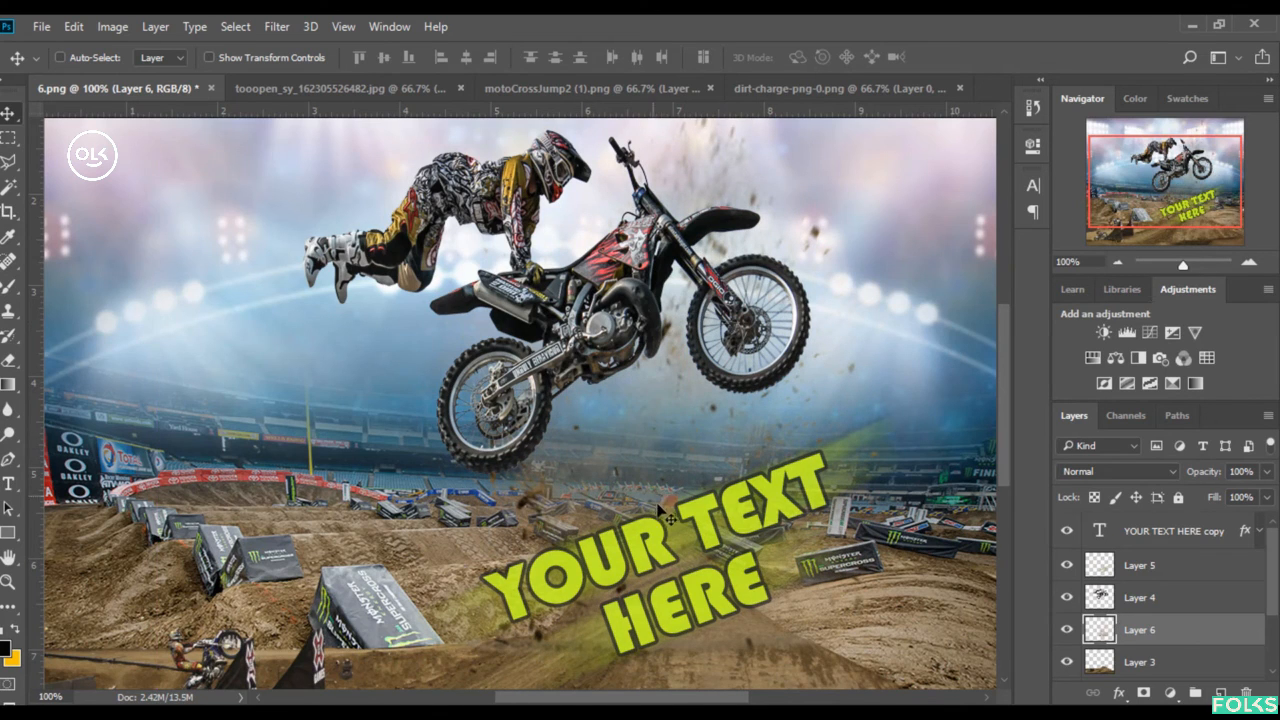
scroll(660, 510, down, 1)
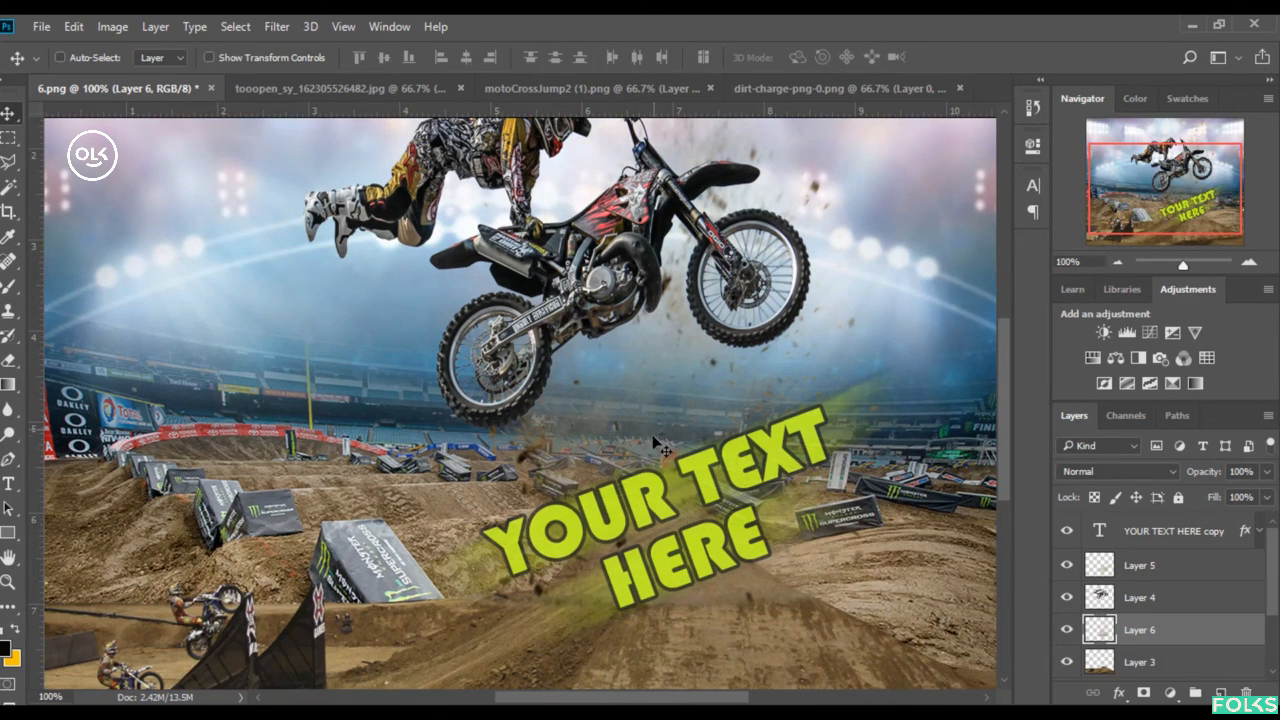
scroll(666, 443, up, 1)
scroll(115, 383, down, 1)
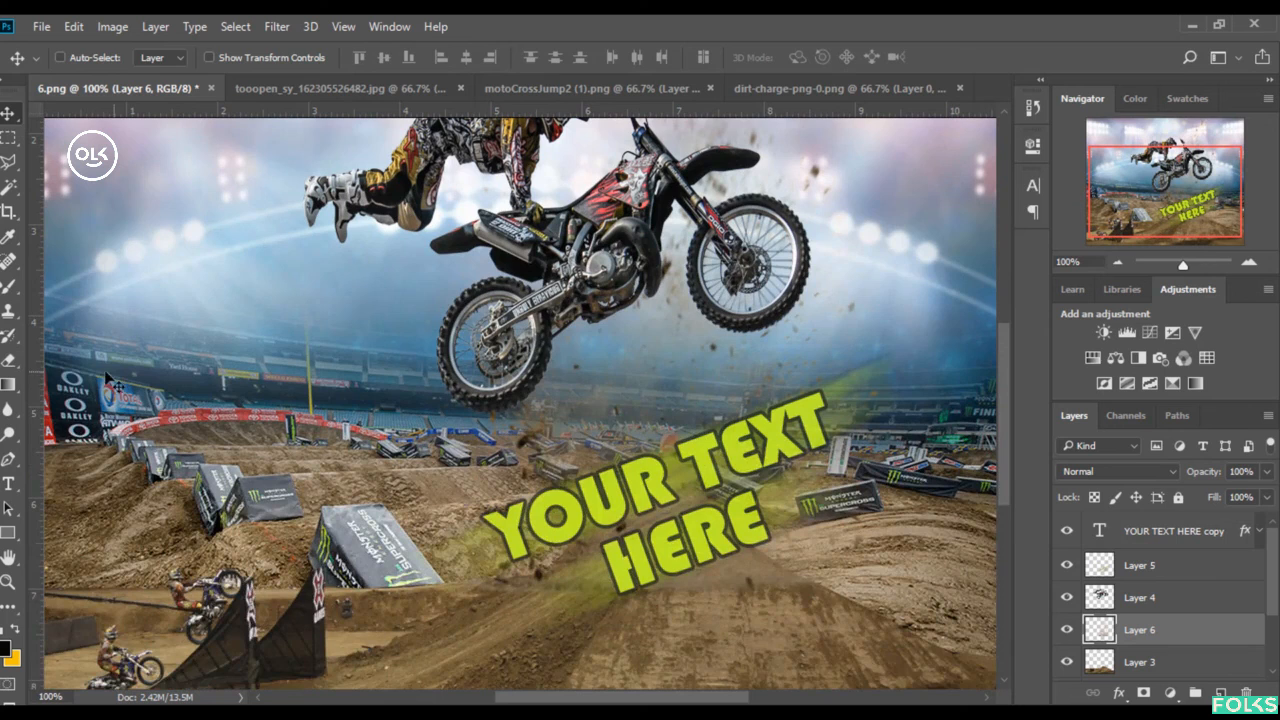
- Erase the hard base of the dirt burst below the text with a soft 117 px Eraser and show the whole poster at 50% zoom
click(8, 361)
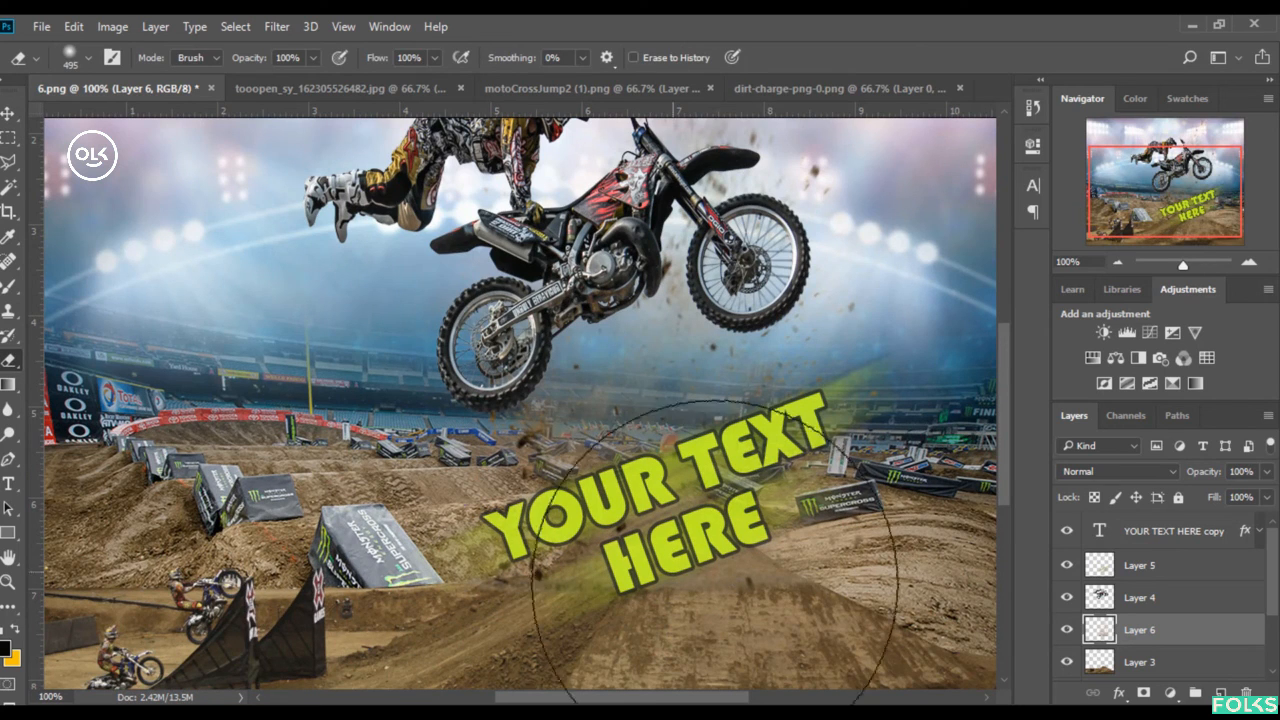
click(83, 56)
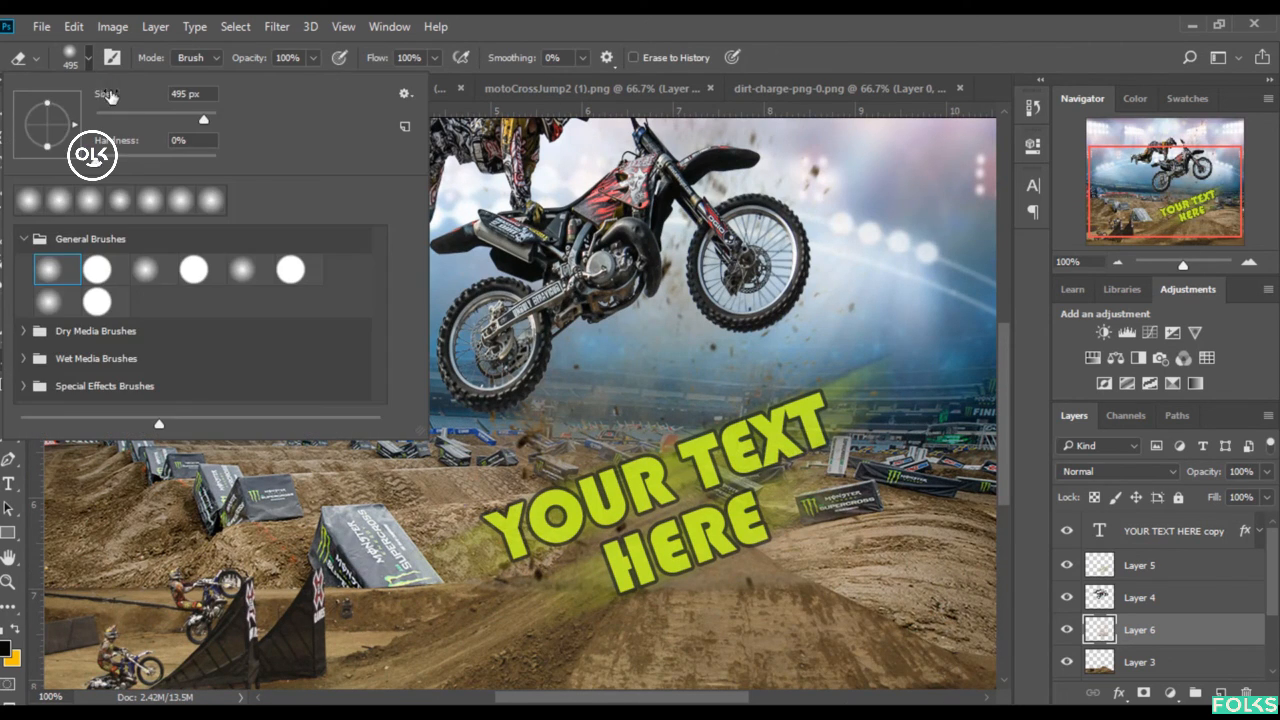
click(736, 583)
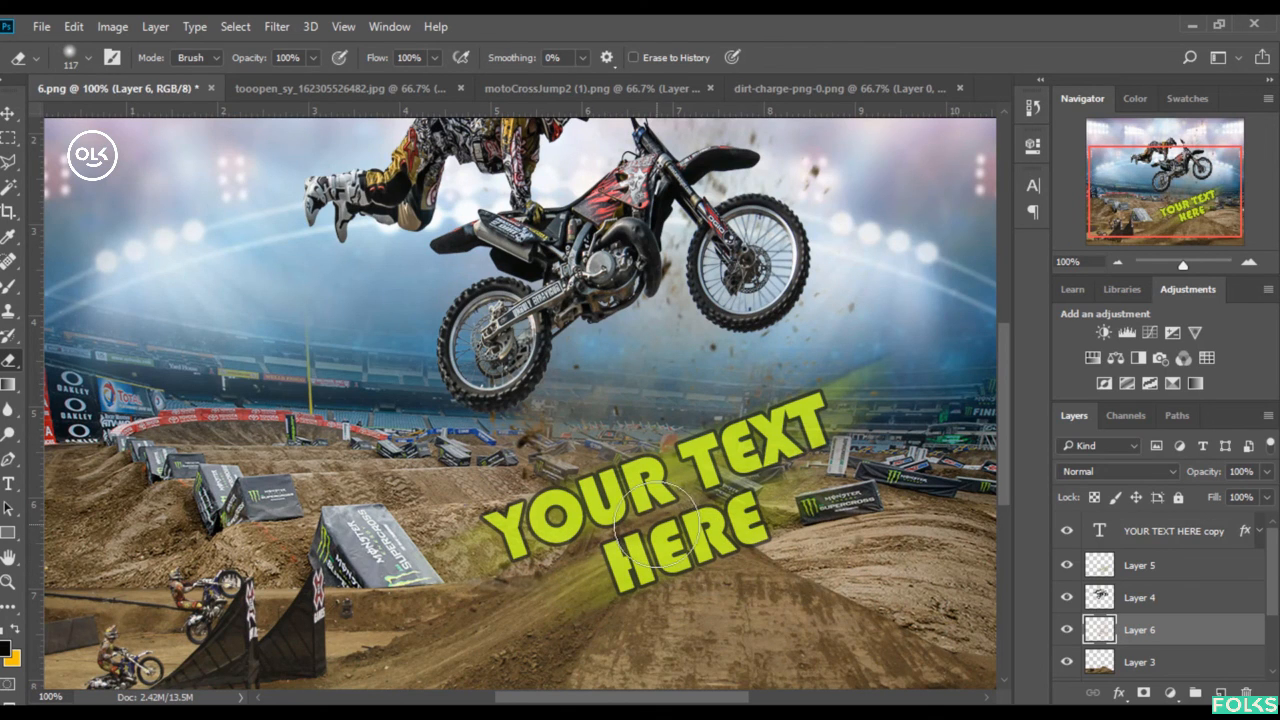
scroll(626, 537, up, 3)
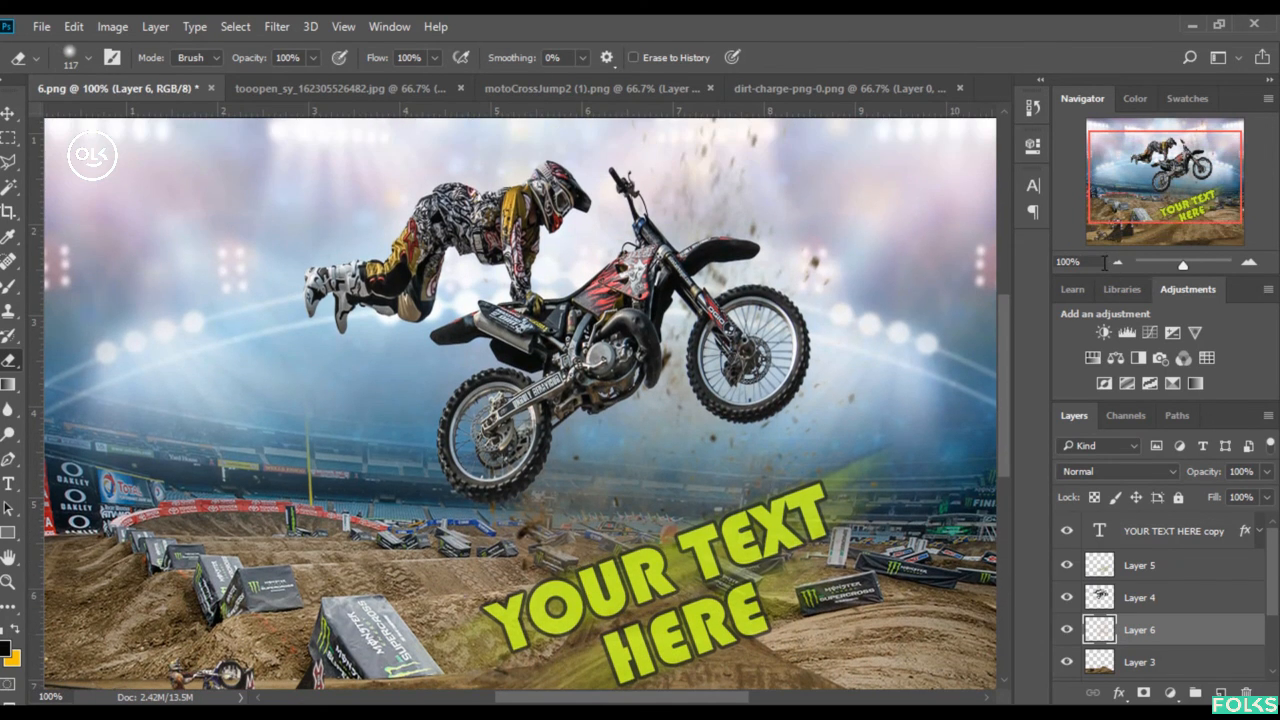
drag(1104, 262, 842, 284)
text(50)
key(Return)
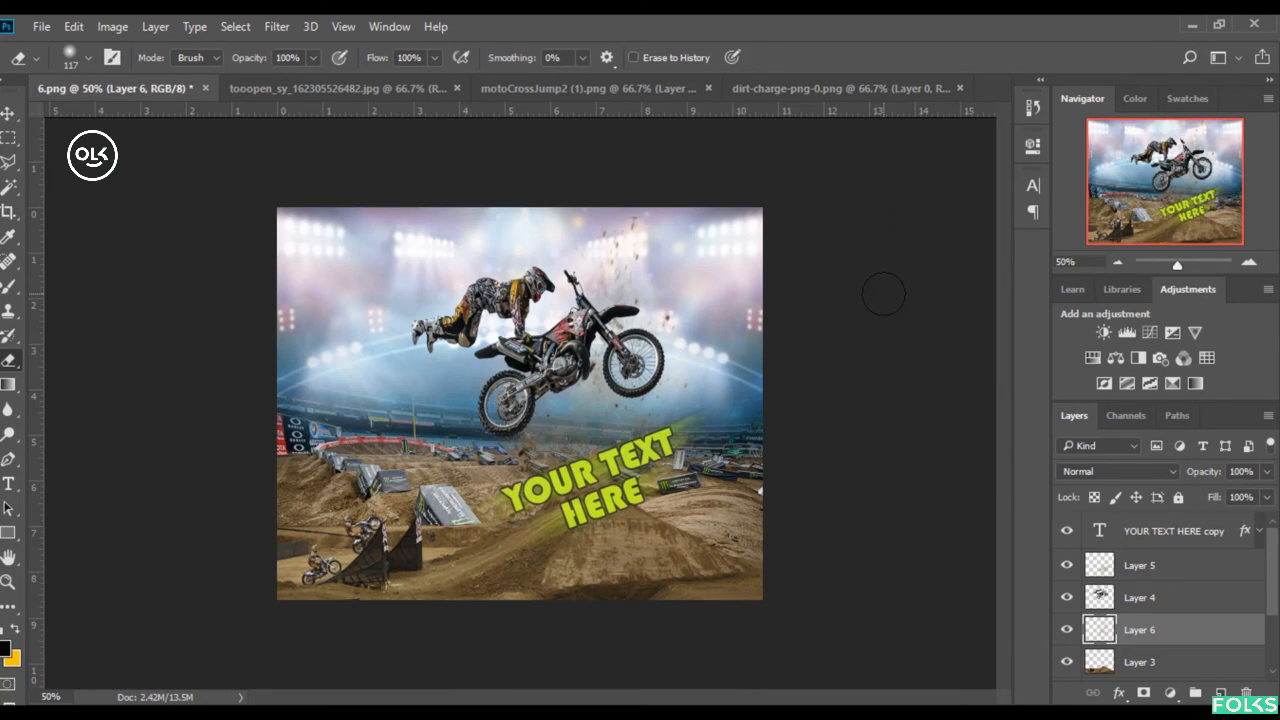